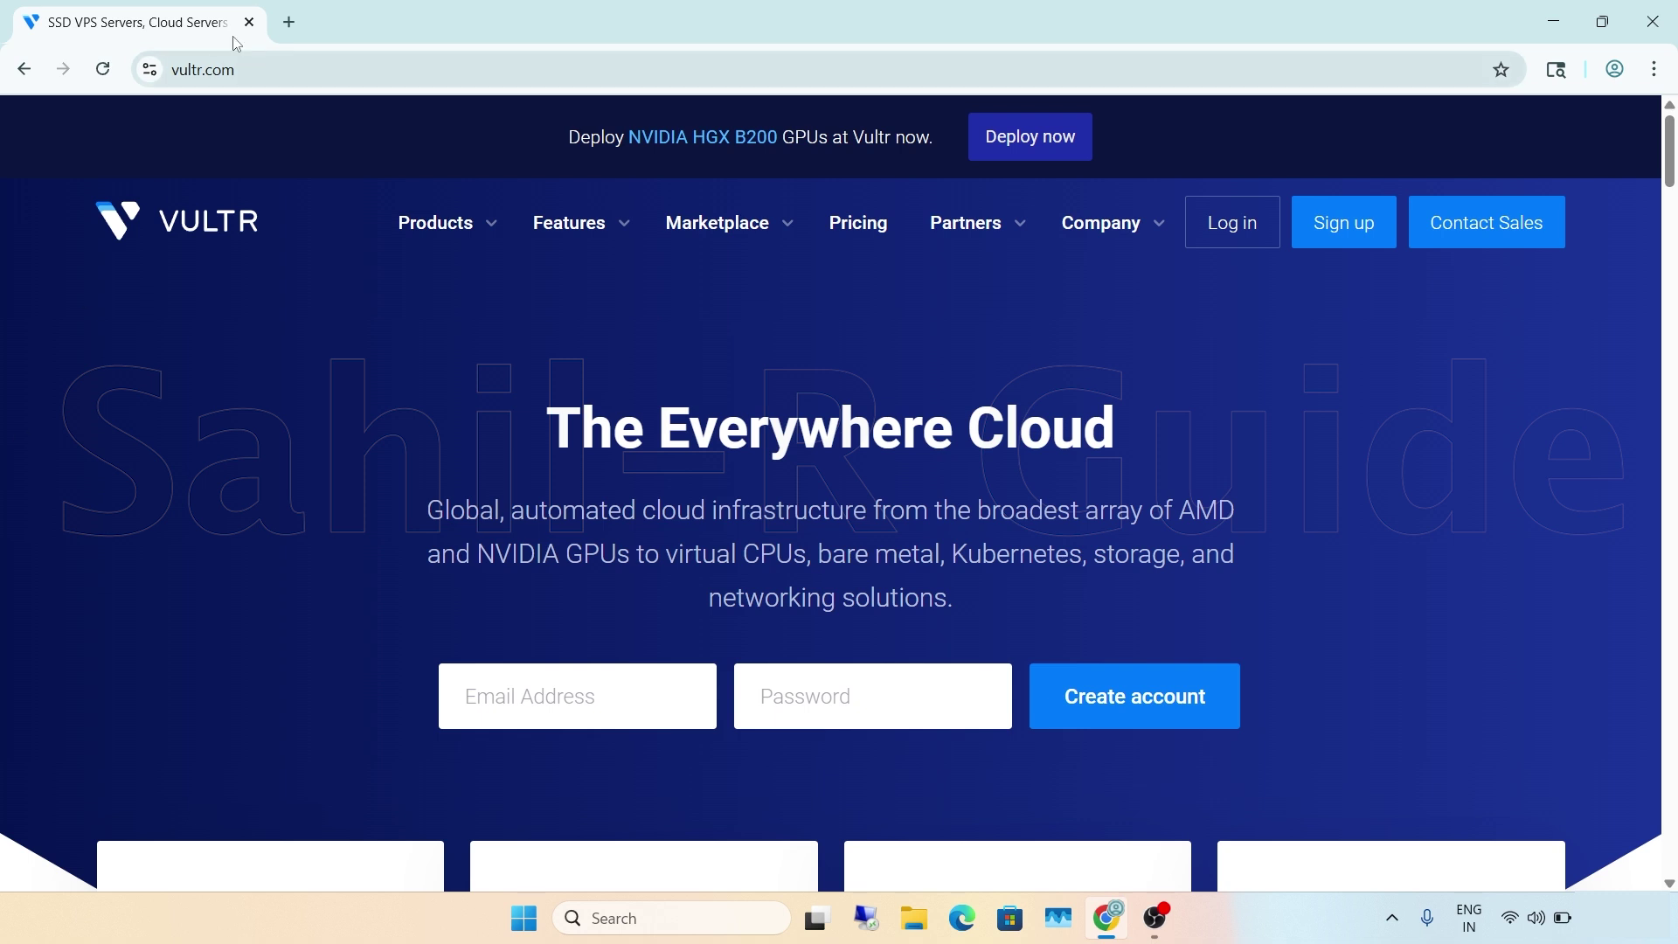
Step: Replace the open page with a fresh tab, search the web for "vultr" and open the official vultr.com website
{"action": "left_click", "coordinate": [289, 22]}
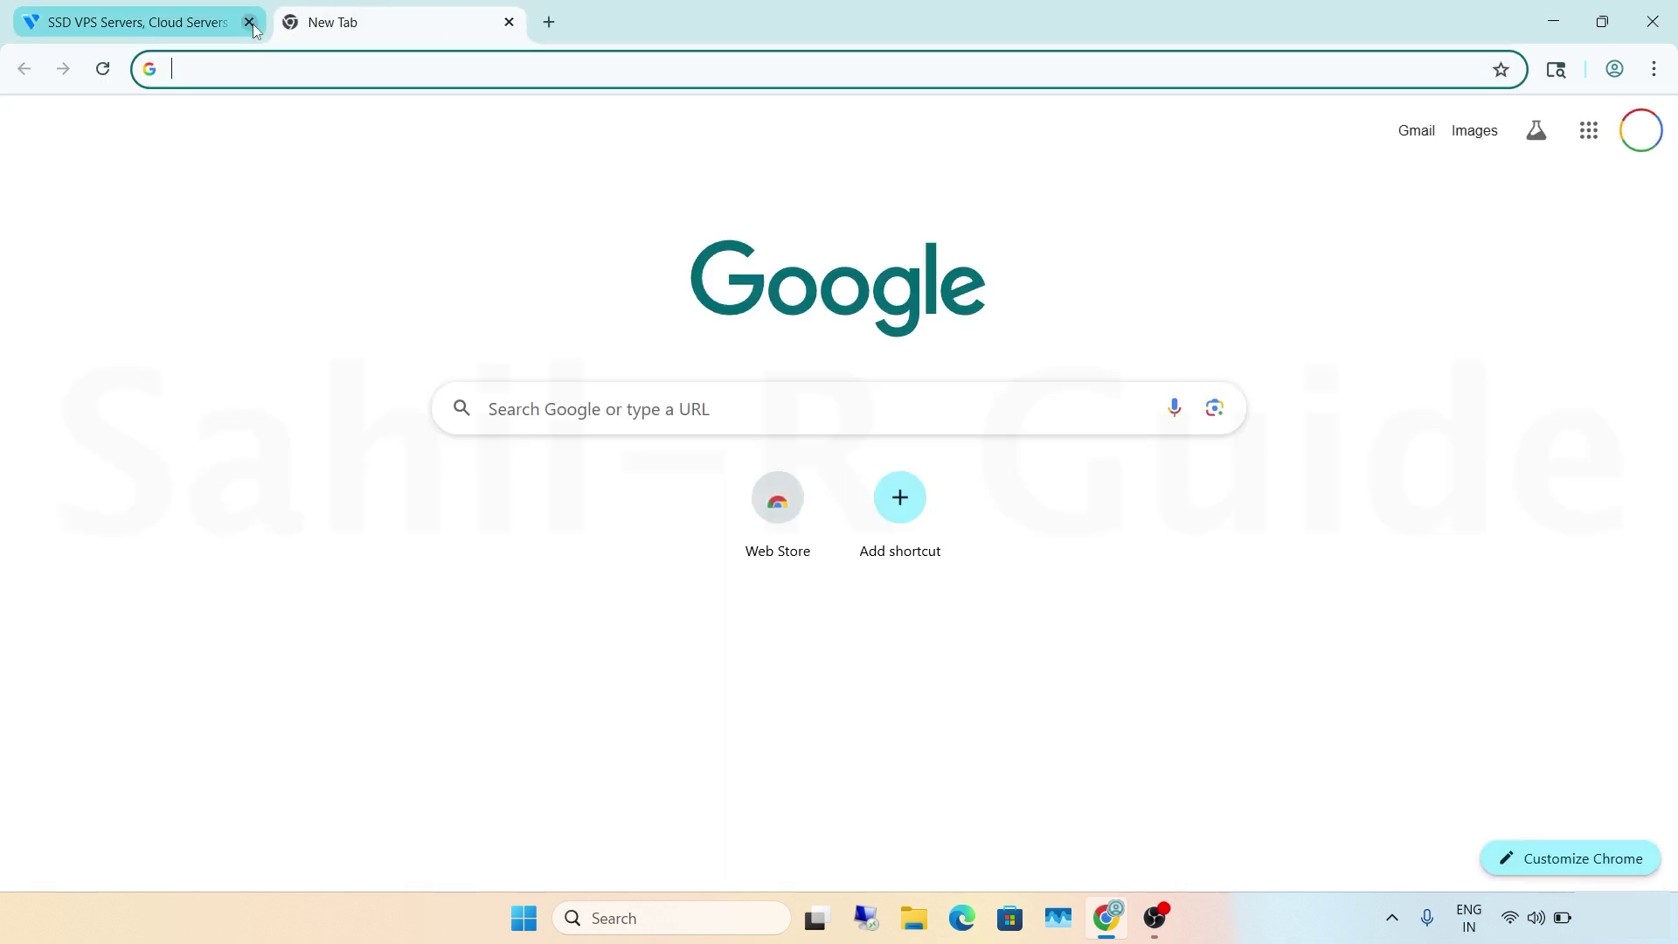
{"action": "left_click", "coordinate": [249, 22]}
{"action": "left_click", "coordinate": [244, 68]}
{"action": "left_click", "coordinate": [216, 166]}
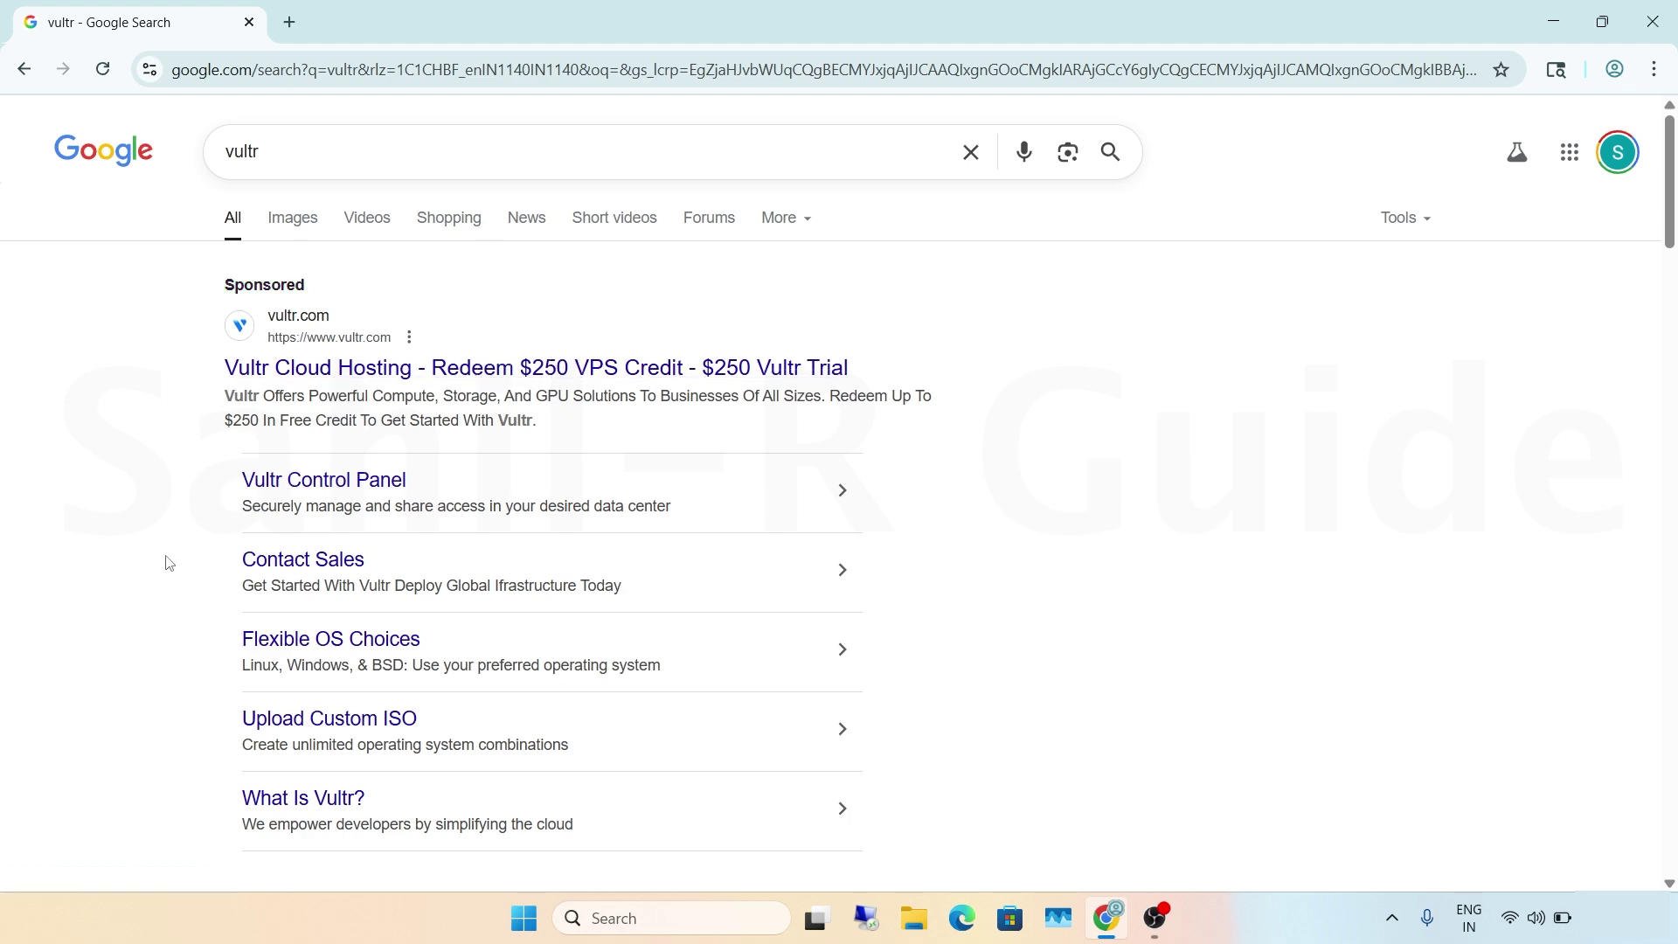
{"action": "scroll", "coordinate": [167, 562], "scroll_direction": "down", "scroll_amount": 5}
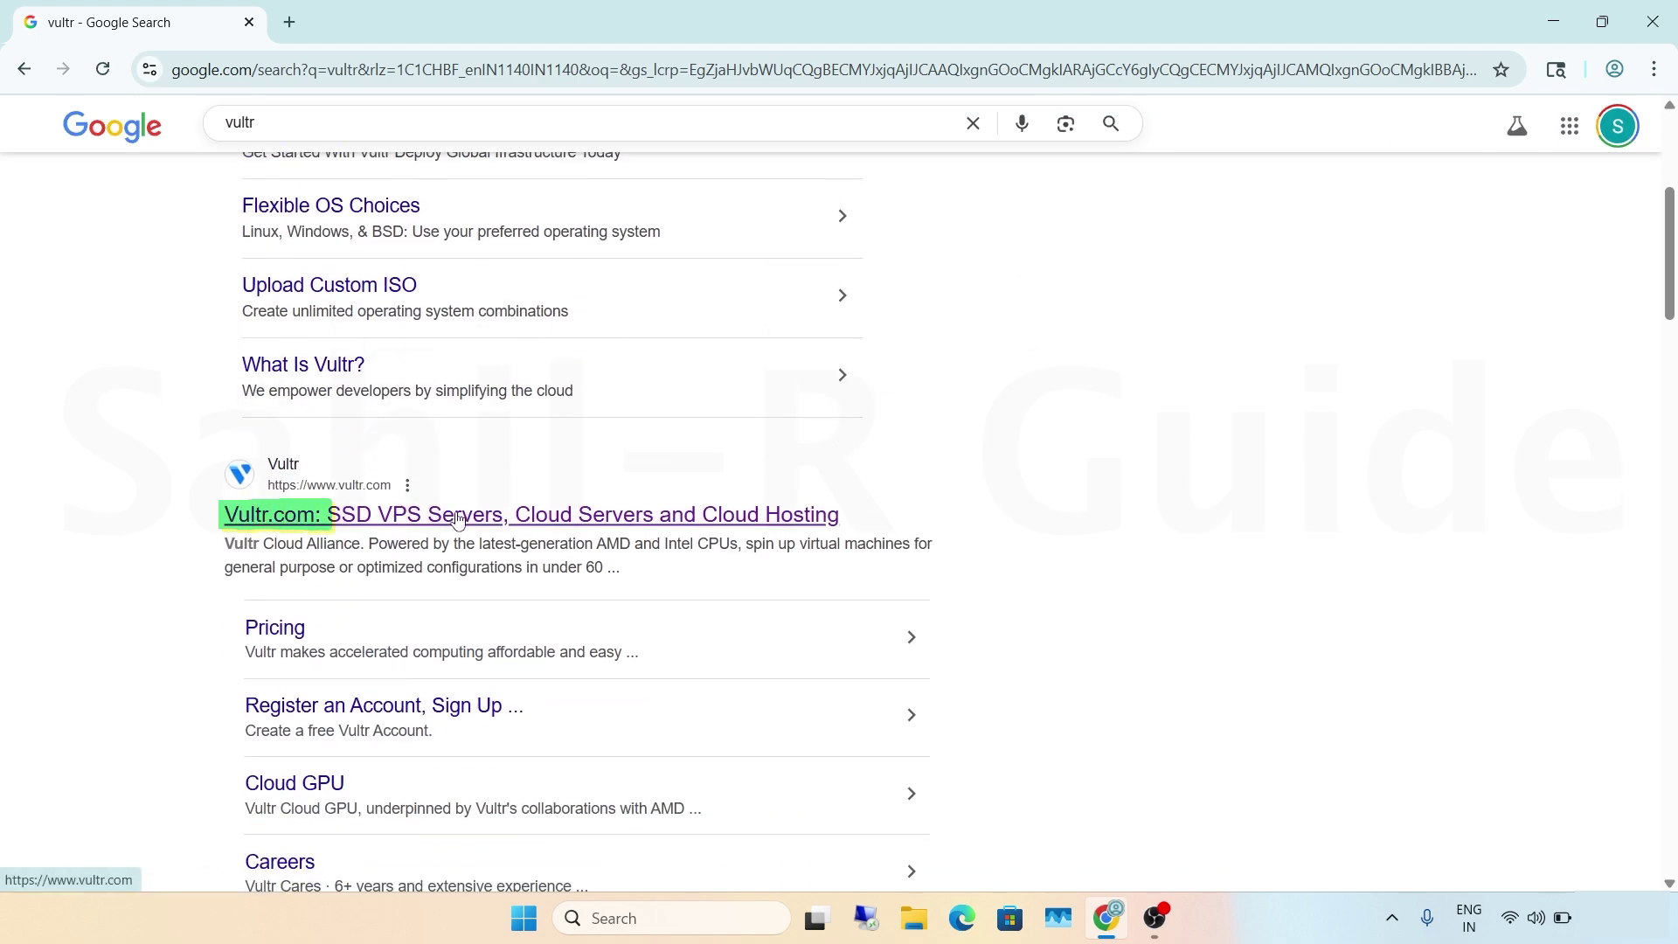
{"action": "left_click", "coordinate": [392, 517]}
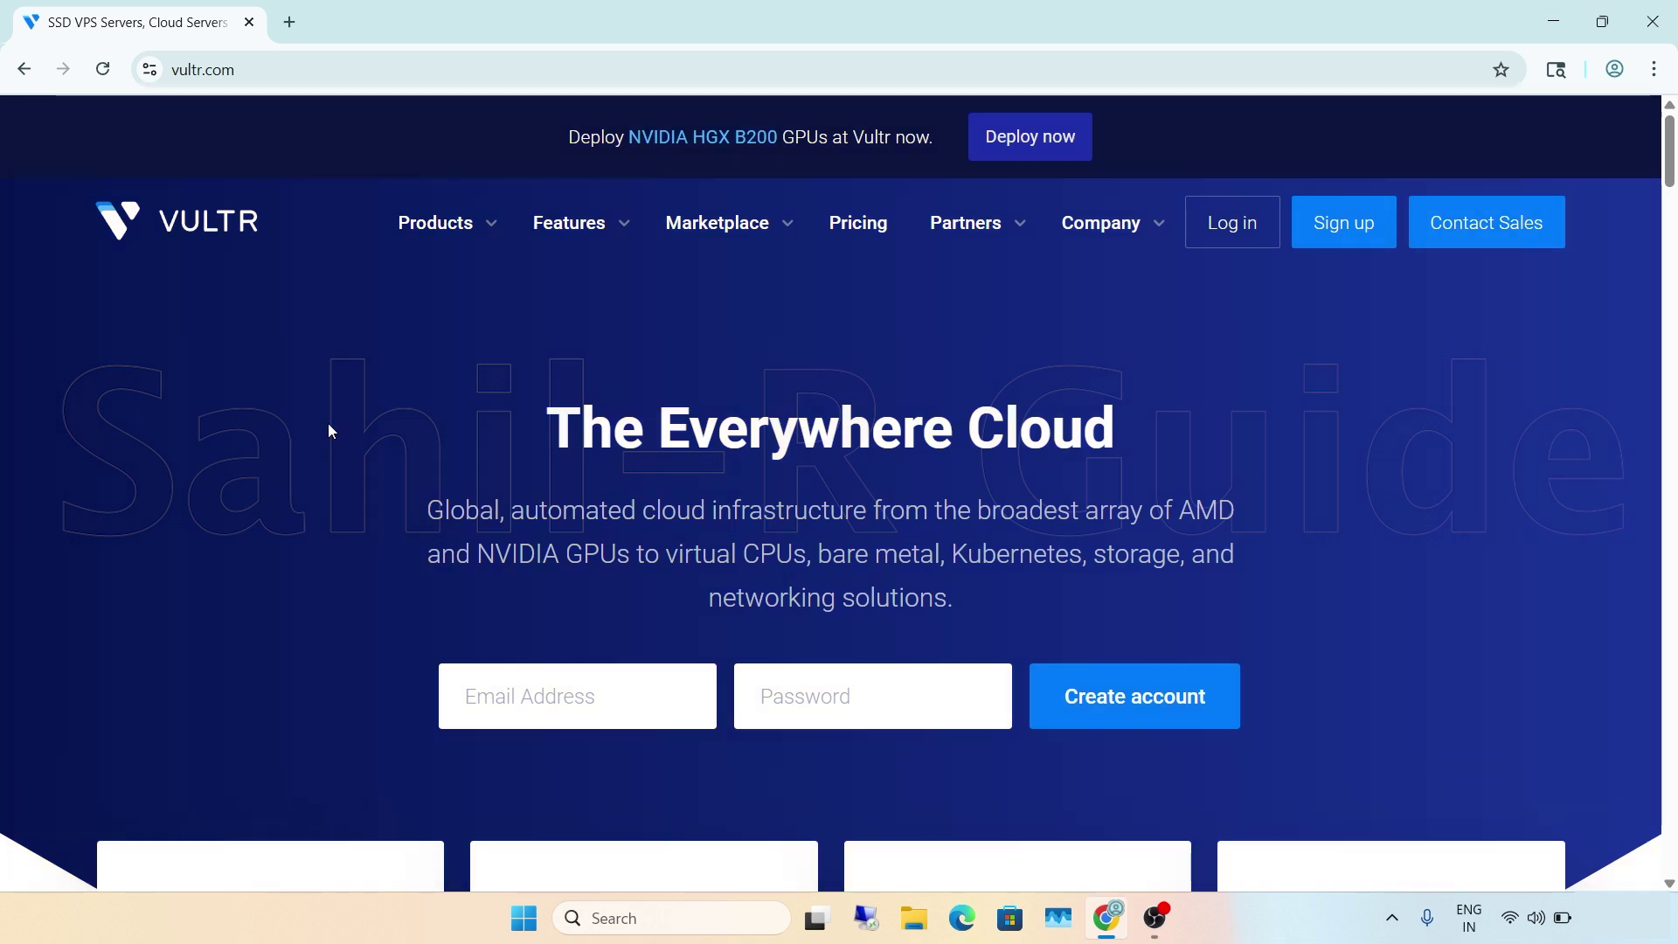
Step: Sign up for a Vultr account with the listed Google account, agreeing to the Terms of Service and Privacy Policy
{"action": "left_click", "coordinate": [1345, 232]}
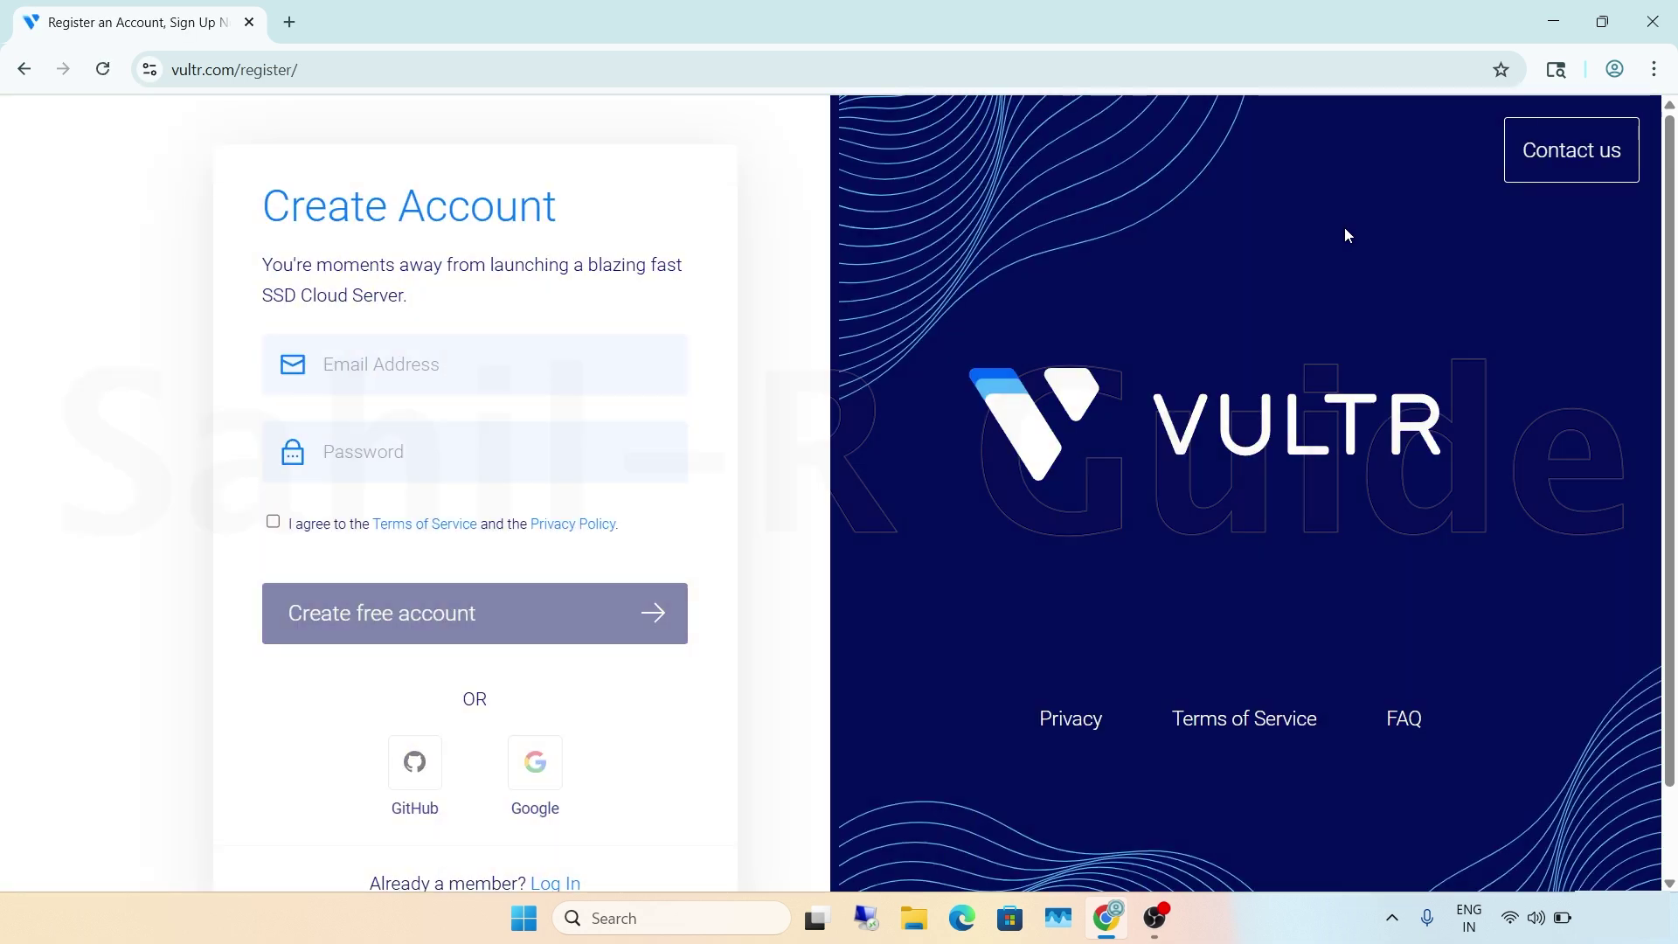
{"action": "left_click", "coordinate": [274, 522]}
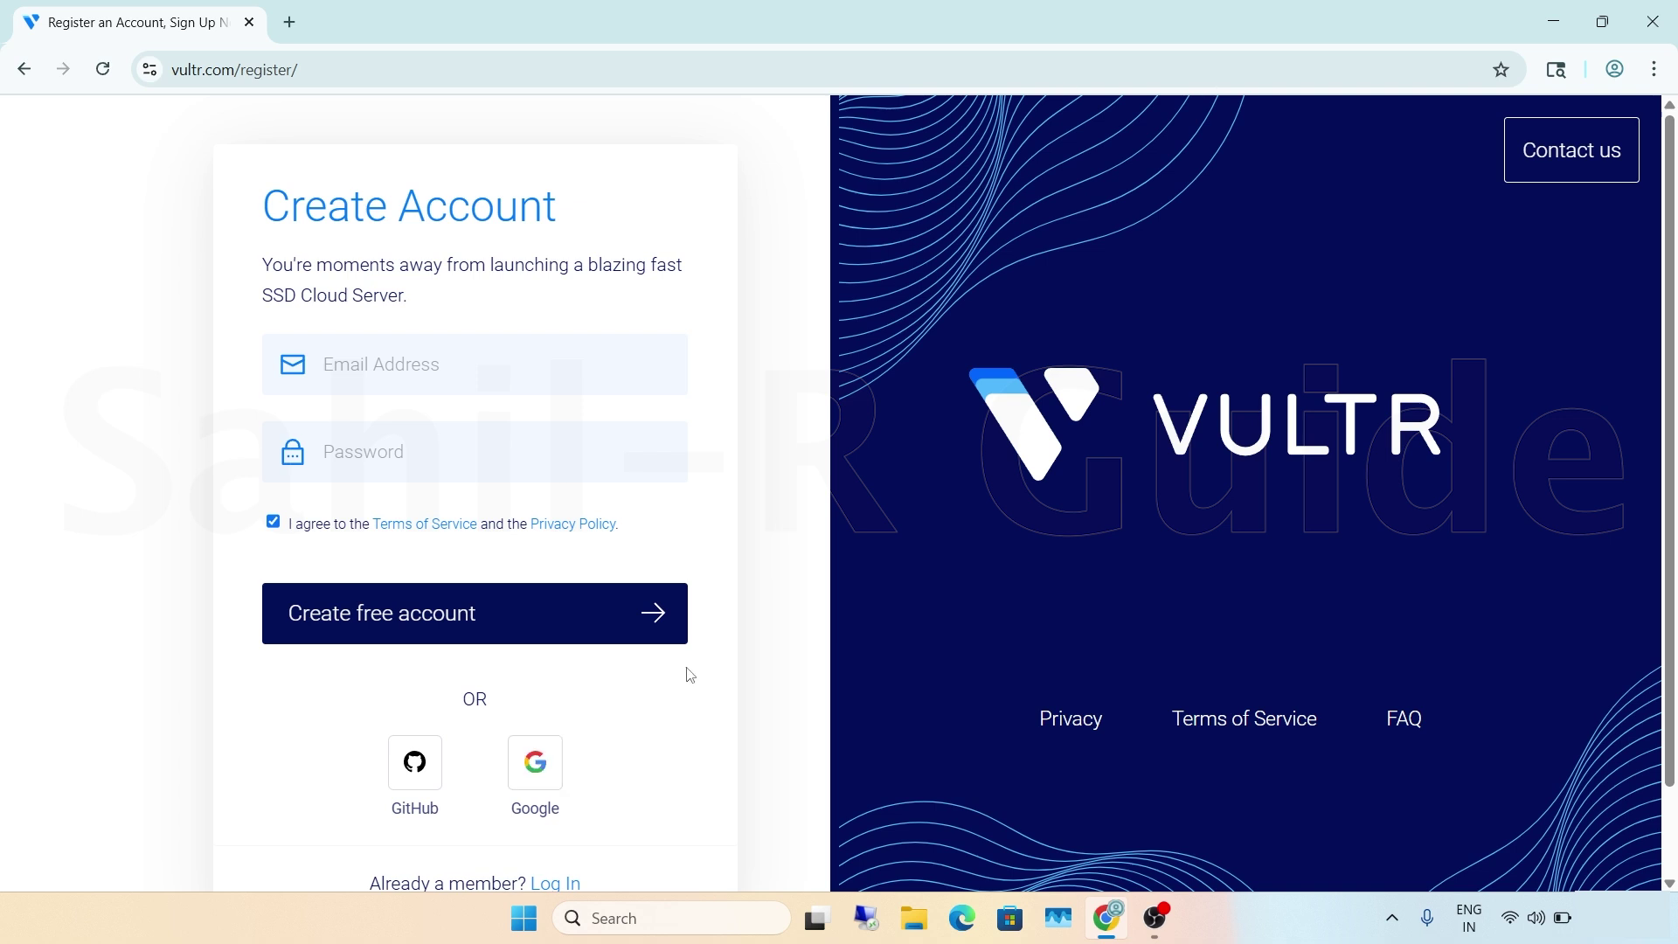
{"action": "left_click", "coordinate": [527, 787]}
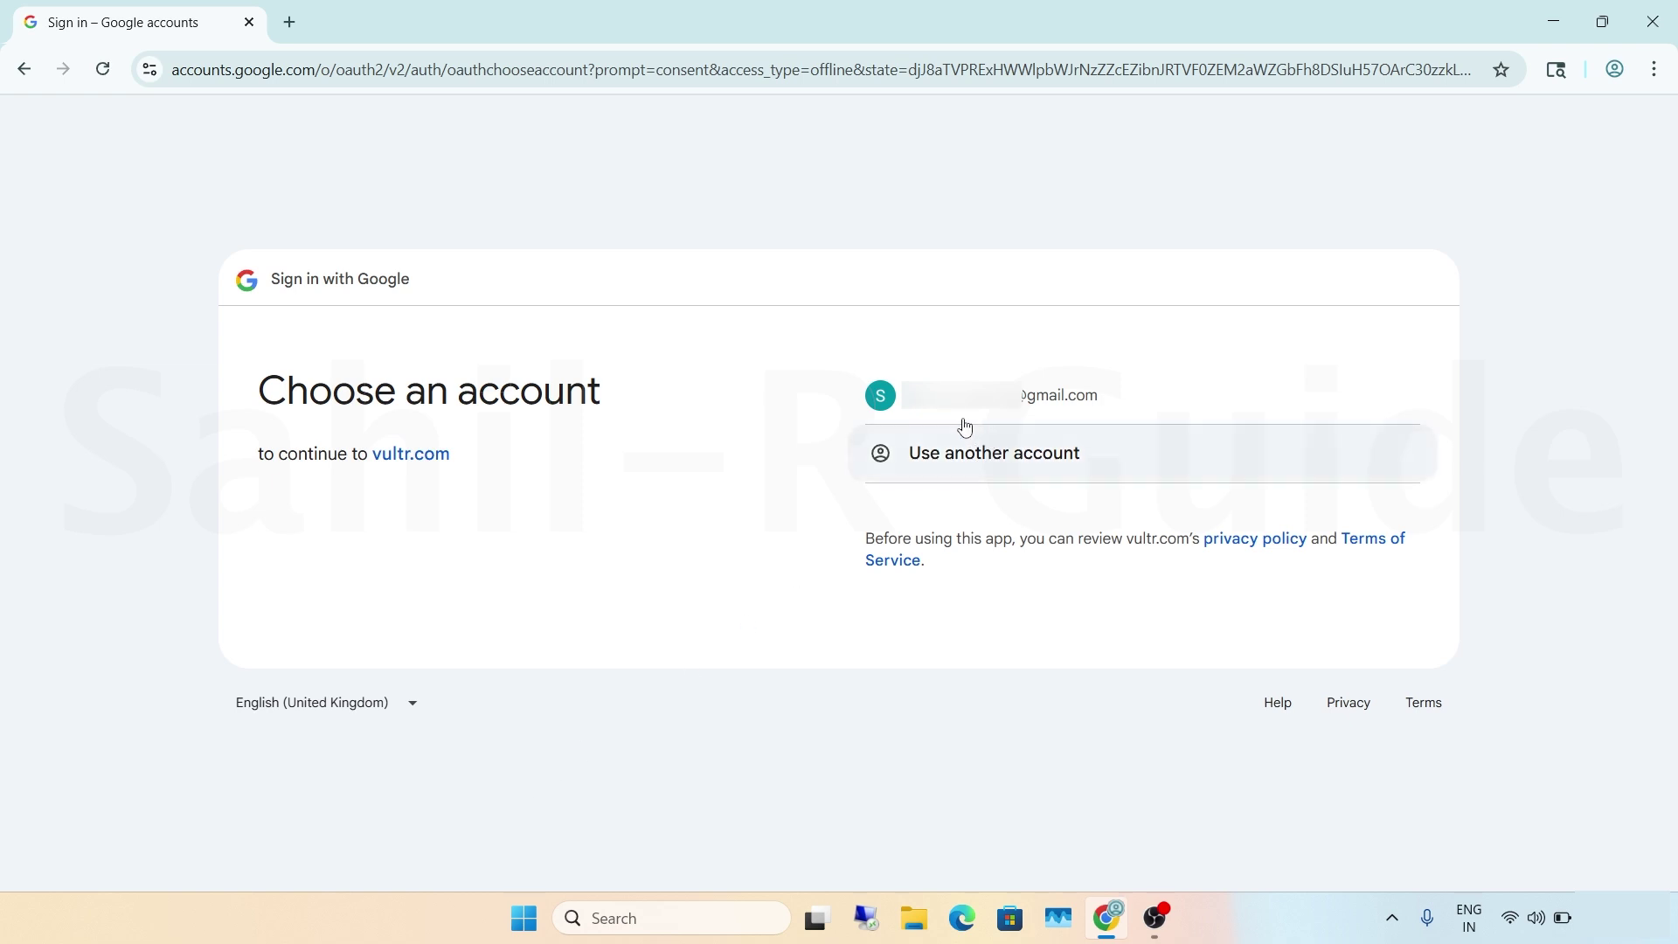
{"action": "left_click", "coordinate": [1064, 397]}
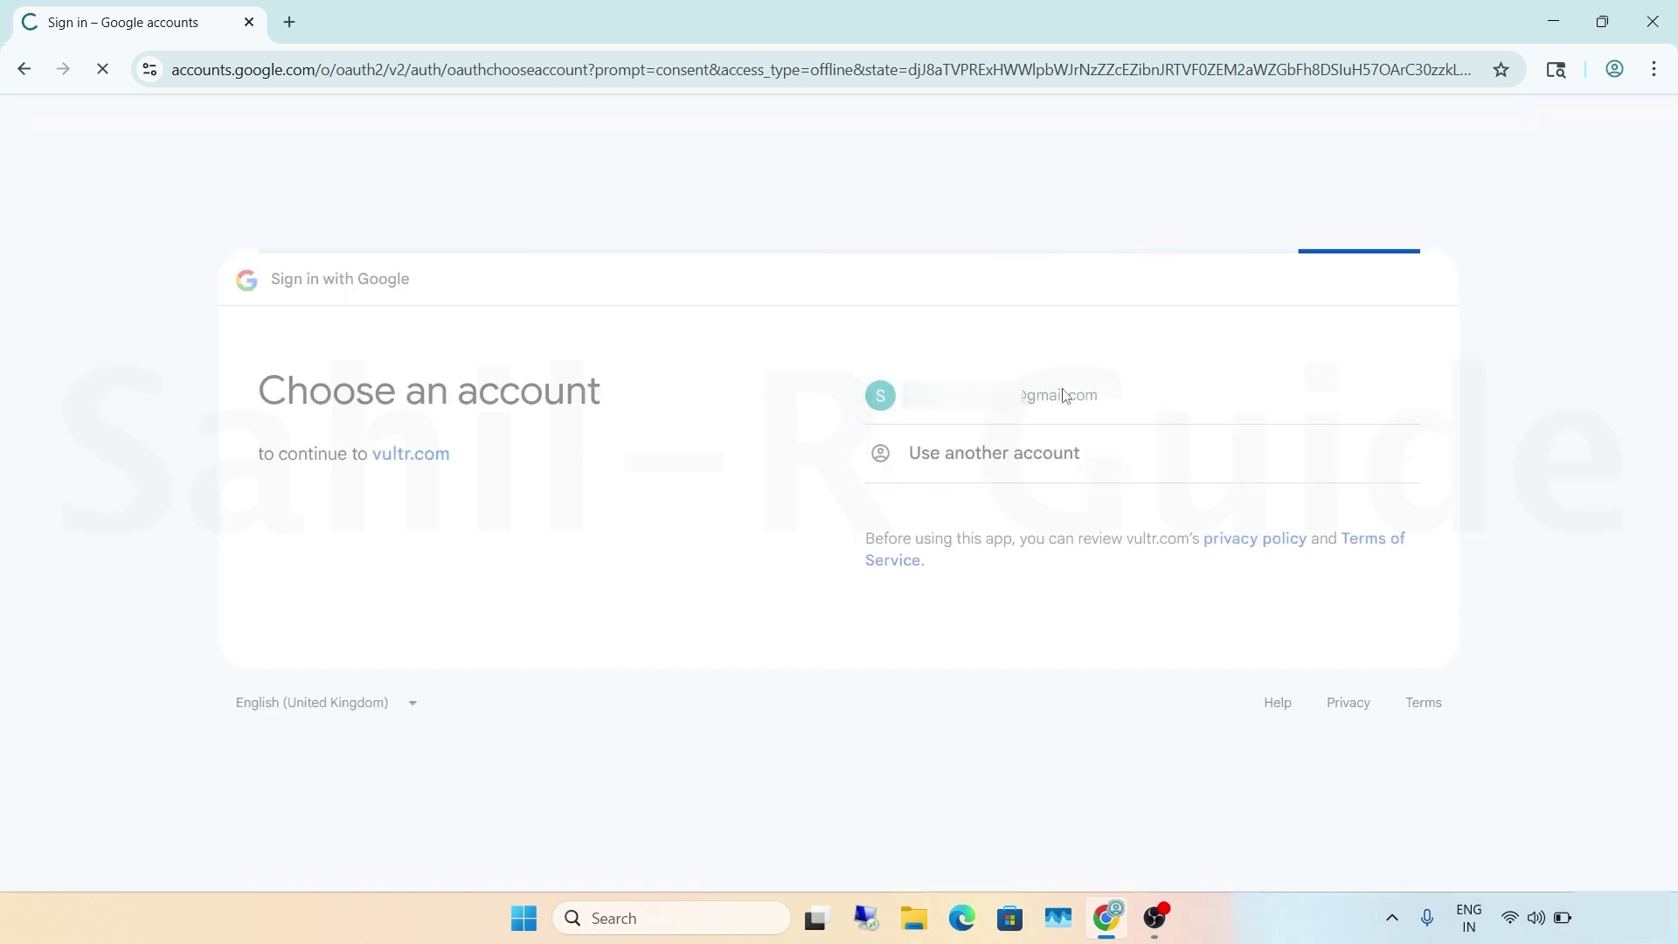
{"action": "left_click", "coordinate": [1193, 612]}
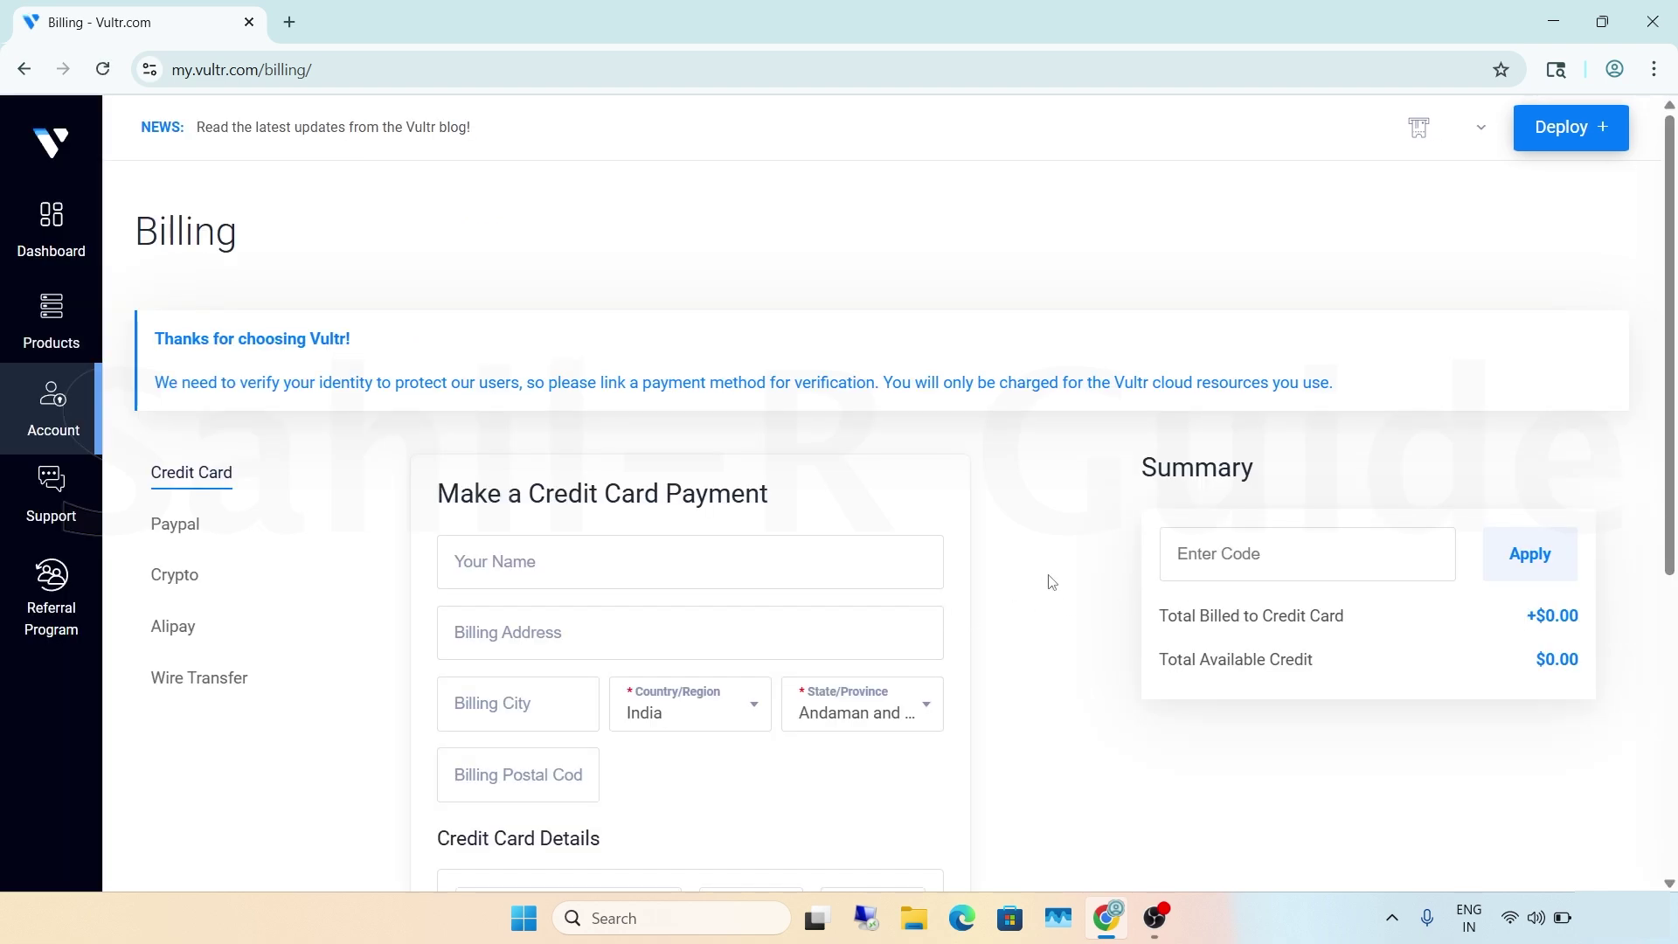
Step: Fill in the cardholder's name, billing address, city and postal code in the credit card form, and set the state to Bihar
{"action": "scroll", "coordinate": [1051, 582], "scroll_direction": "down", "scroll_amount": 4}
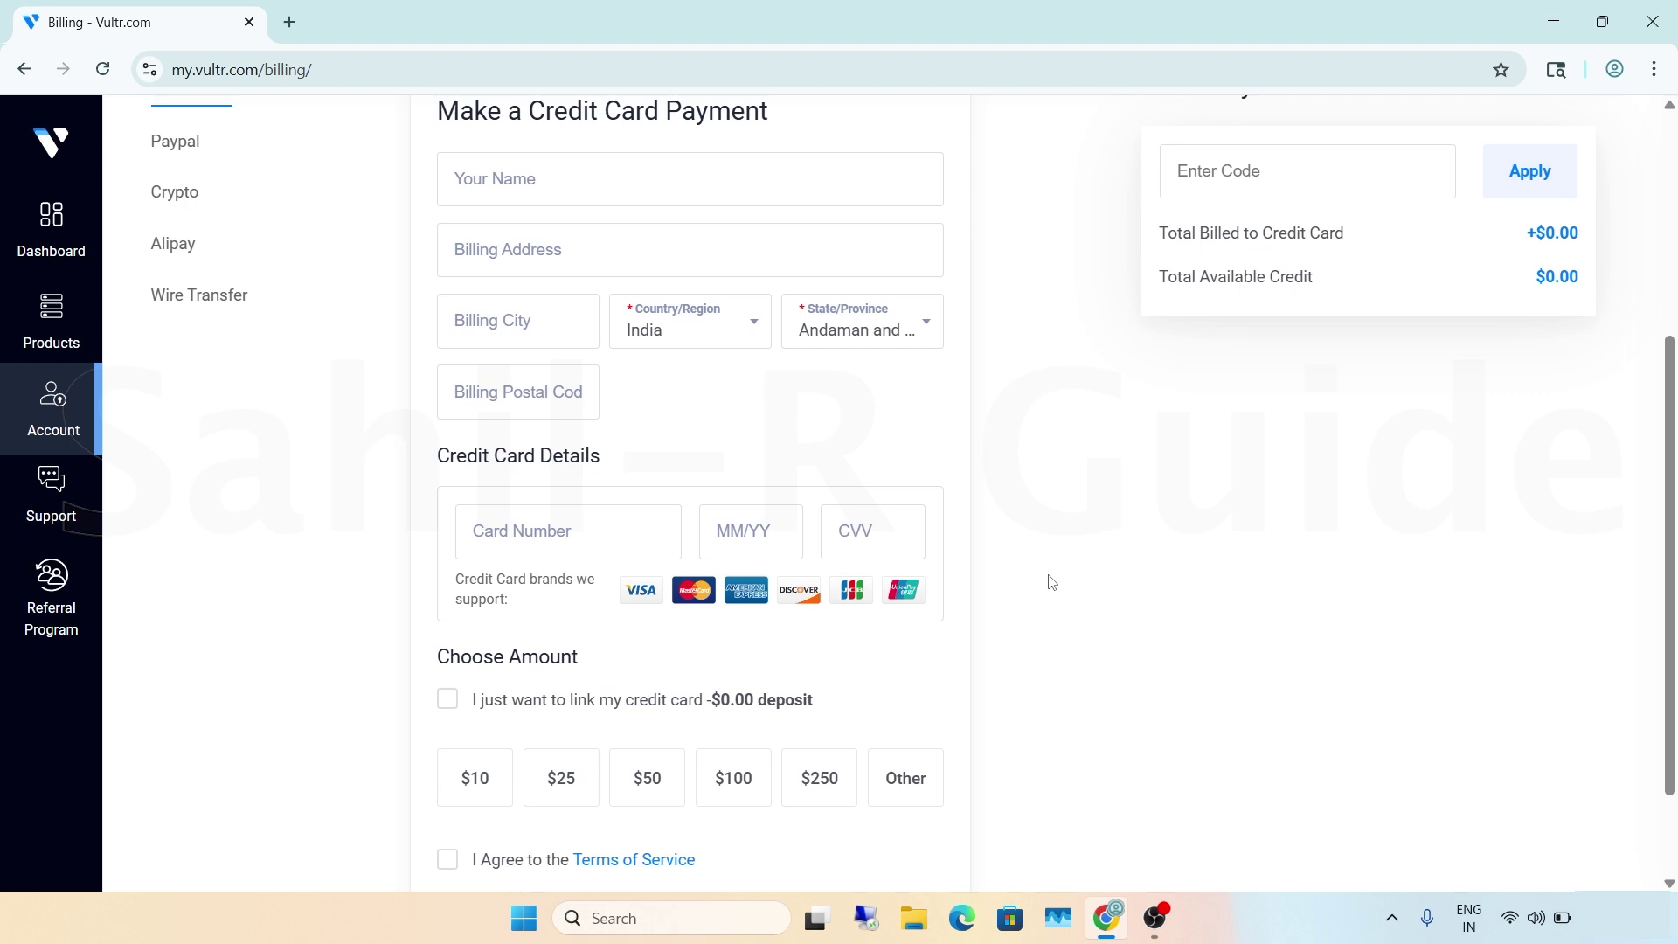
{"action": "left_click", "coordinate": [507, 179]}
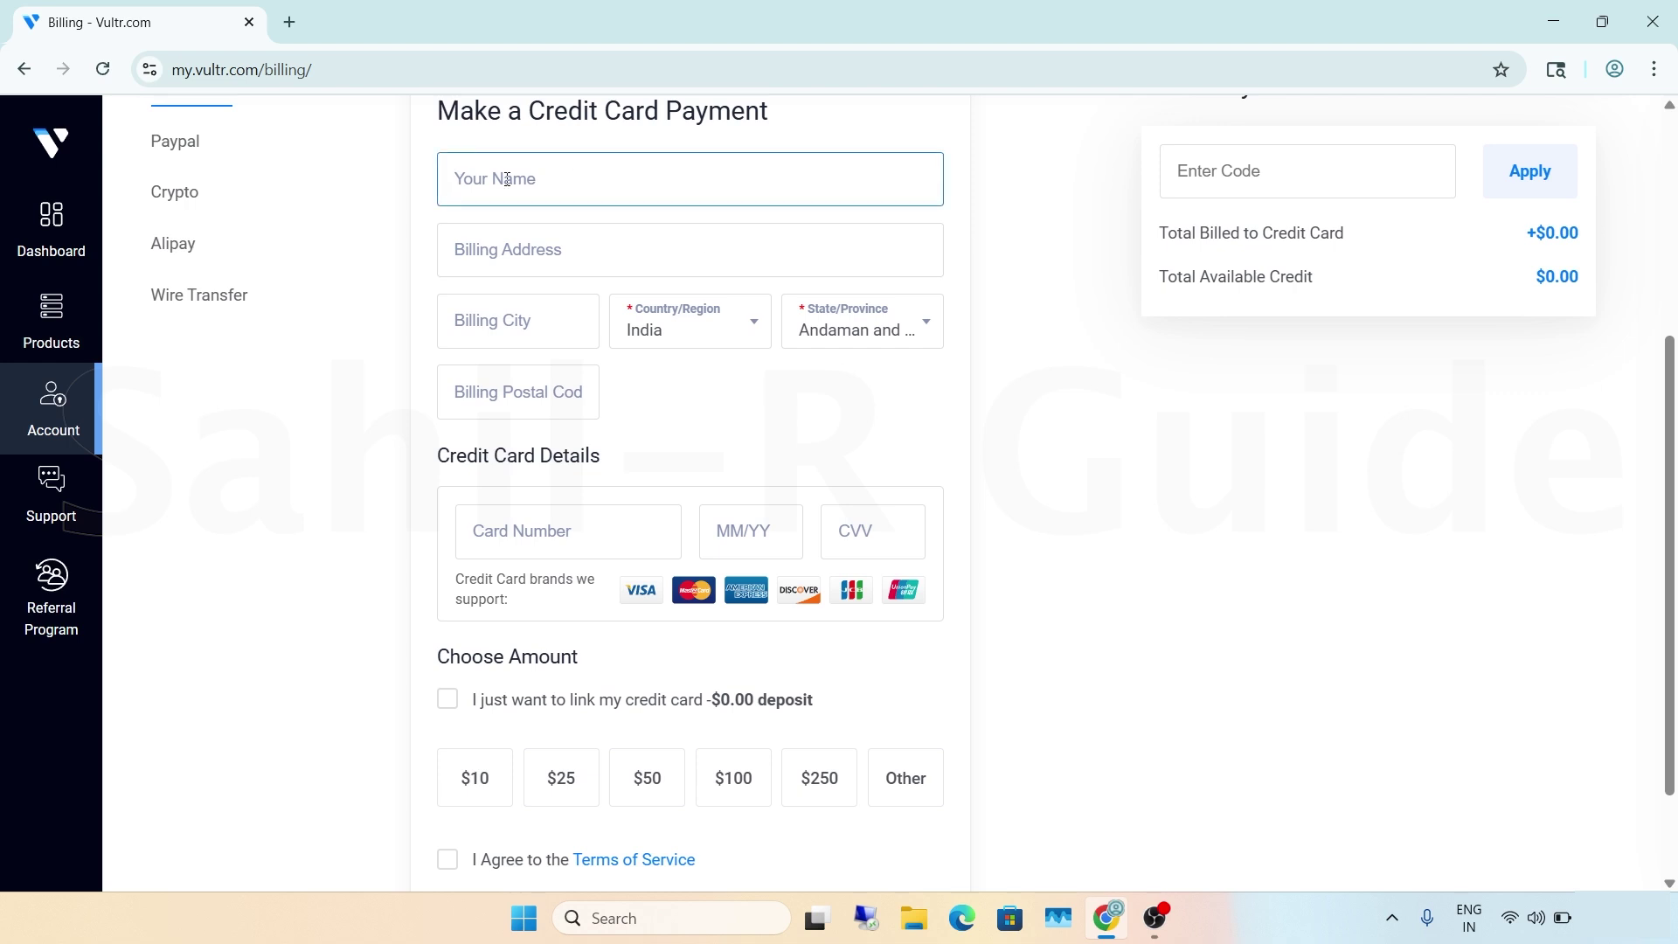
{"action": "key", "text": "ctrl+v"}
{"action": "left_click", "coordinate": [511, 250]}
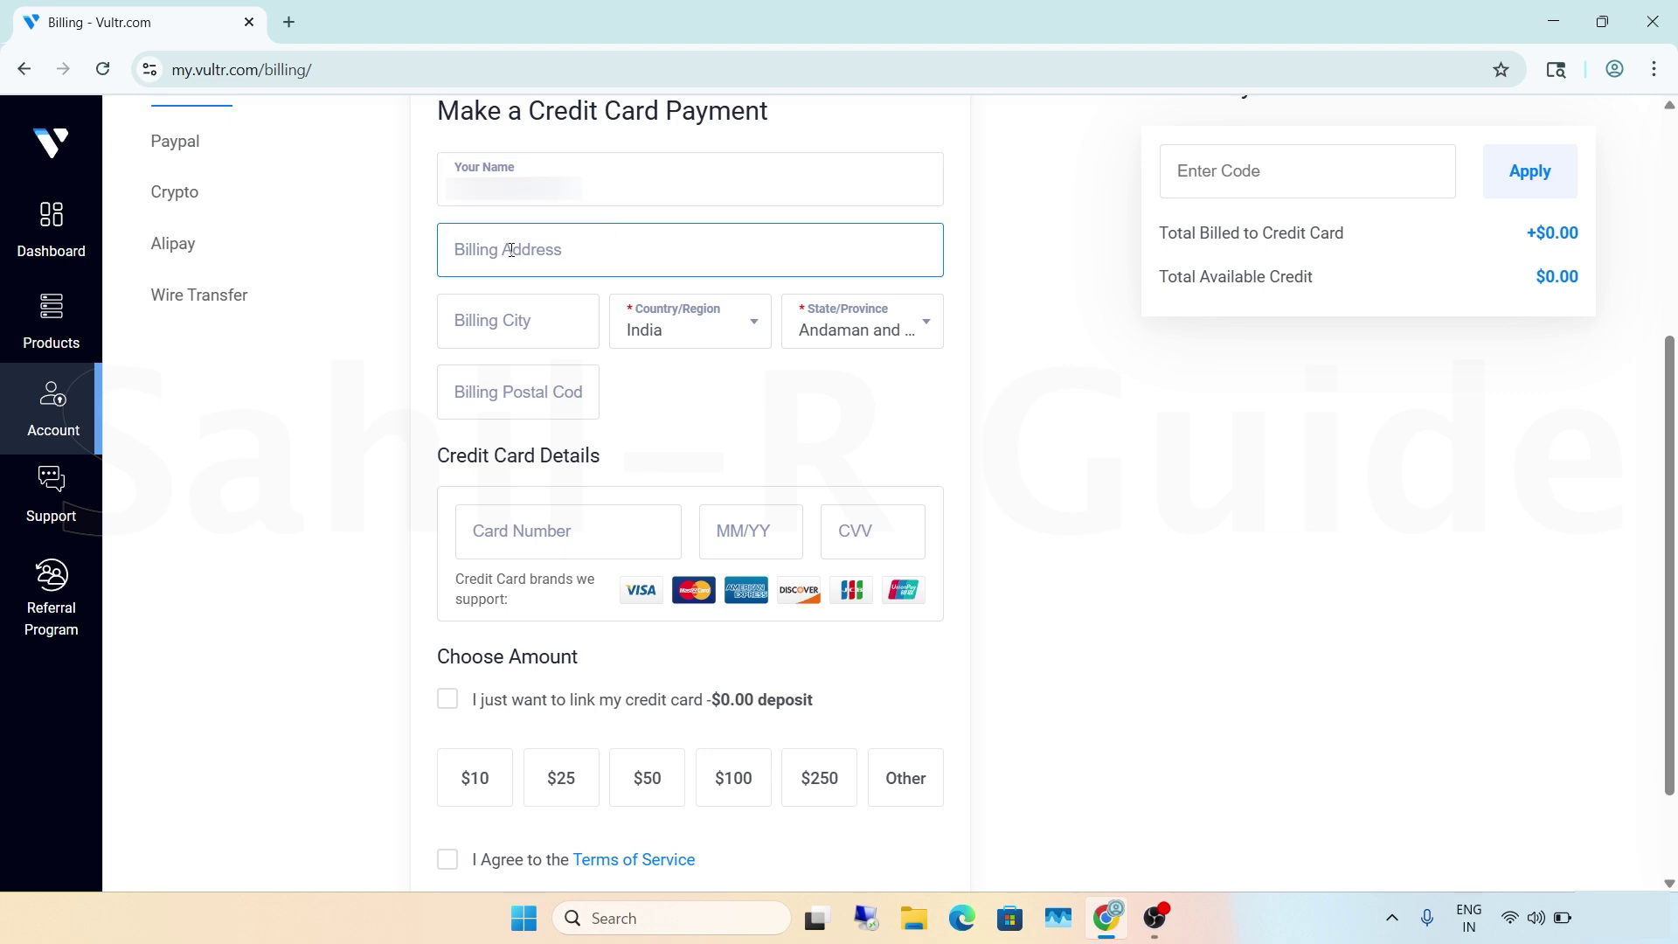
{"action": "key", "text": "Tab"}
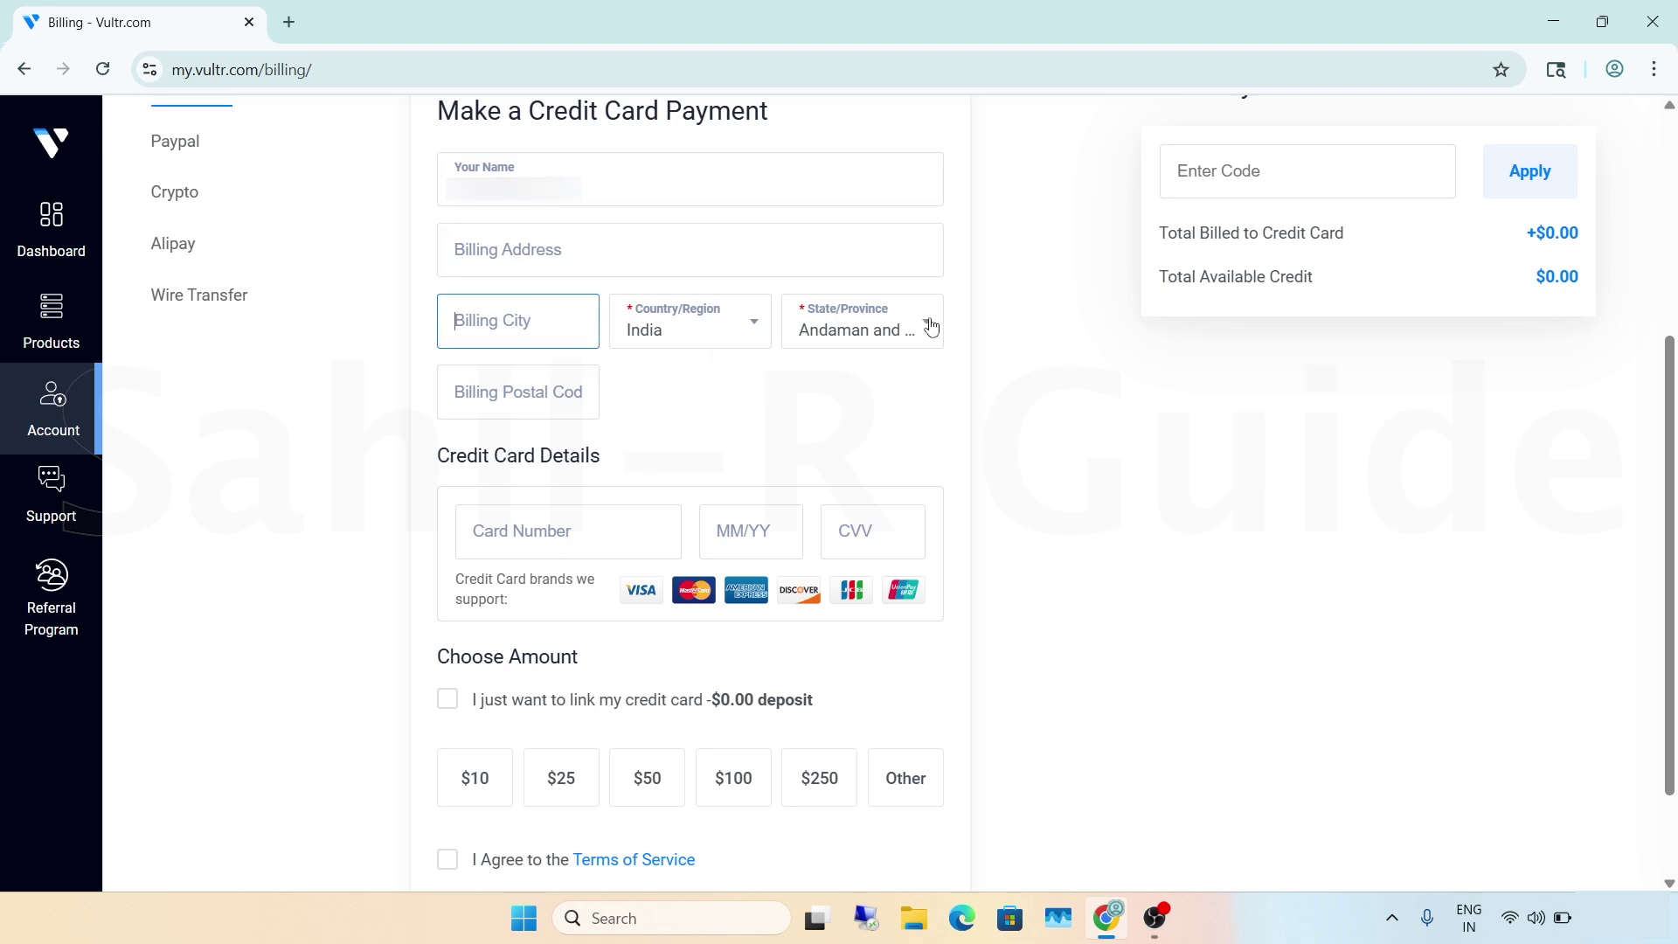
{"action": "left_click", "coordinate": [926, 323]}
{"action": "scroll", "coordinate": [873, 542], "scroll_direction": "down", "scroll_amount": 1}
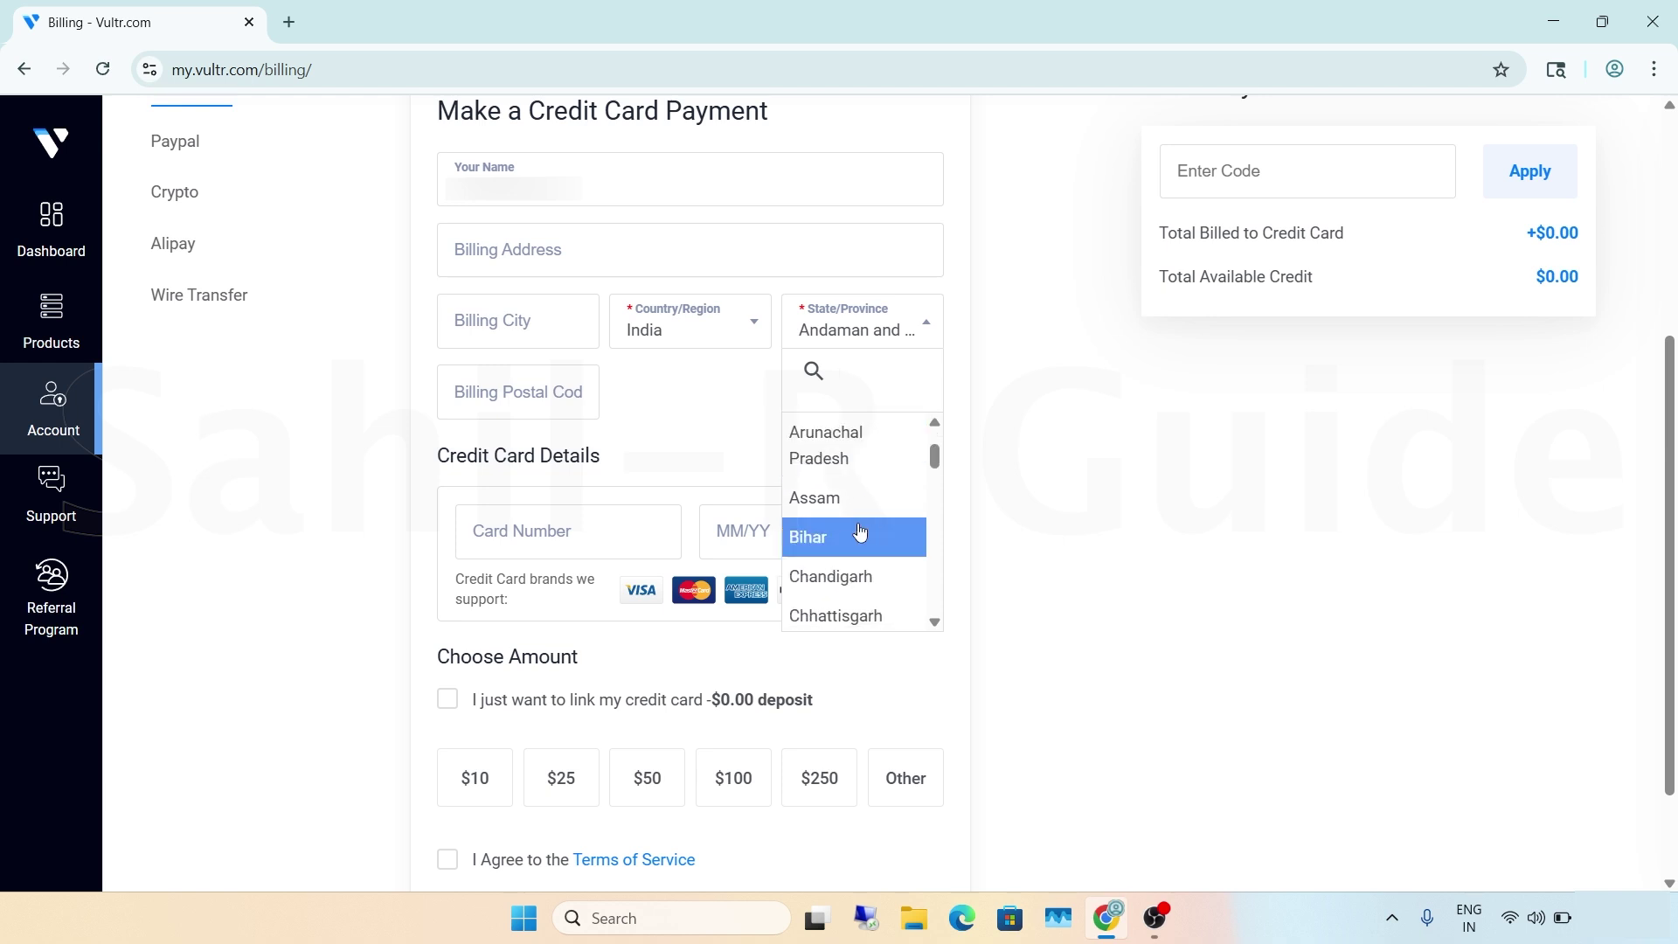
{"action": "left_click", "coordinate": [860, 535]}
{"action": "left_click", "coordinate": [471, 393]}
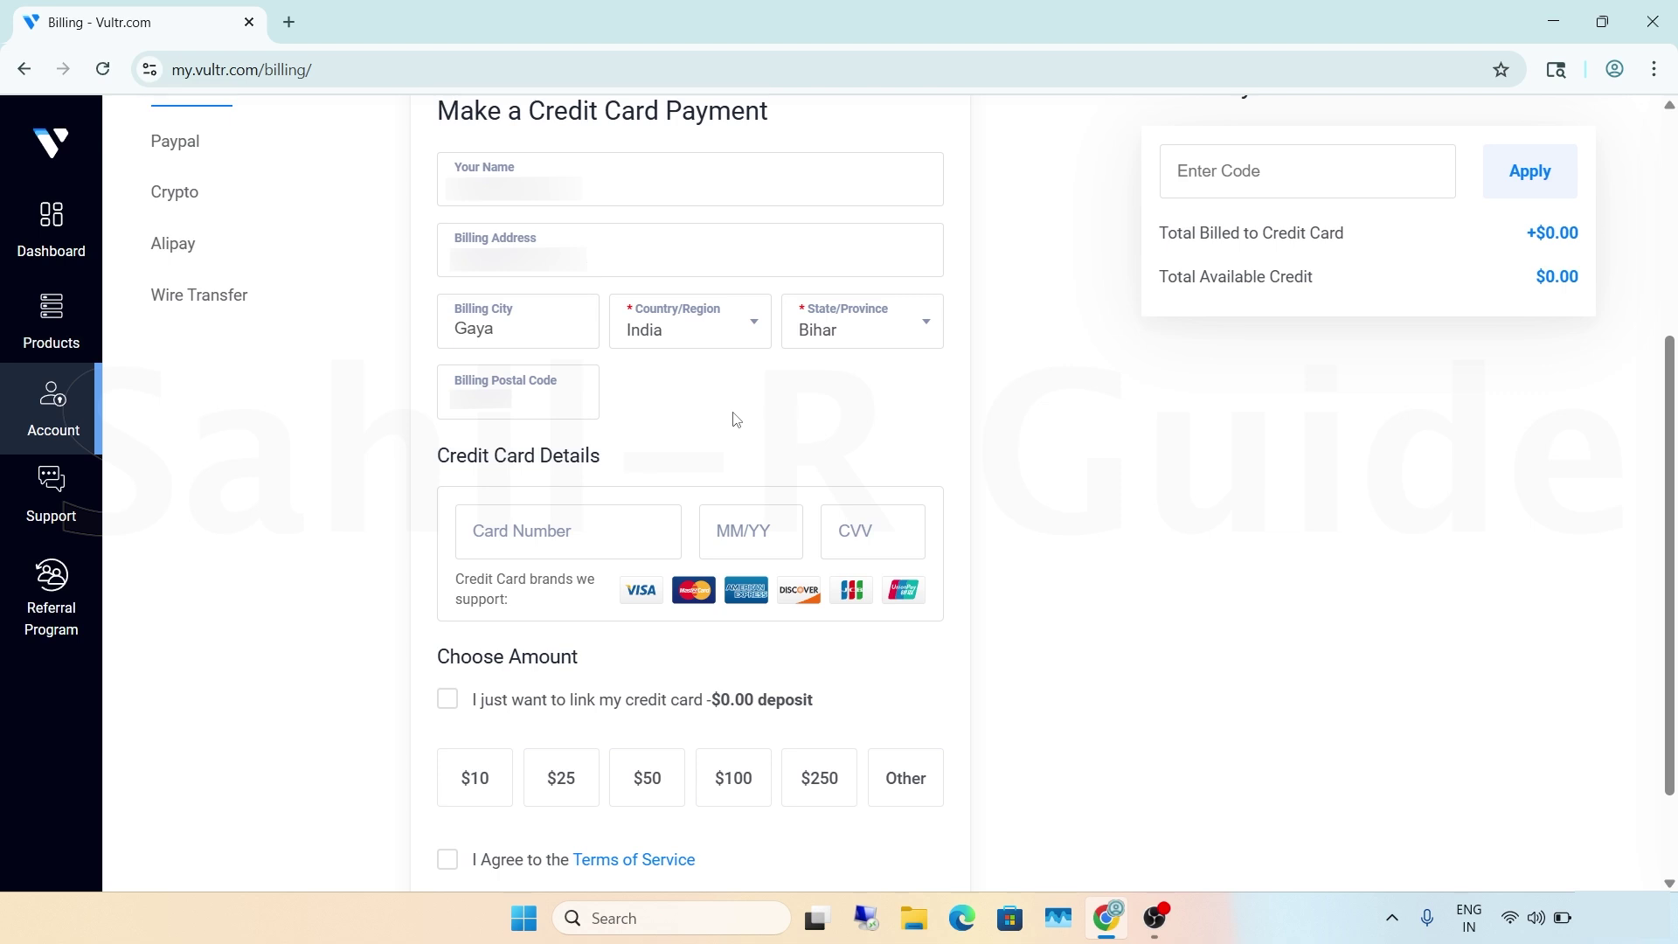
{"action": "left_click", "coordinate": [548, 530]}
Step: Search for "sahil r guide" in a new tab and view the academy's Unlimited Virtual Card Method course page
{"action": "left_click", "coordinate": [288, 22]}
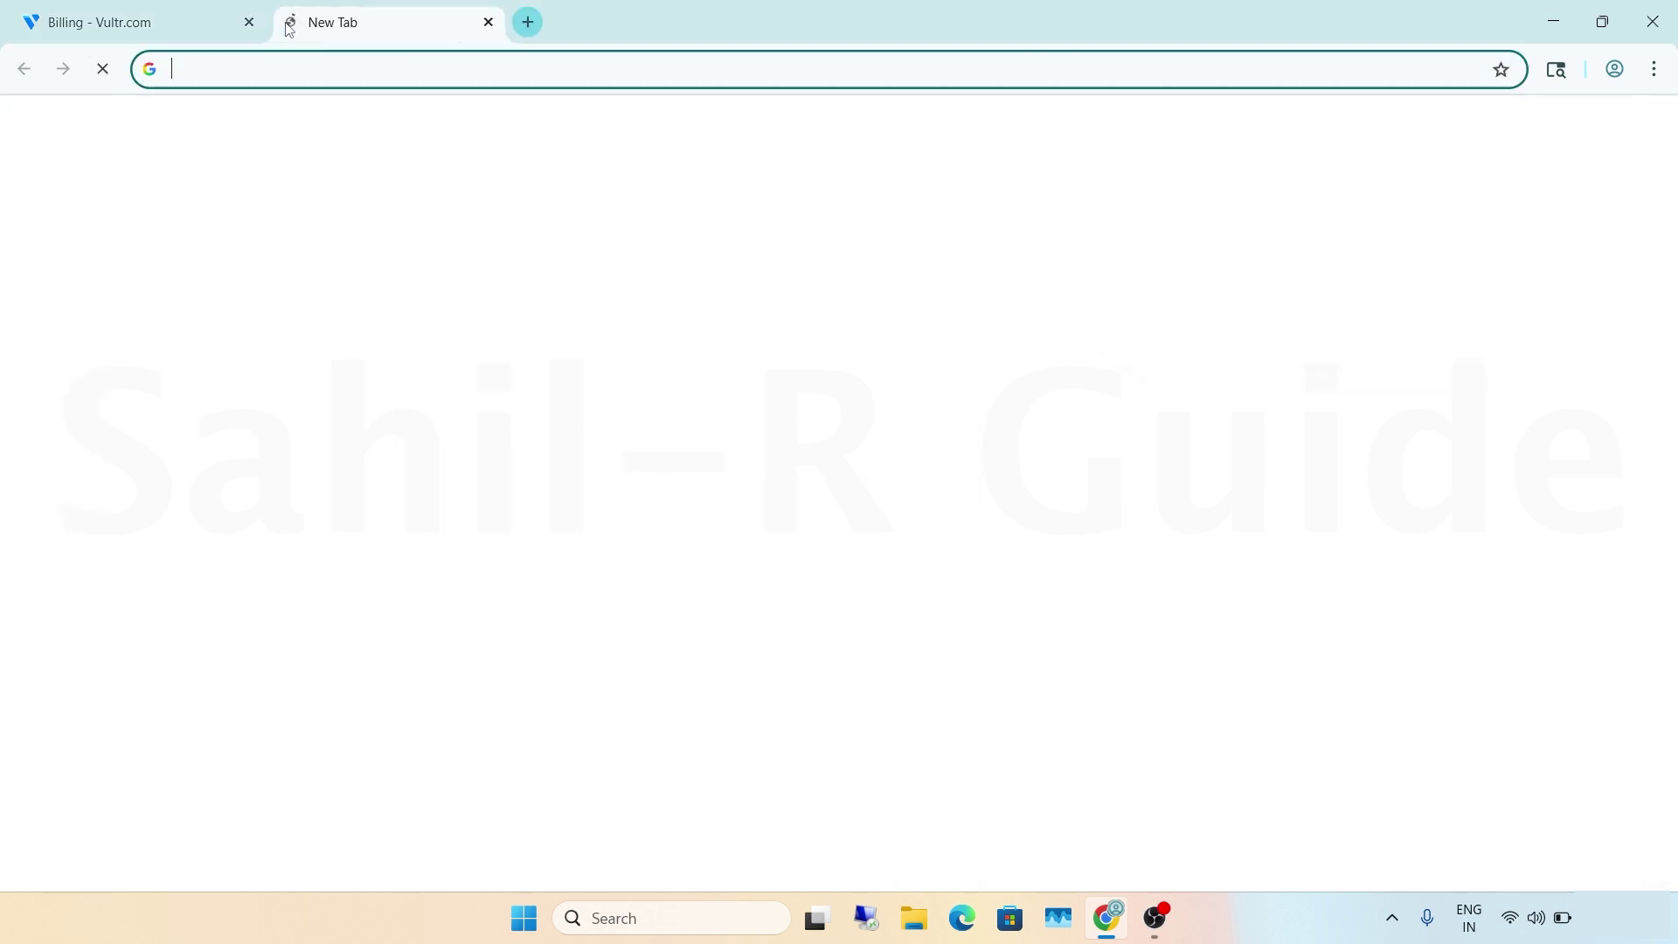
{"action": "left_click", "coordinate": [262, 115]}
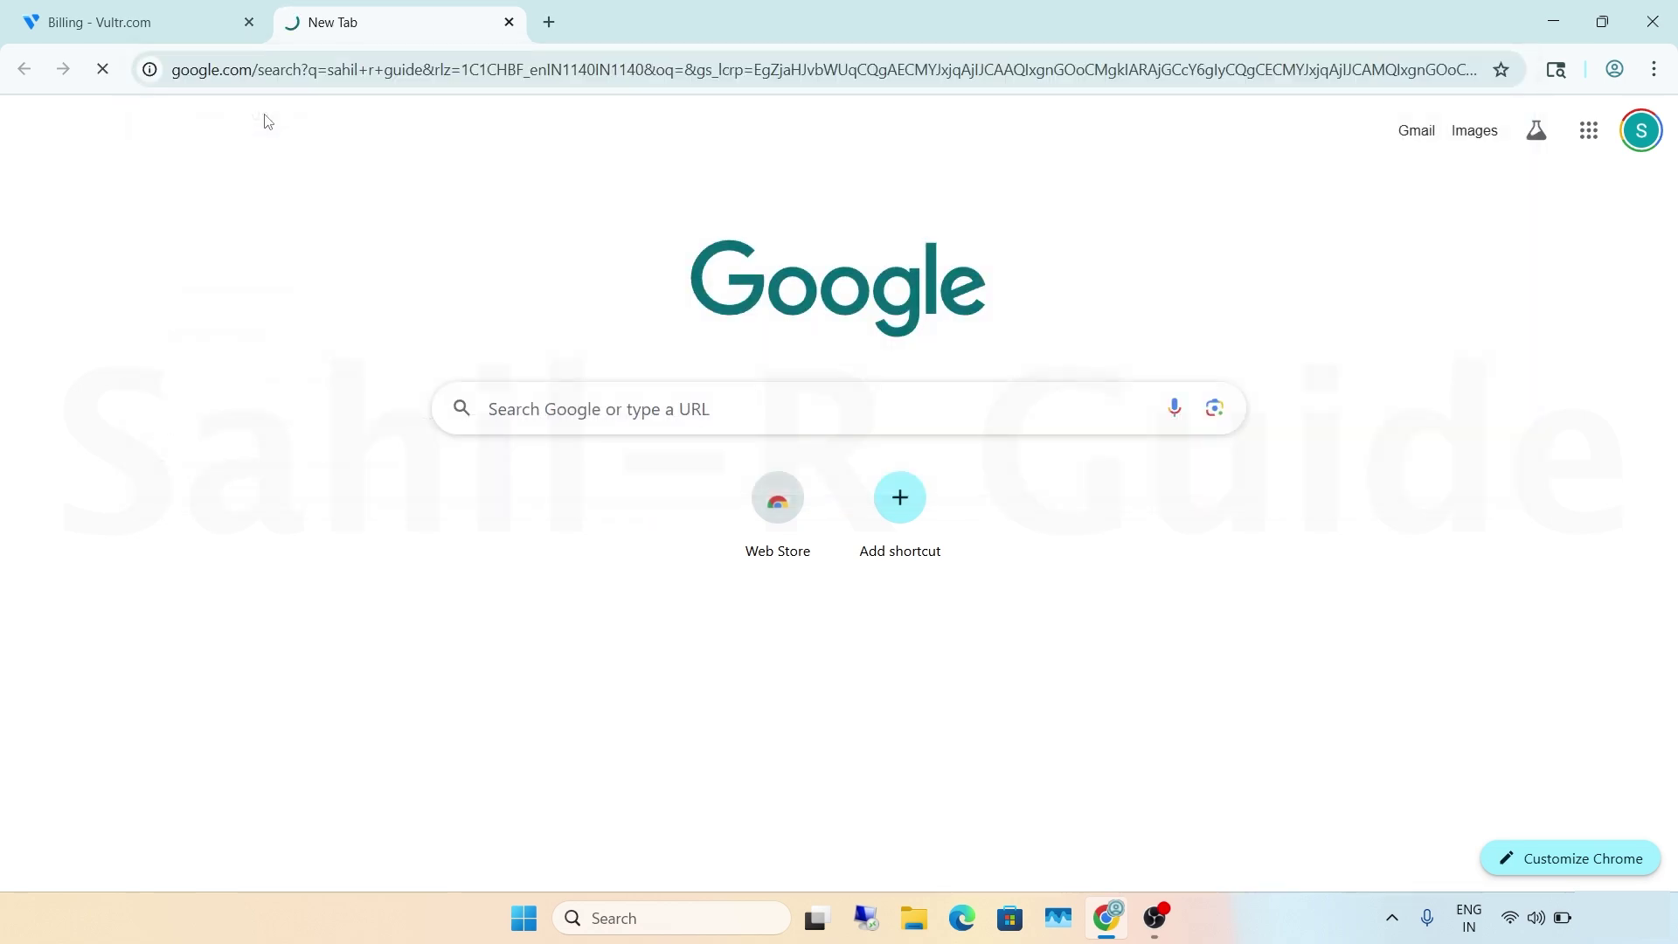
{"action": "left_click", "coordinate": [320, 337]}
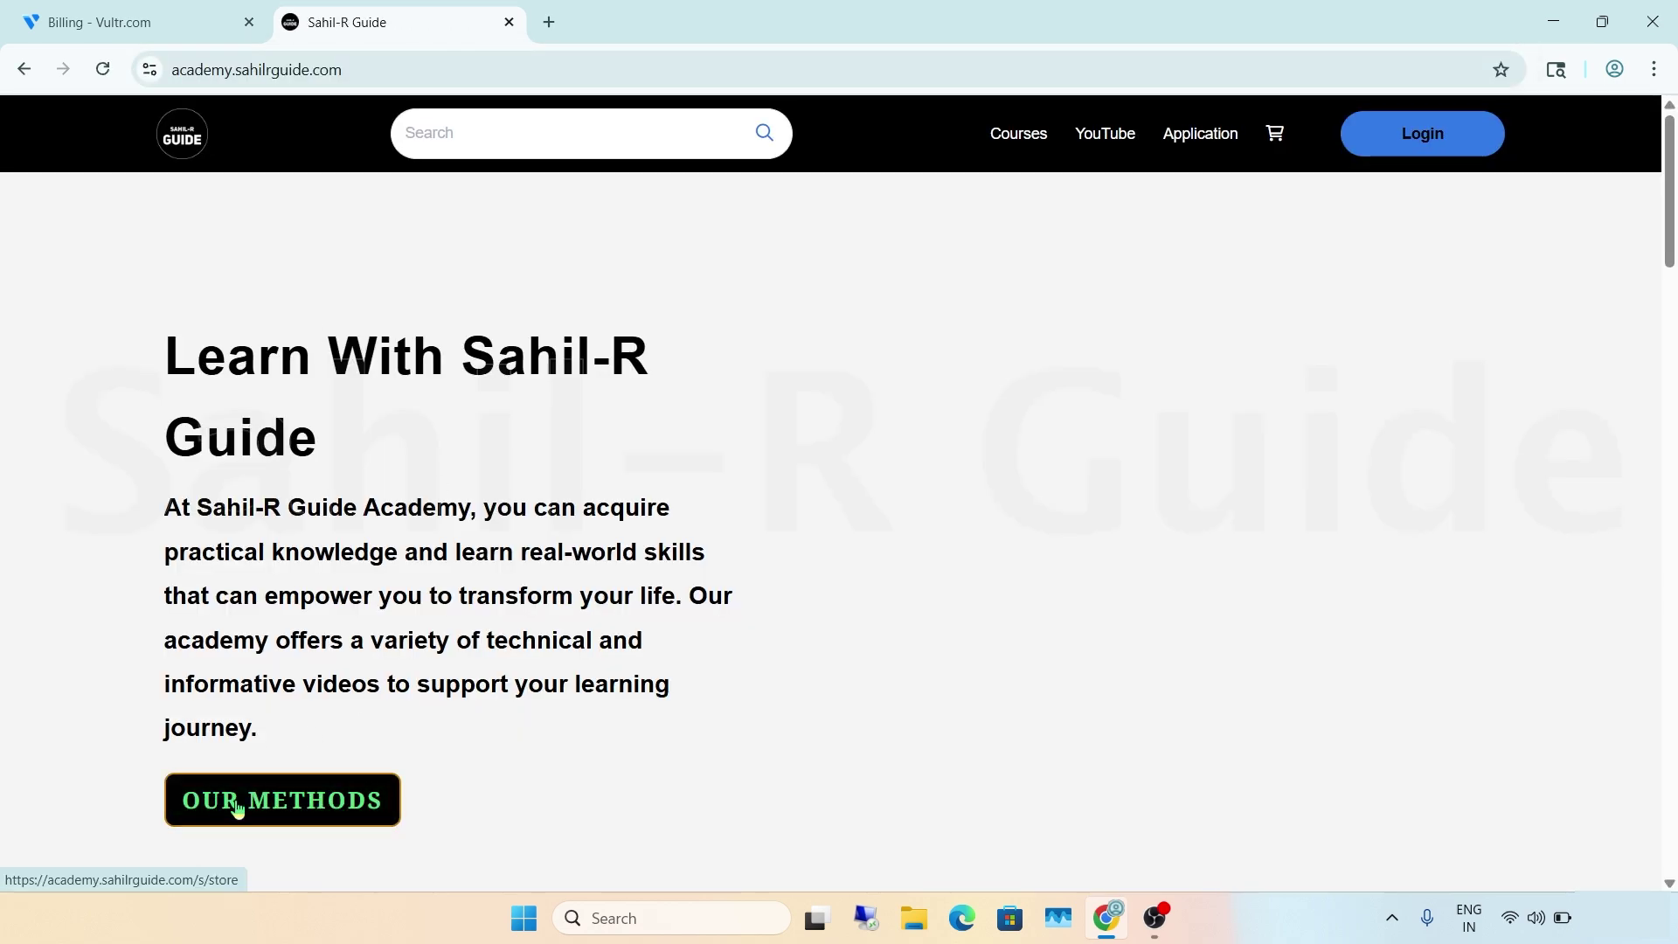
{"action": "left_click", "coordinate": [238, 805]}
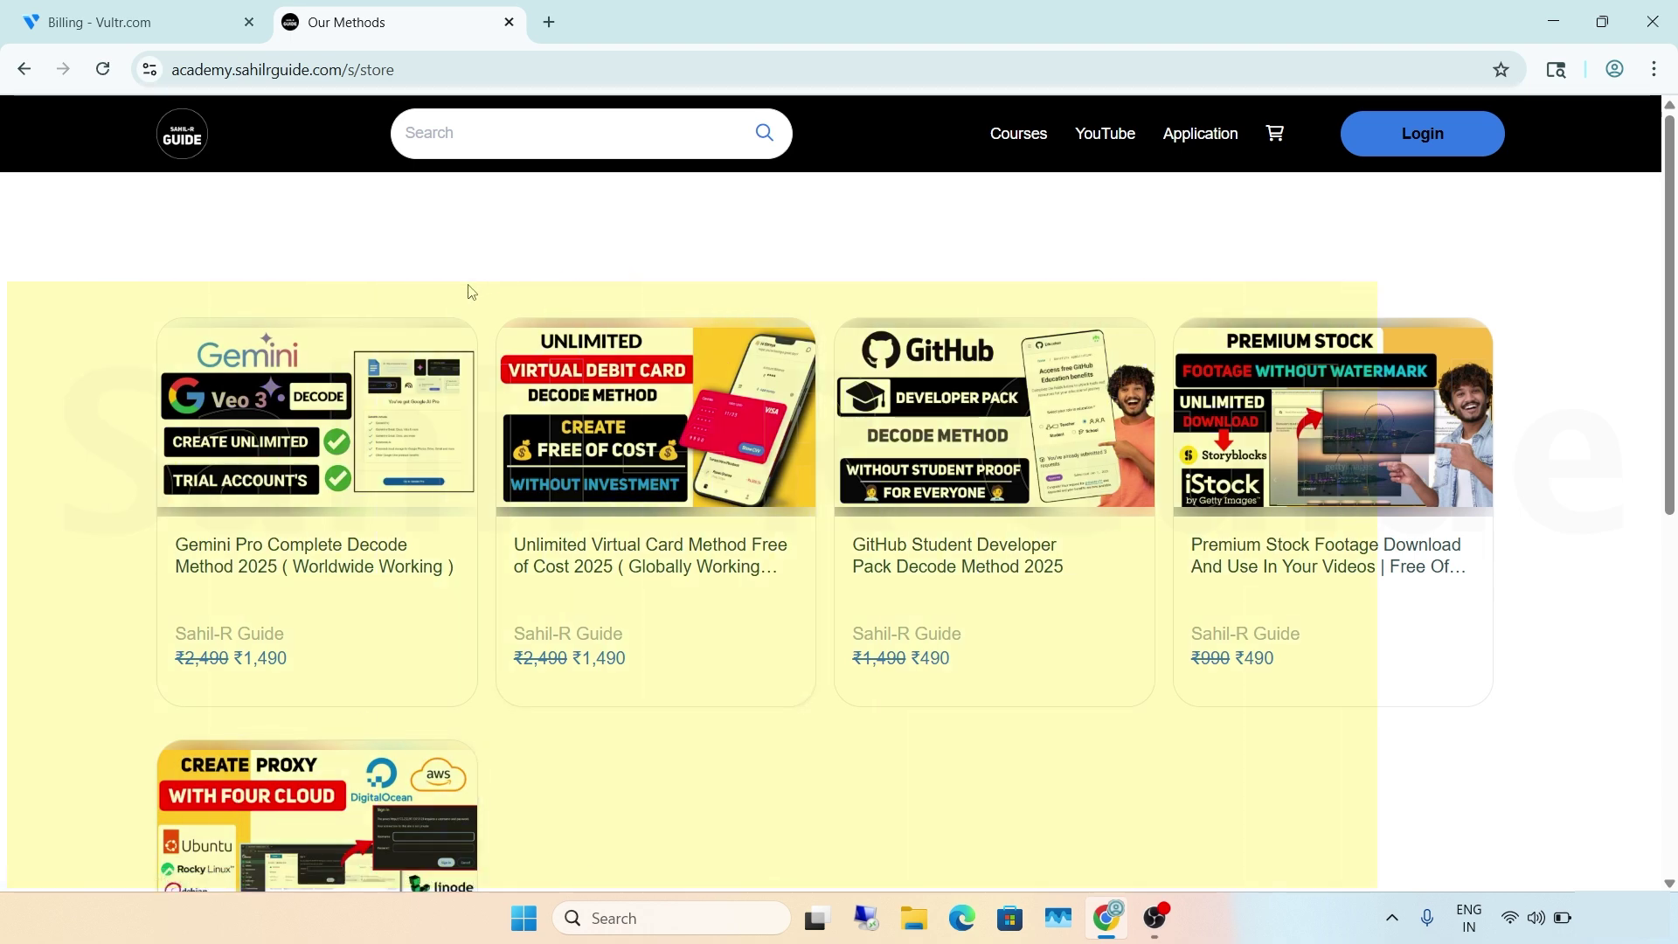
{"action": "left_click", "coordinate": [721, 457]}
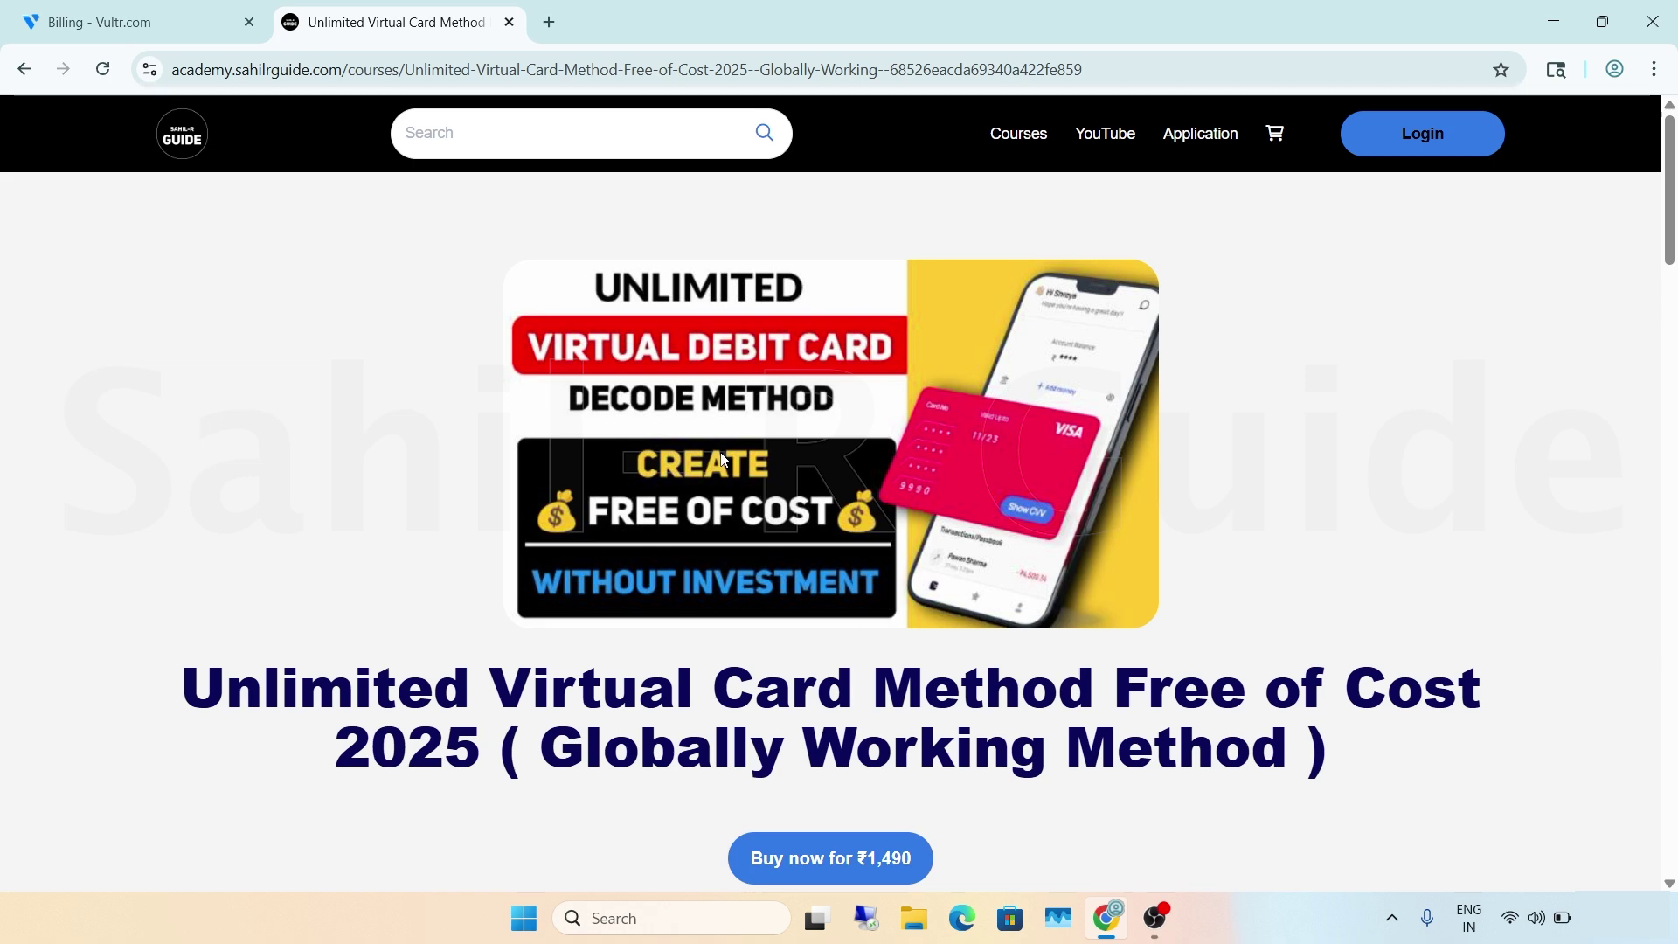
{"action": "left_click", "coordinate": [131, 22]}
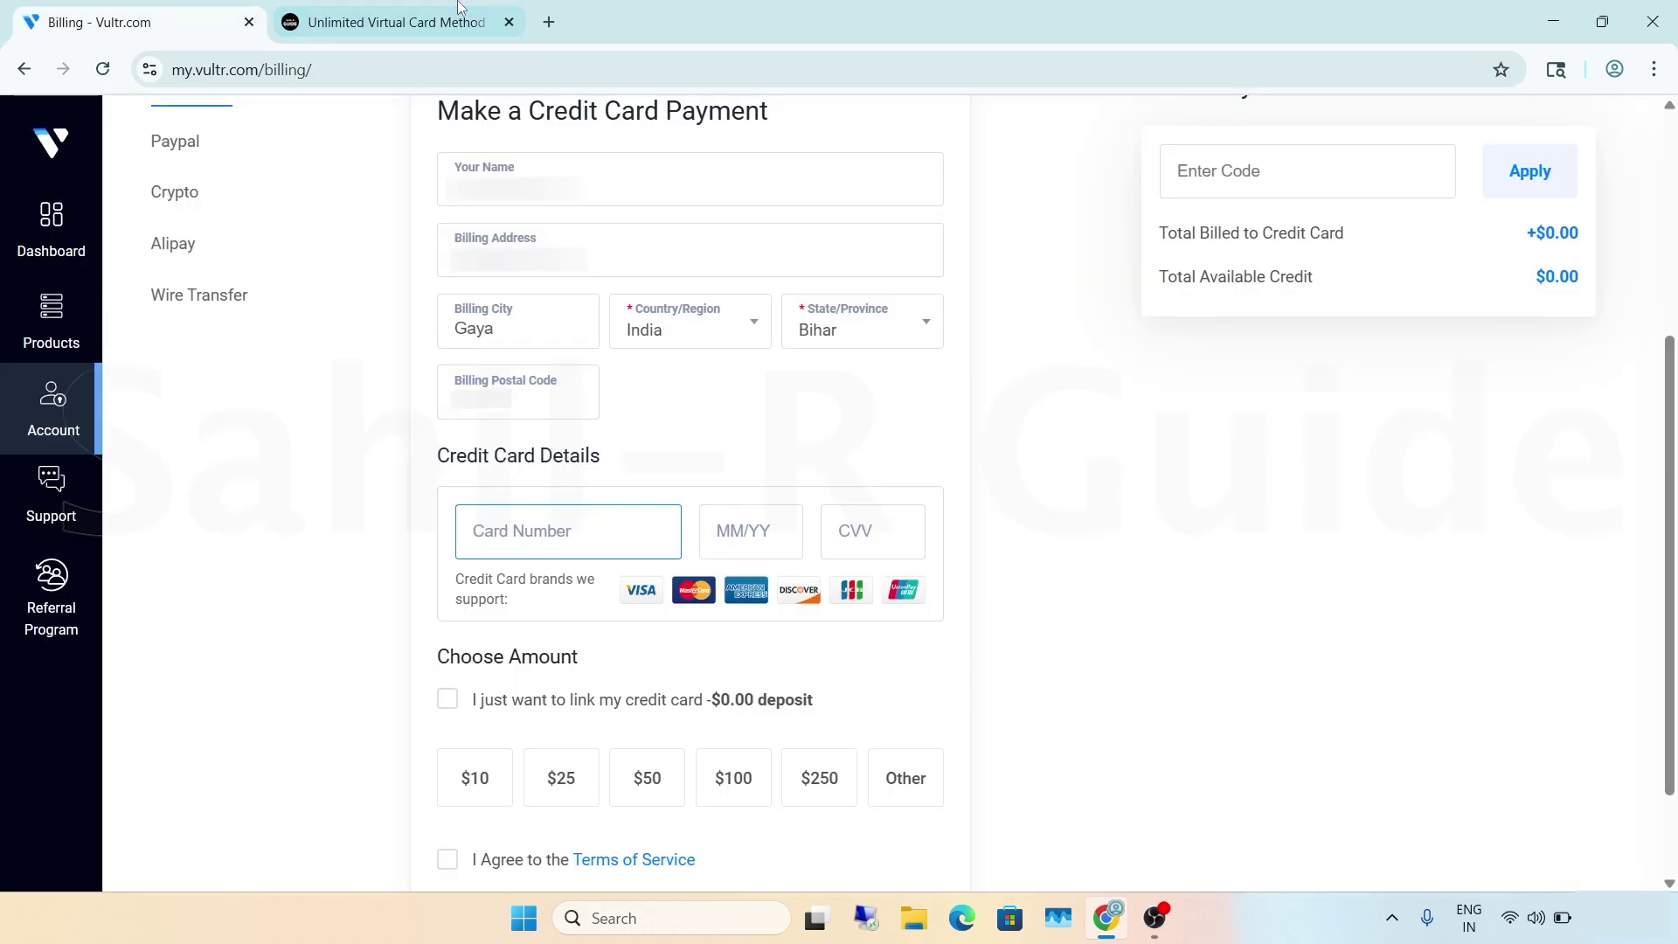
{"action": "left_click", "coordinate": [378, 13]}
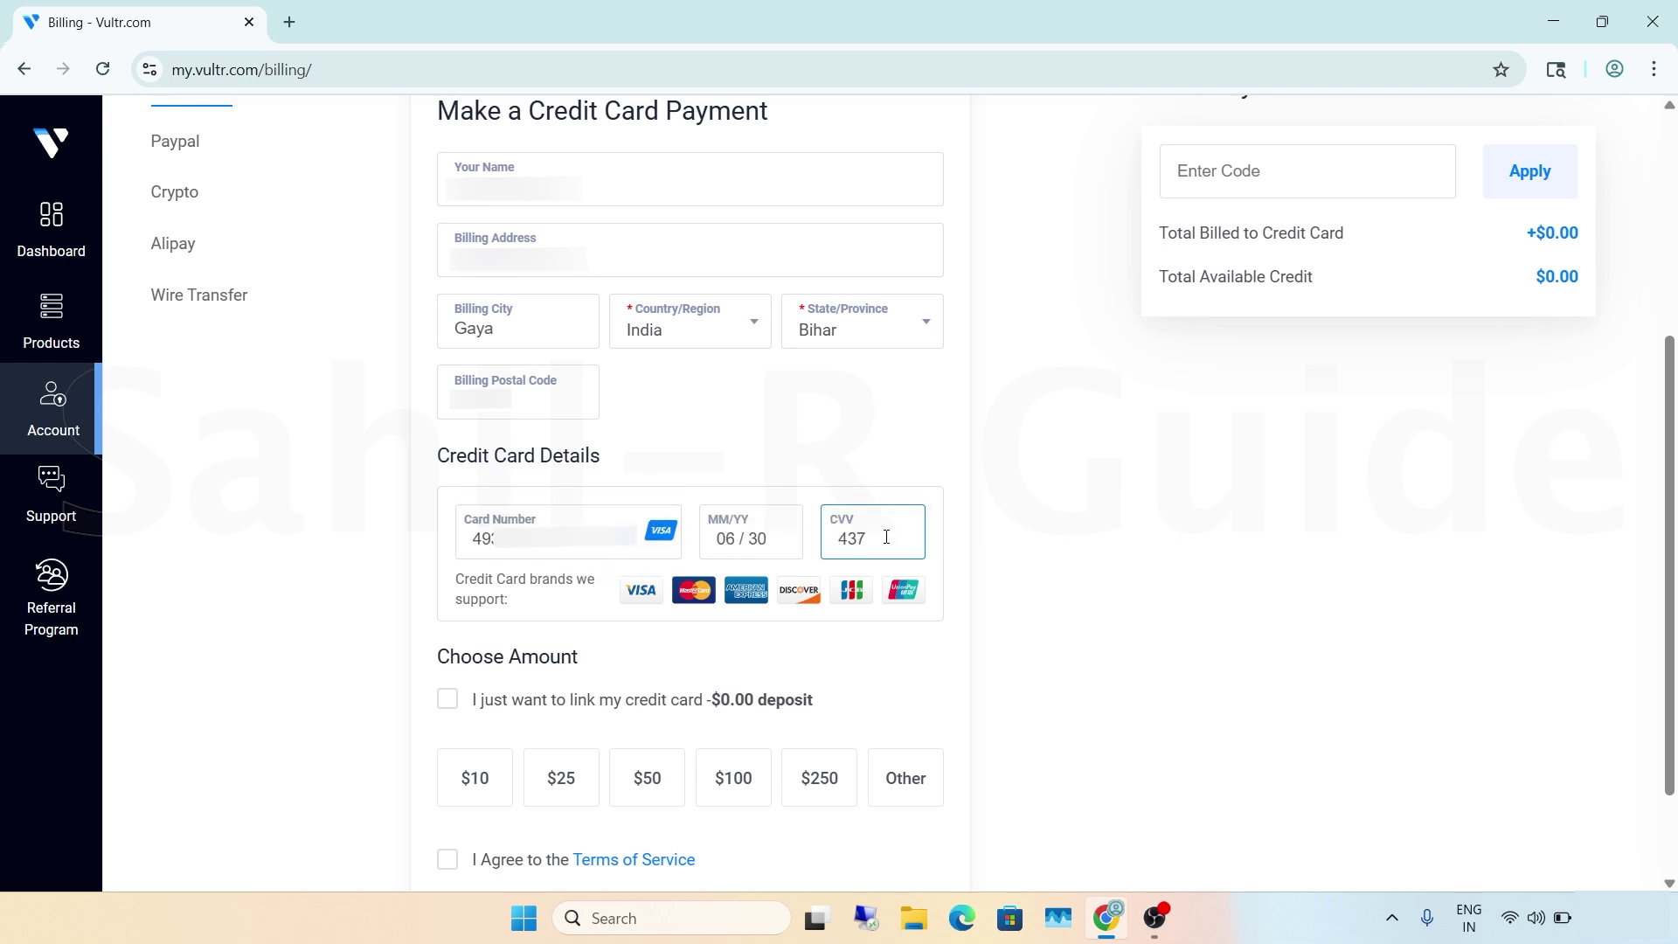
Step: Try to link the credit card with a $0.00 deposit, agreeing to the Terms of Service, and dismiss the card-saving offer
{"action": "scroll", "coordinate": [784, 697], "scroll_direction": "down", "scroll_amount": 2}
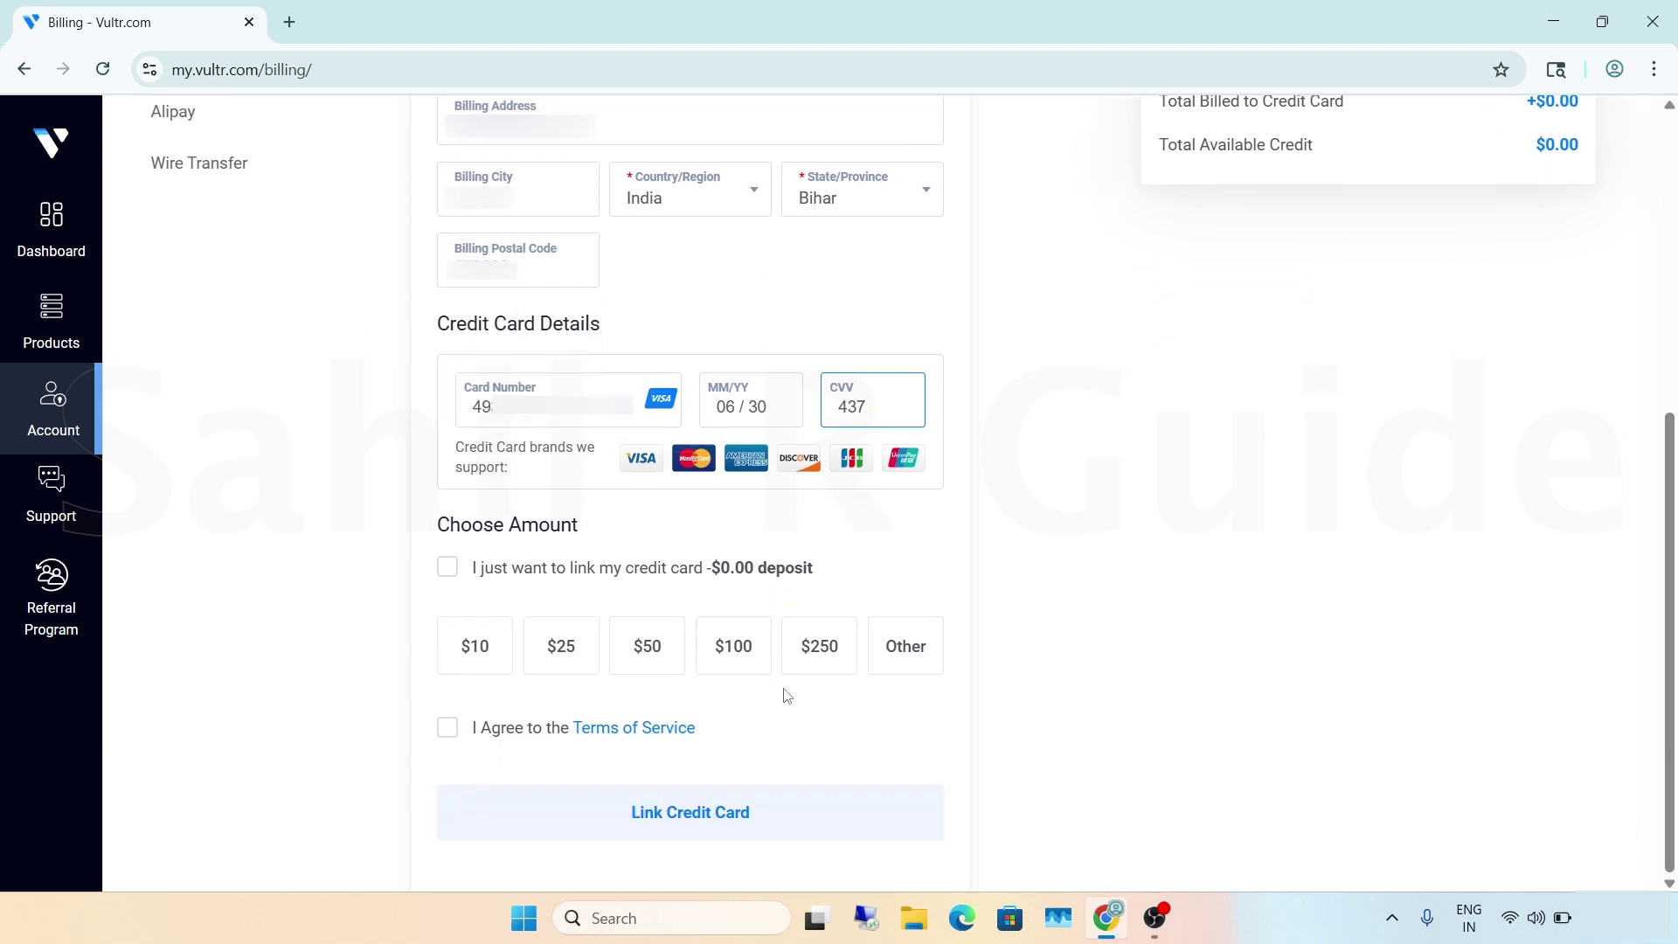
{"action": "left_click", "coordinate": [442, 573]}
{"action": "left_click", "coordinate": [443, 729]}
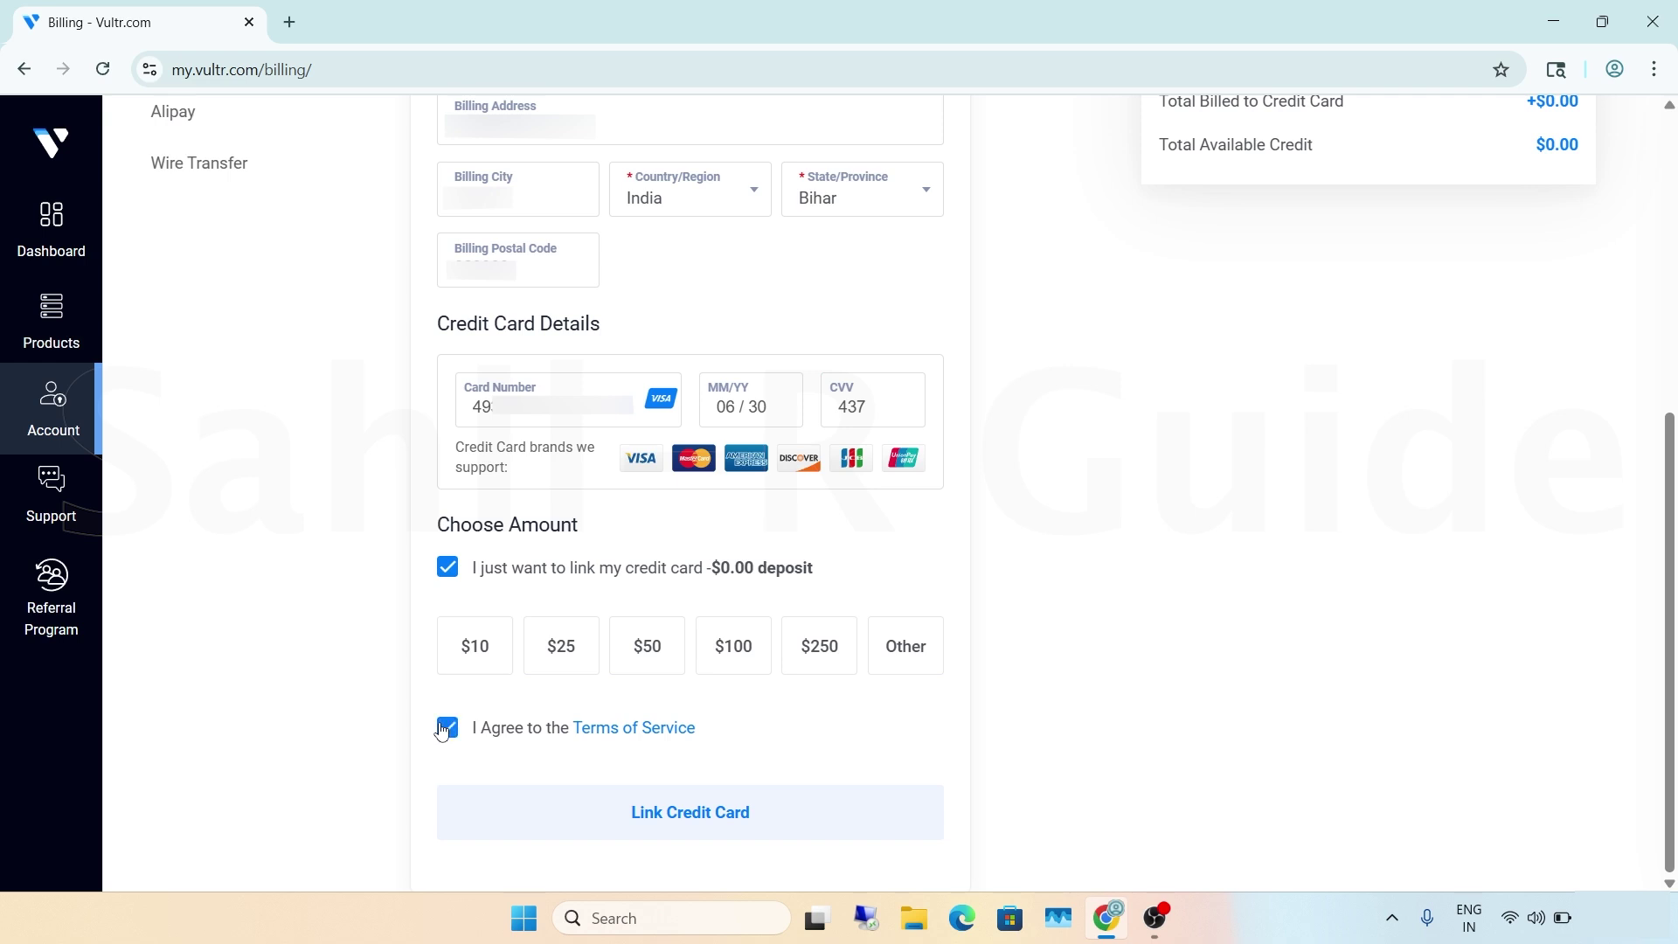
{"action": "left_click", "coordinate": [609, 822]}
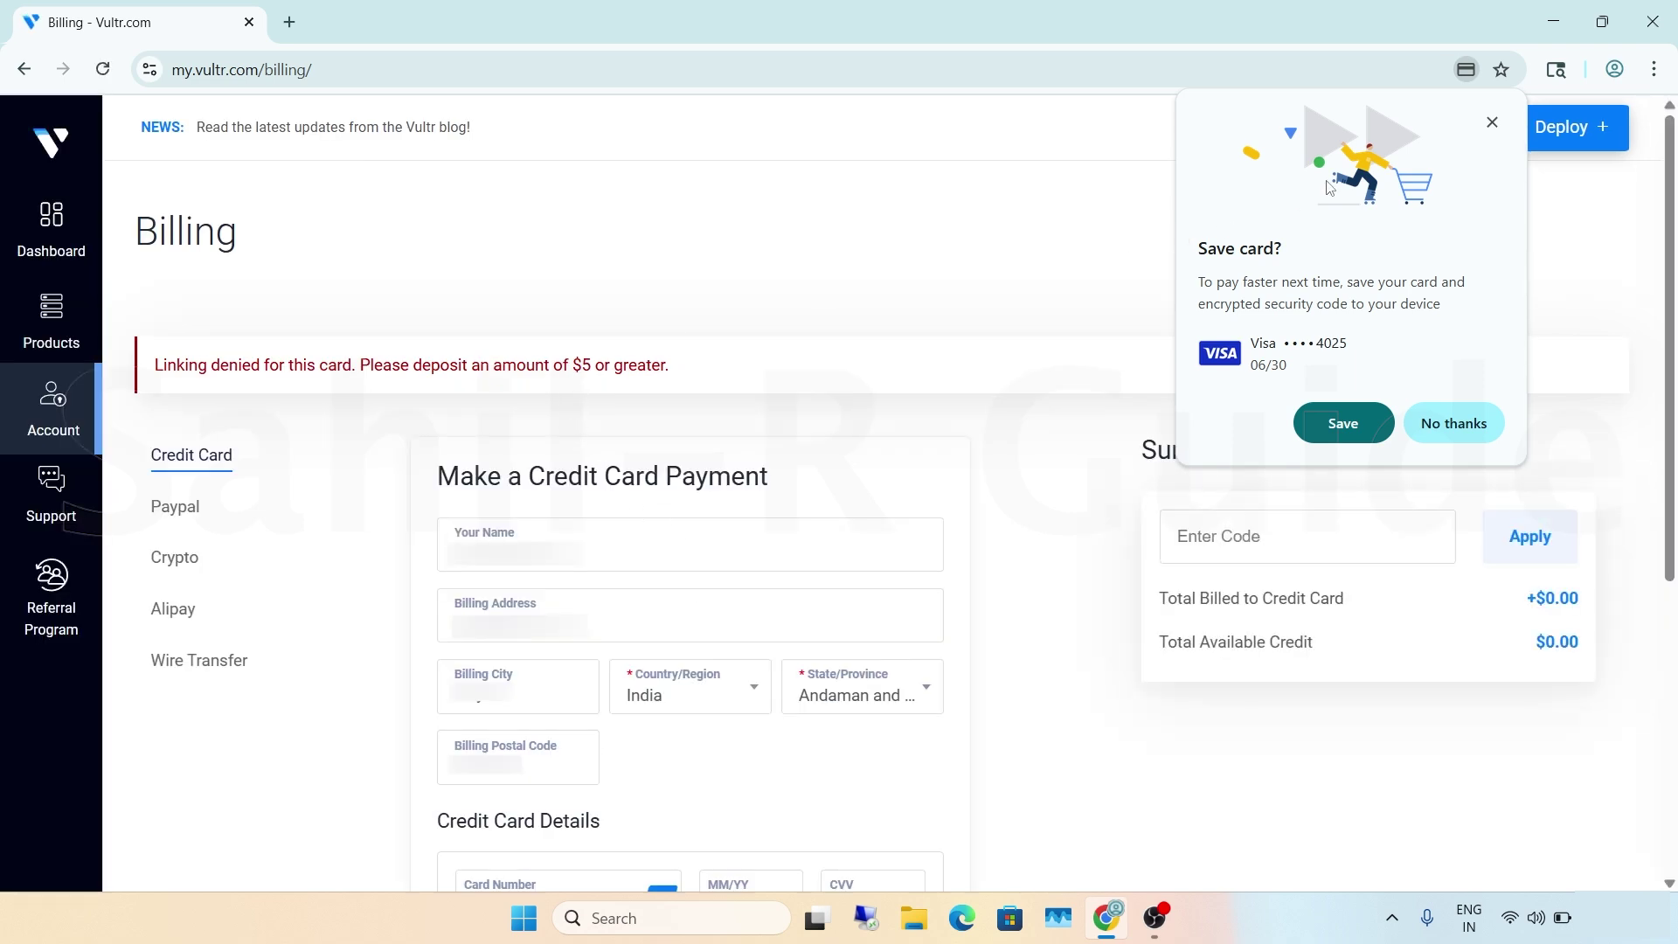
{"action": "left_click", "coordinate": [1492, 123]}
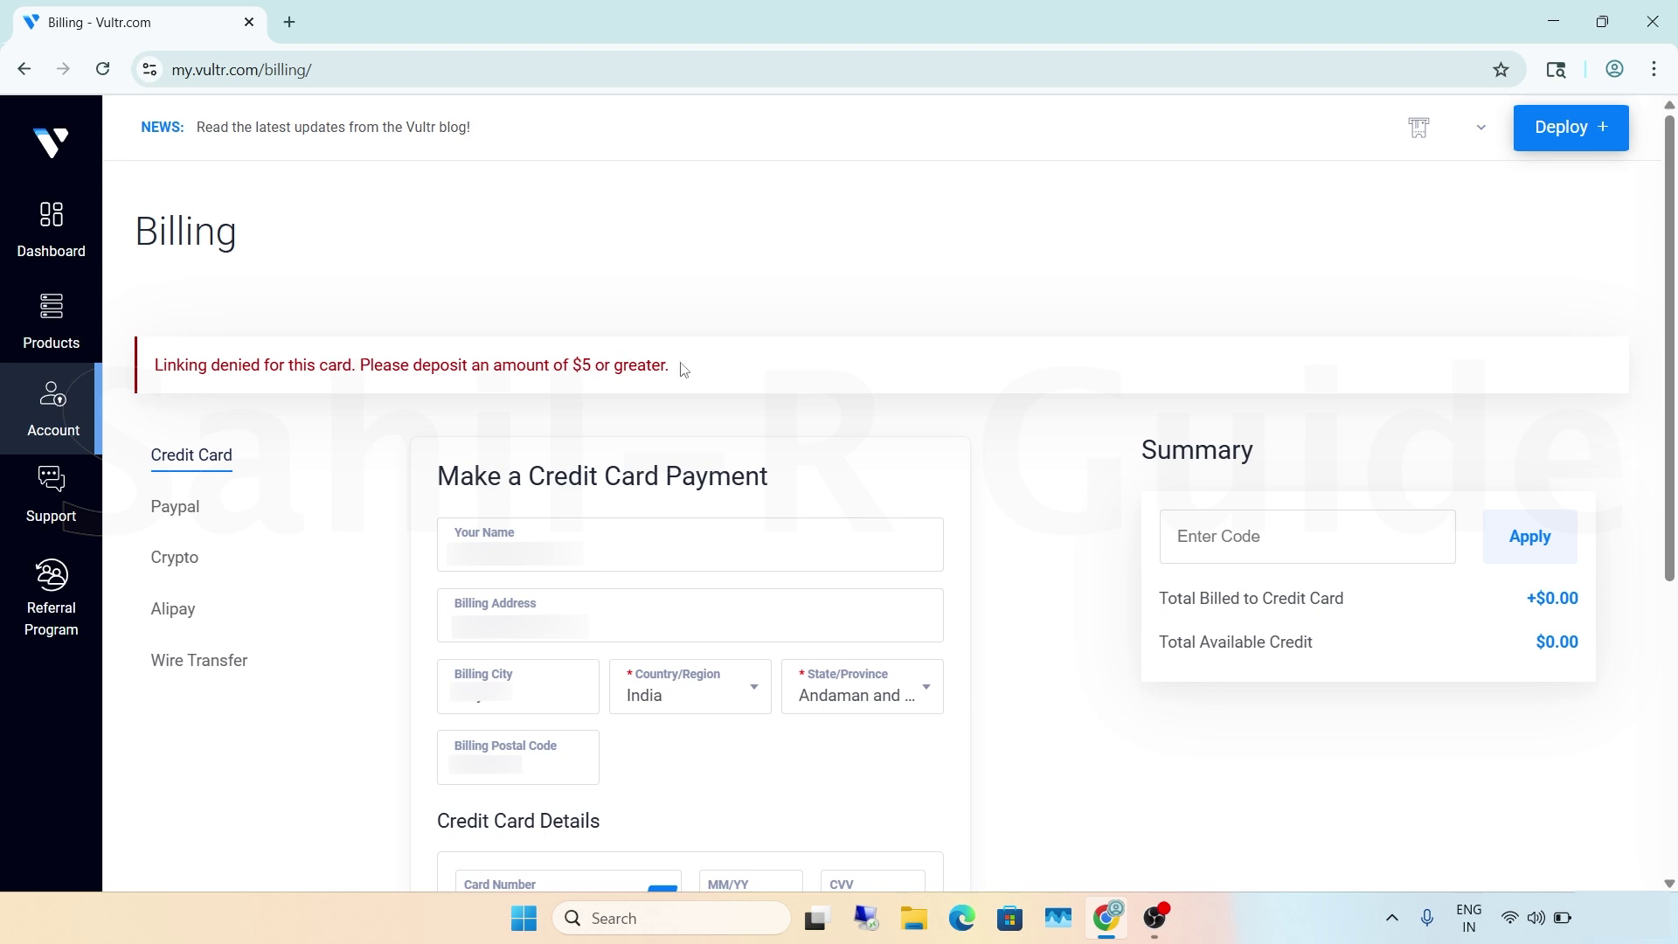
Step: Set the billing state to Bihar again
{"action": "left_click", "coordinate": [893, 714]}
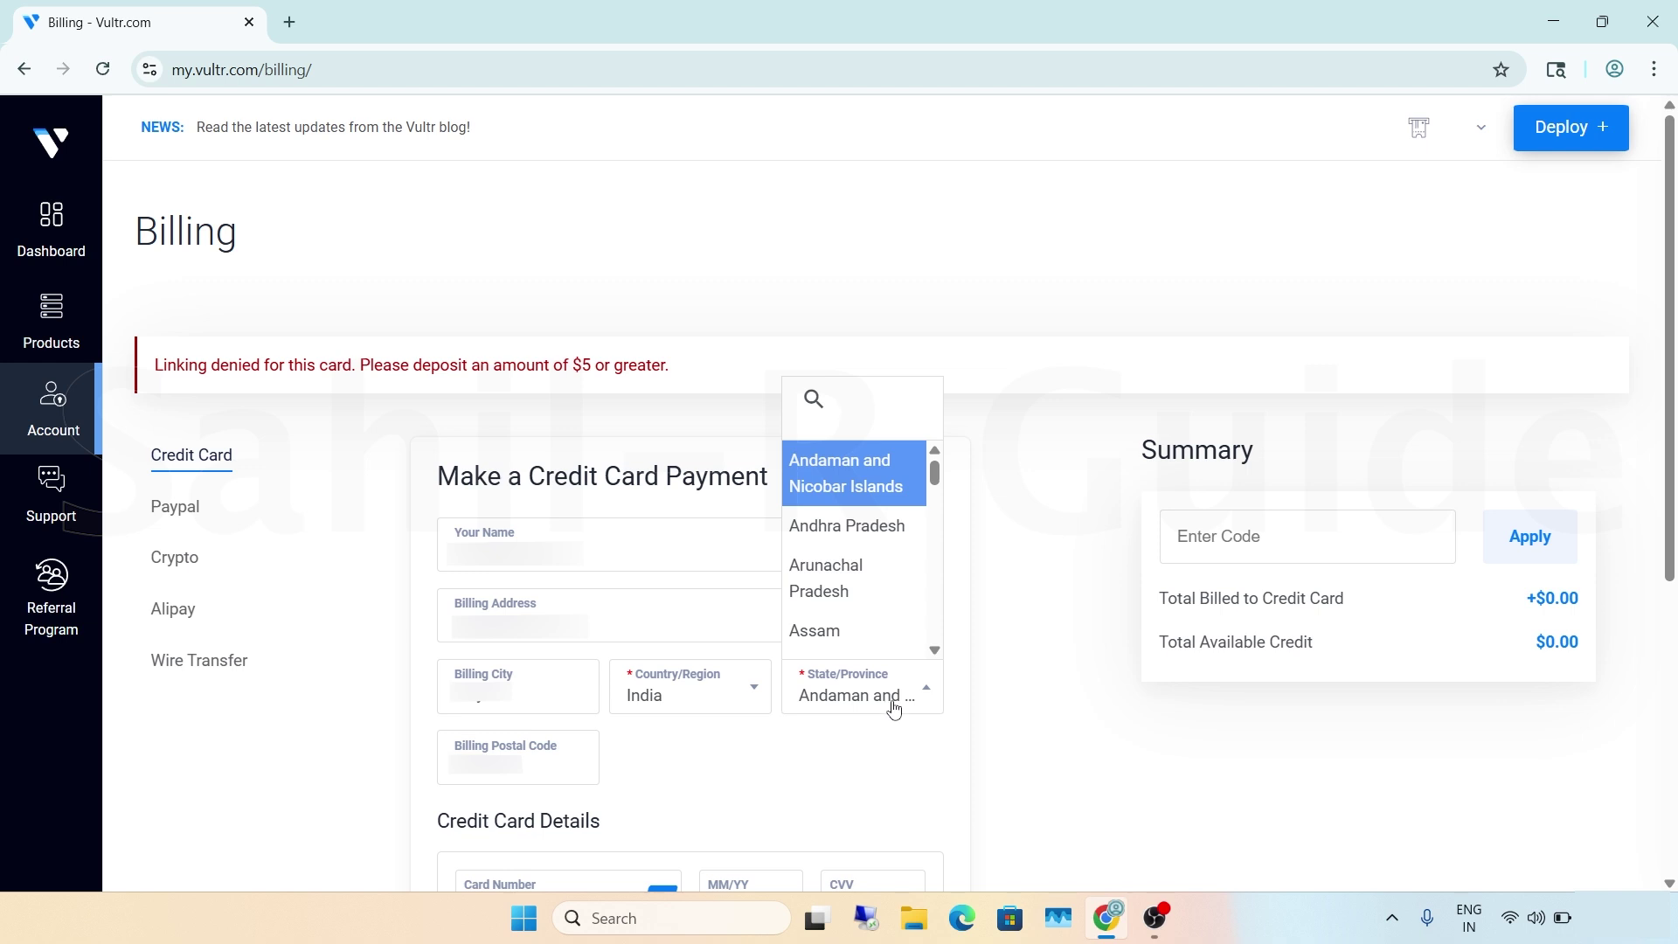
{"action": "scroll", "coordinate": [857, 611], "scroll_direction": "down", "scroll_amount": 1}
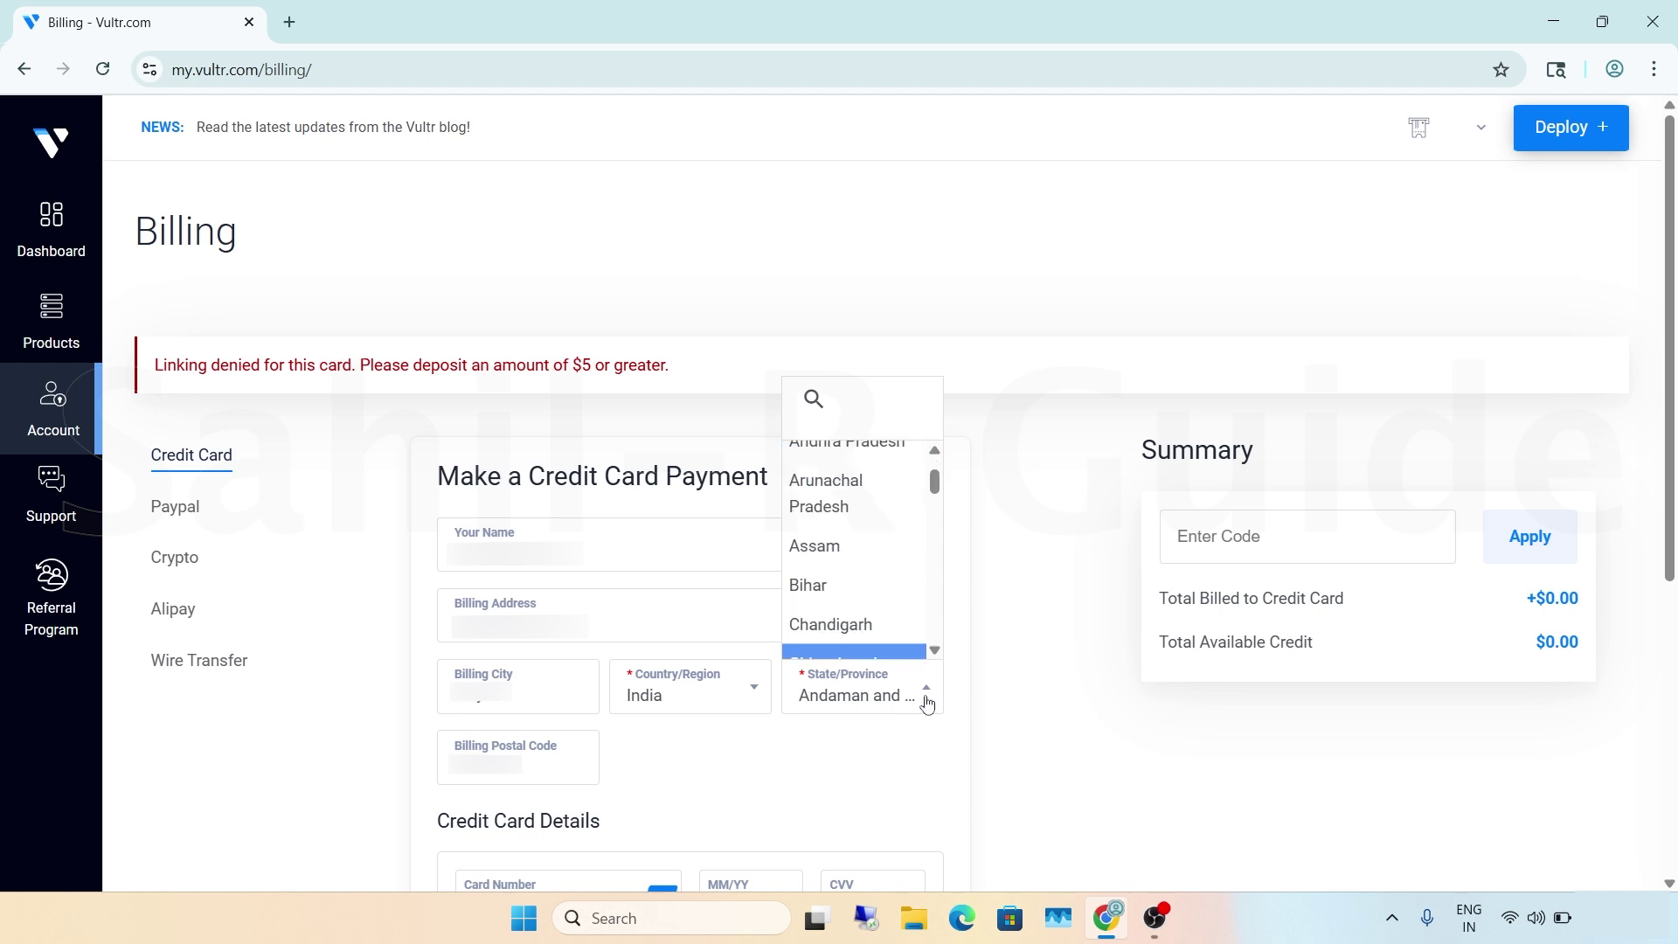
{"action": "left_click", "coordinate": [862, 586]}
Step: Enter a custom deposit amount of $5, agree to the Terms of Service and try to link the credit card
{"action": "scroll", "coordinate": [964, 710], "scroll_direction": "down", "scroll_amount": 5}
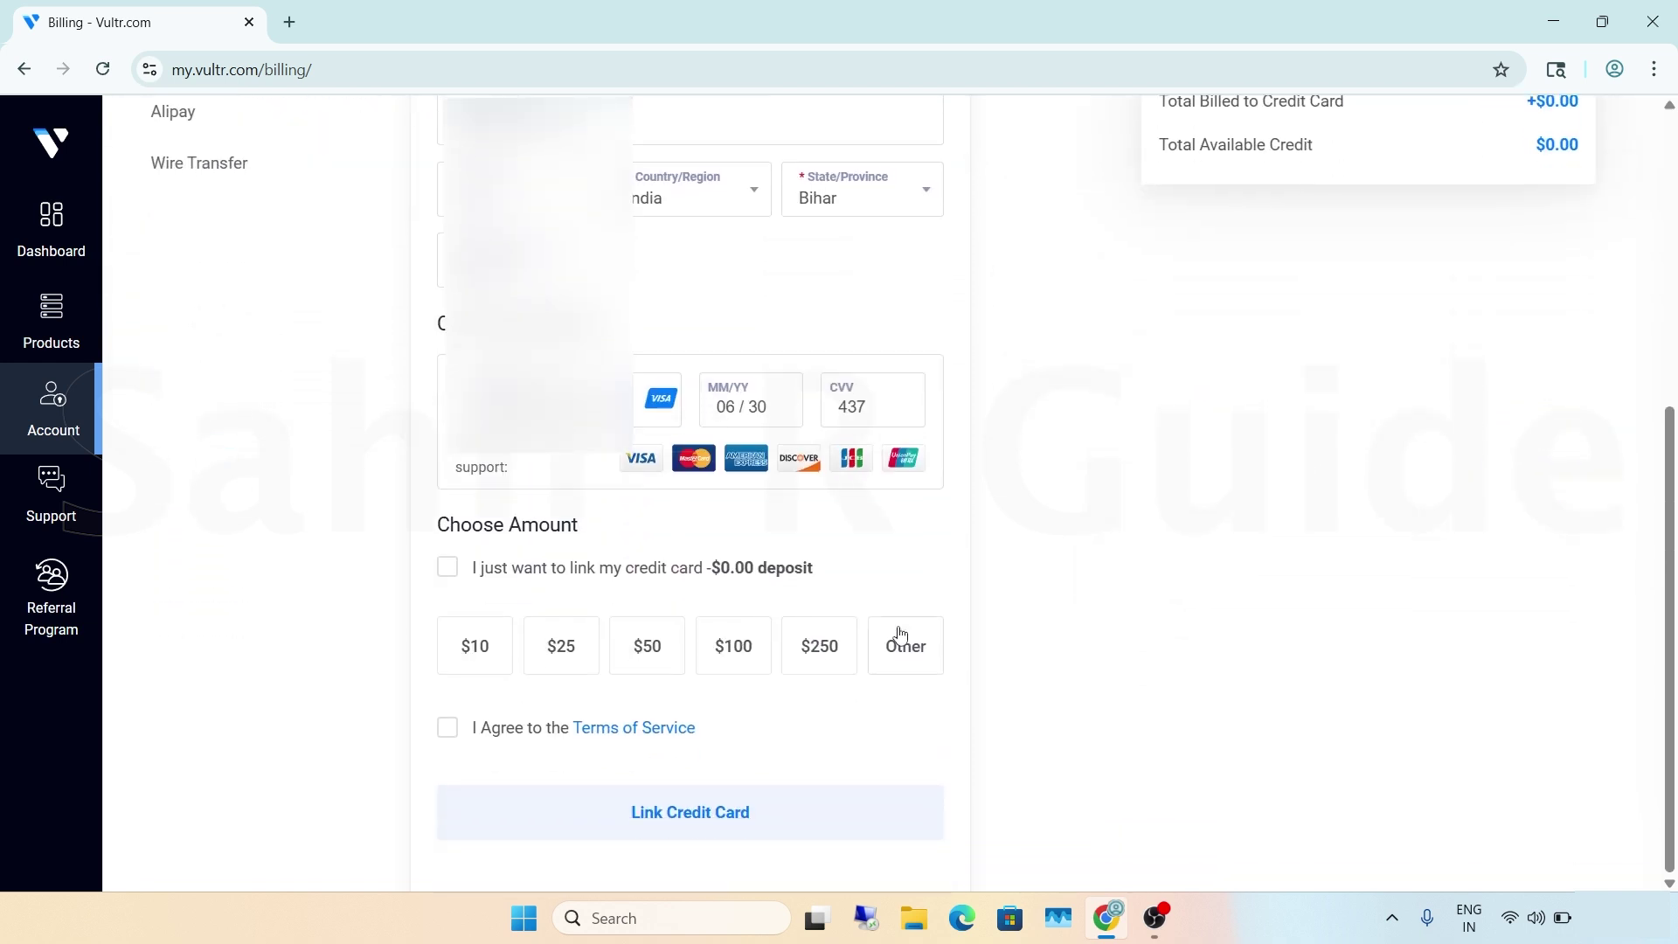
{"action": "left_click", "coordinate": [904, 665]}
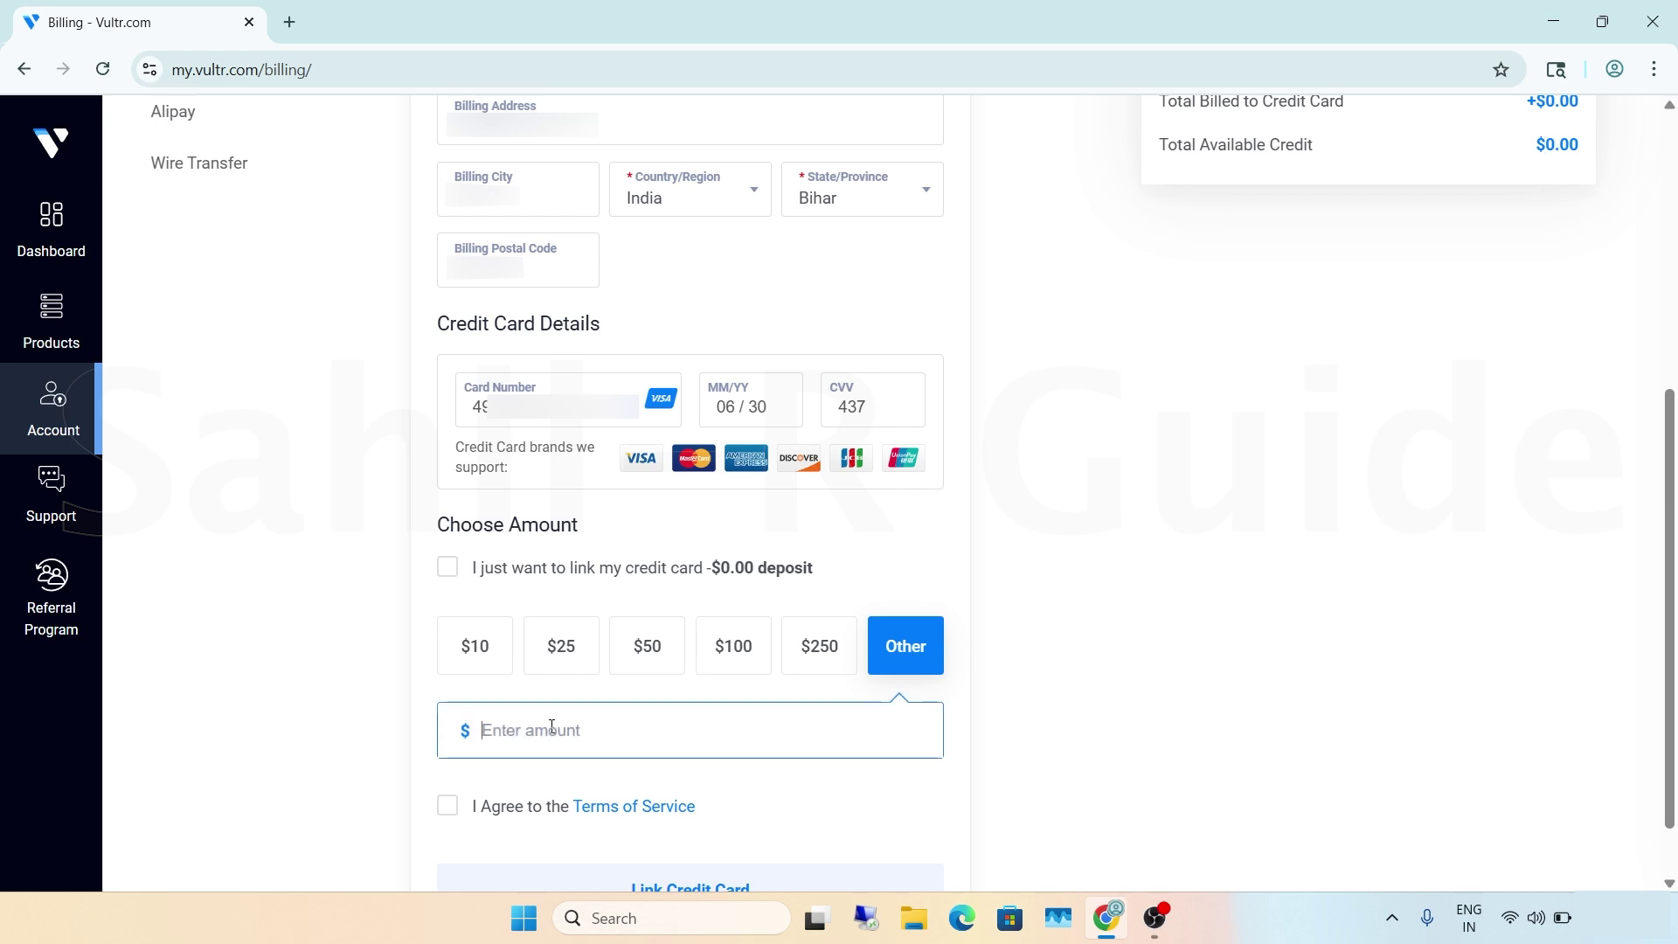
{"action": "left_click", "coordinate": [552, 727]}
{"action": "type", "text": "5"}
{"action": "scroll", "coordinate": [542, 727], "scroll_direction": "down", "scroll_amount": 1}
{"action": "left_click", "coordinate": [464, 734]}
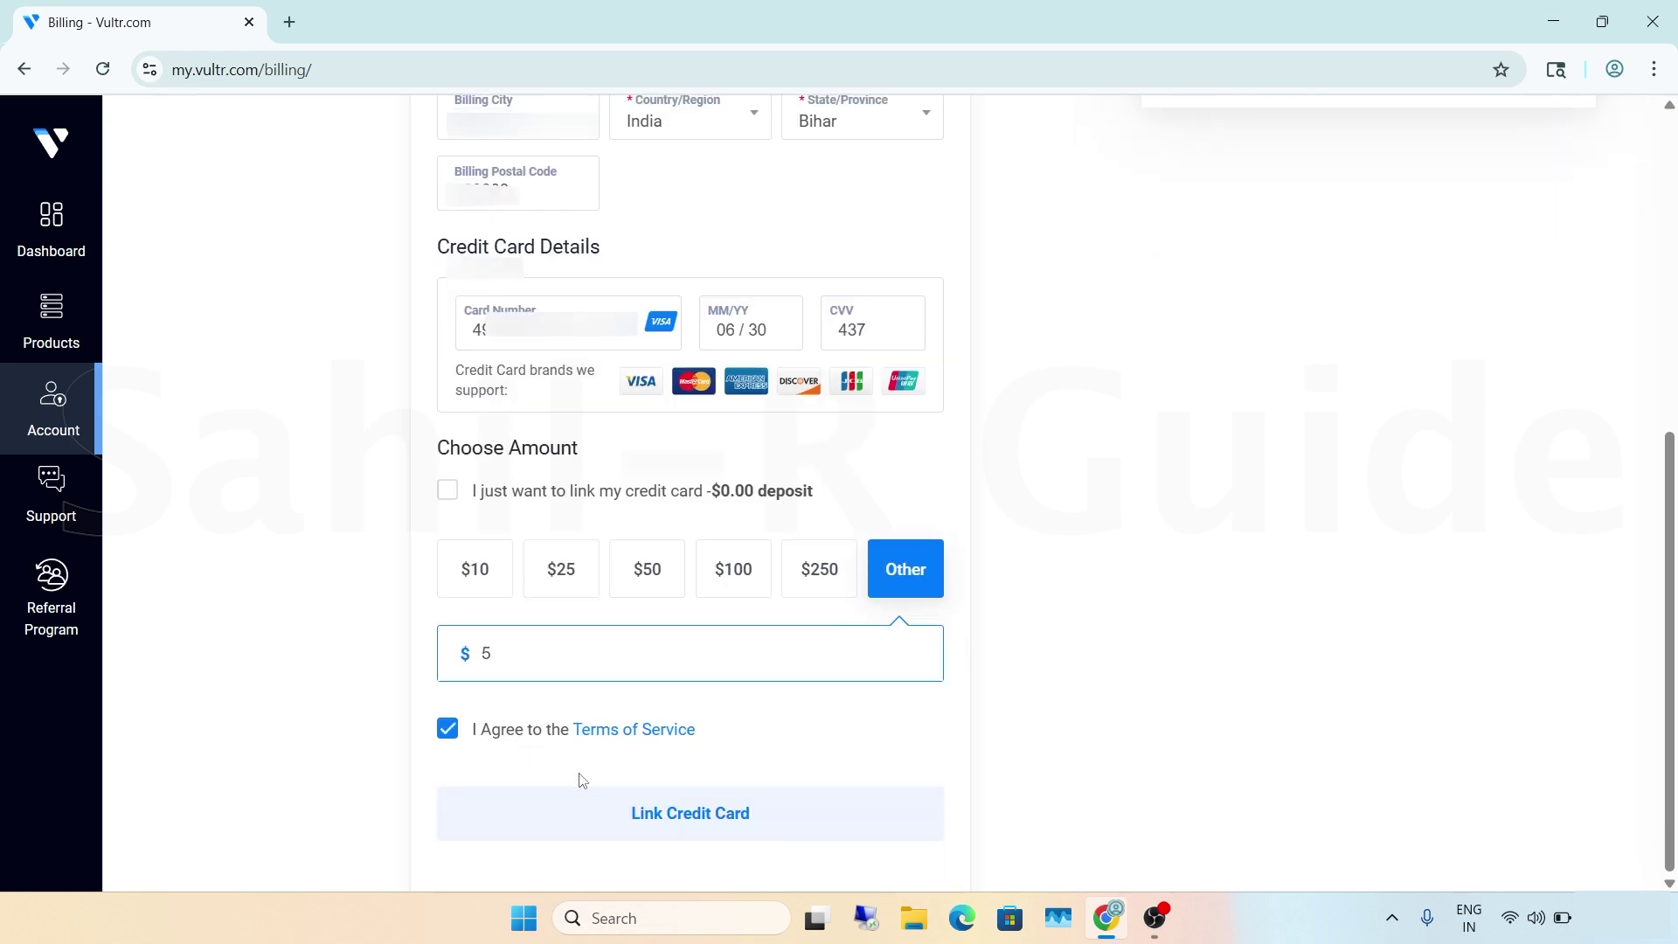
{"action": "left_click", "coordinate": [616, 812]}
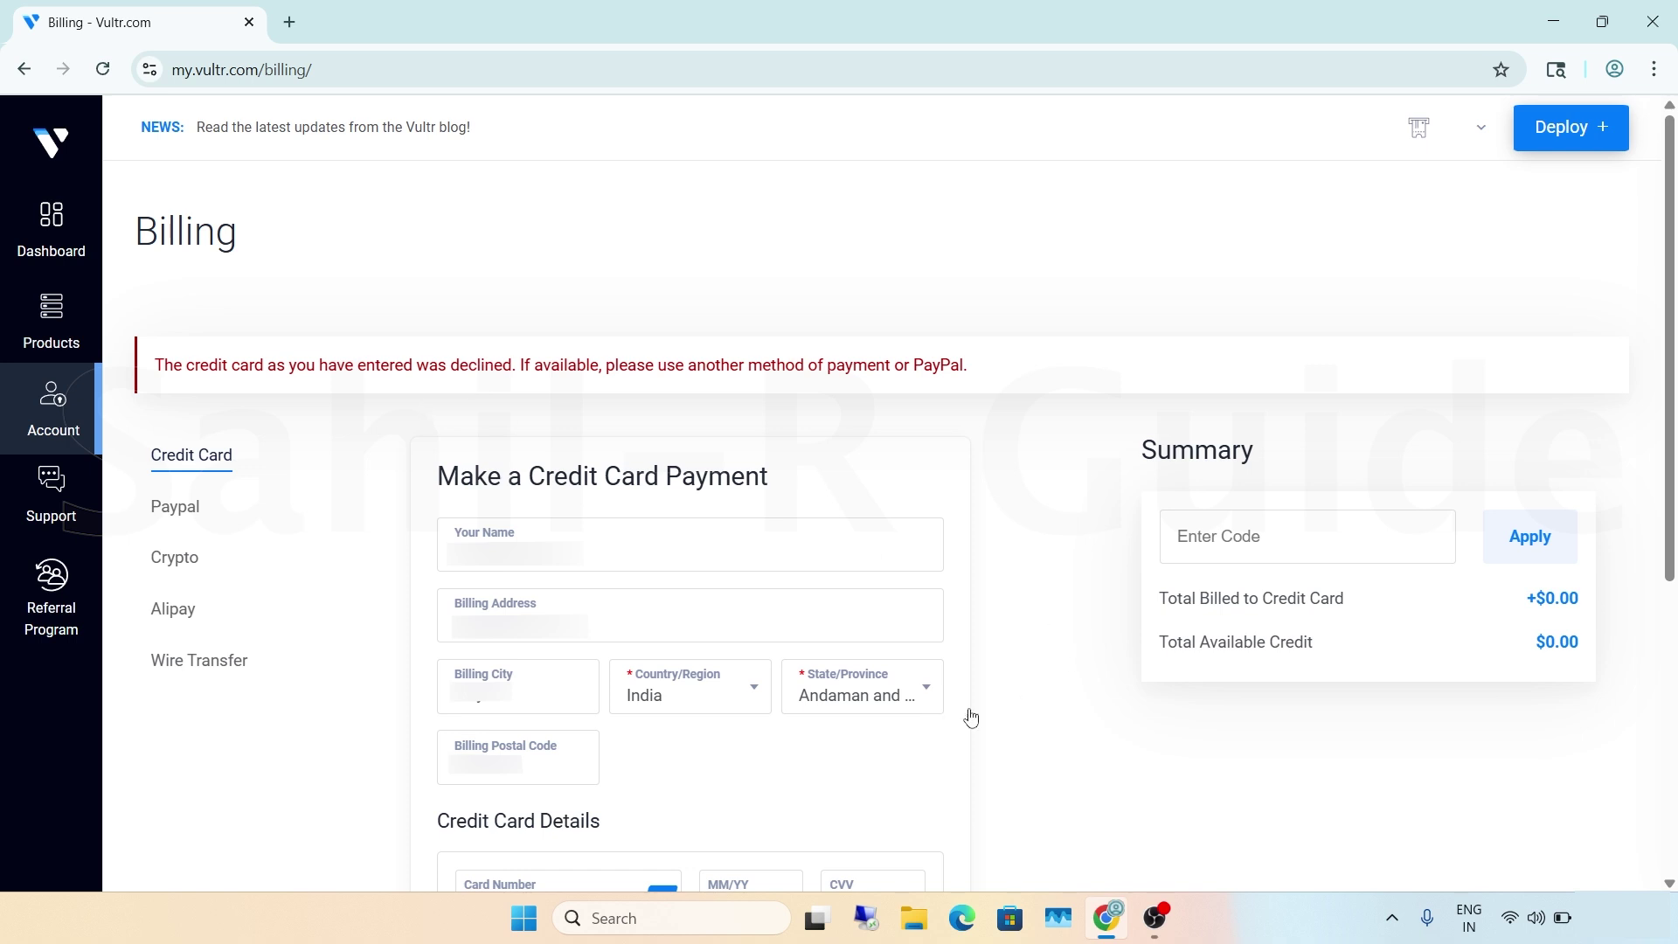
Step: Reselect Bihar as the billing state for another credit card payment attempt
{"action": "scroll", "coordinate": [1087, 735], "scroll_direction": "down", "scroll_amount": 1}
{"action": "scroll", "coordinate": [1087, 735], "scroll_direction": "down", "scroll_amount": 5}
{"action": "left_click", "coordinate": [902, 699]}
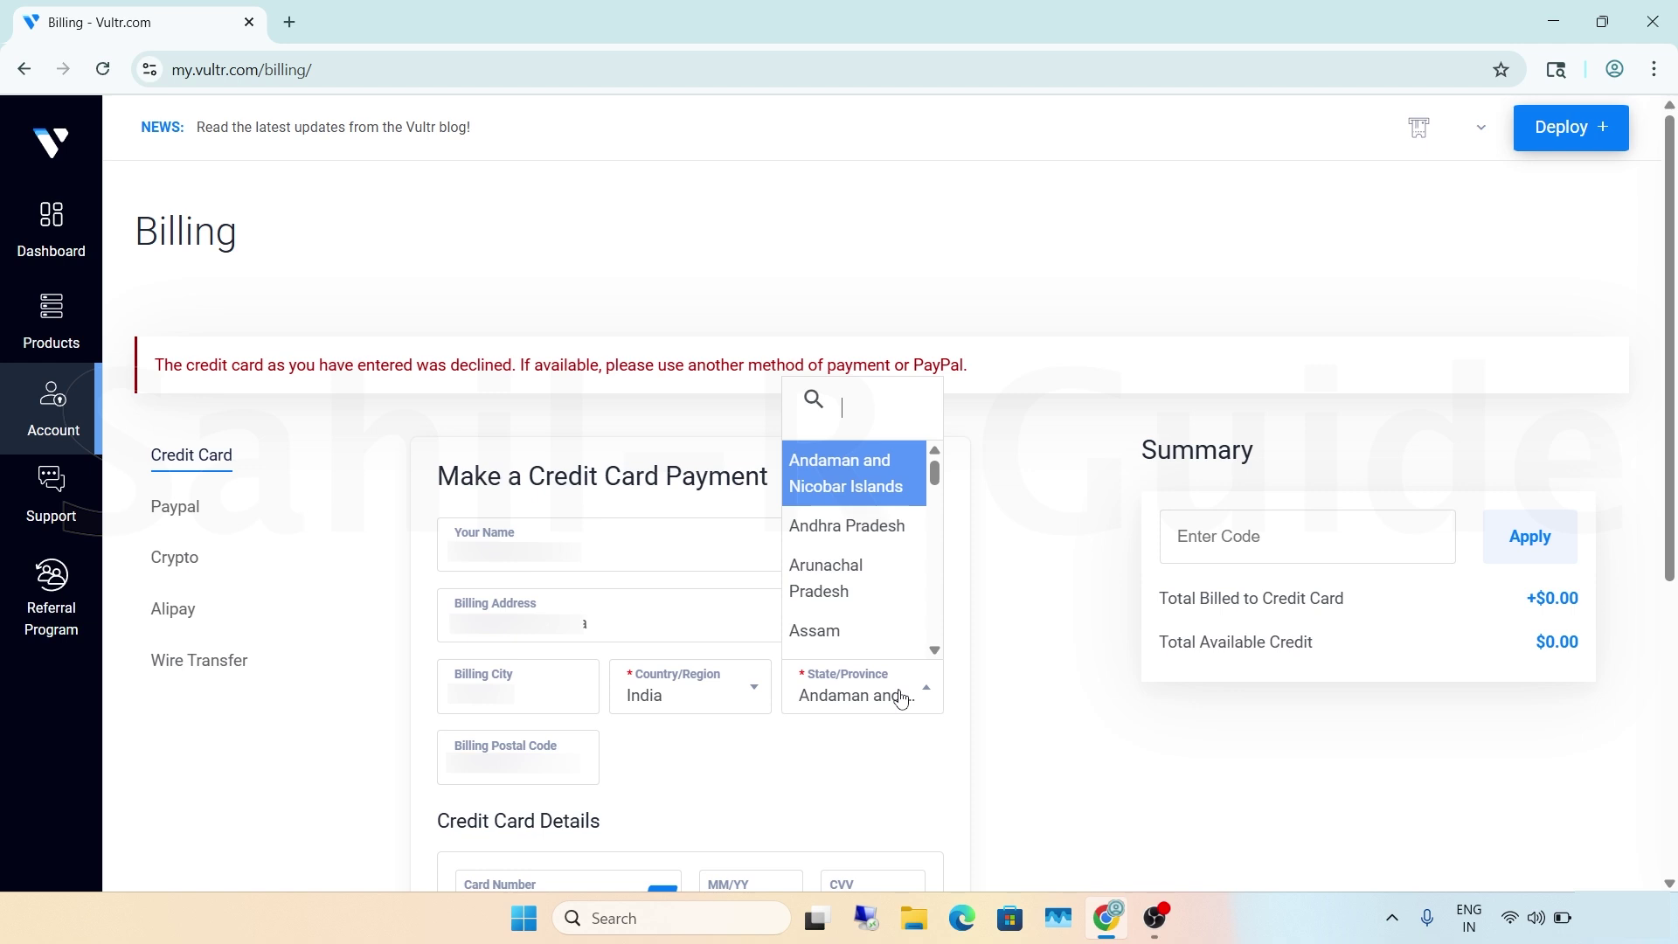
{"action": "scroll", "coordinate": [857, 594], "scroll_direction": "down", "scroll_amount": 1}
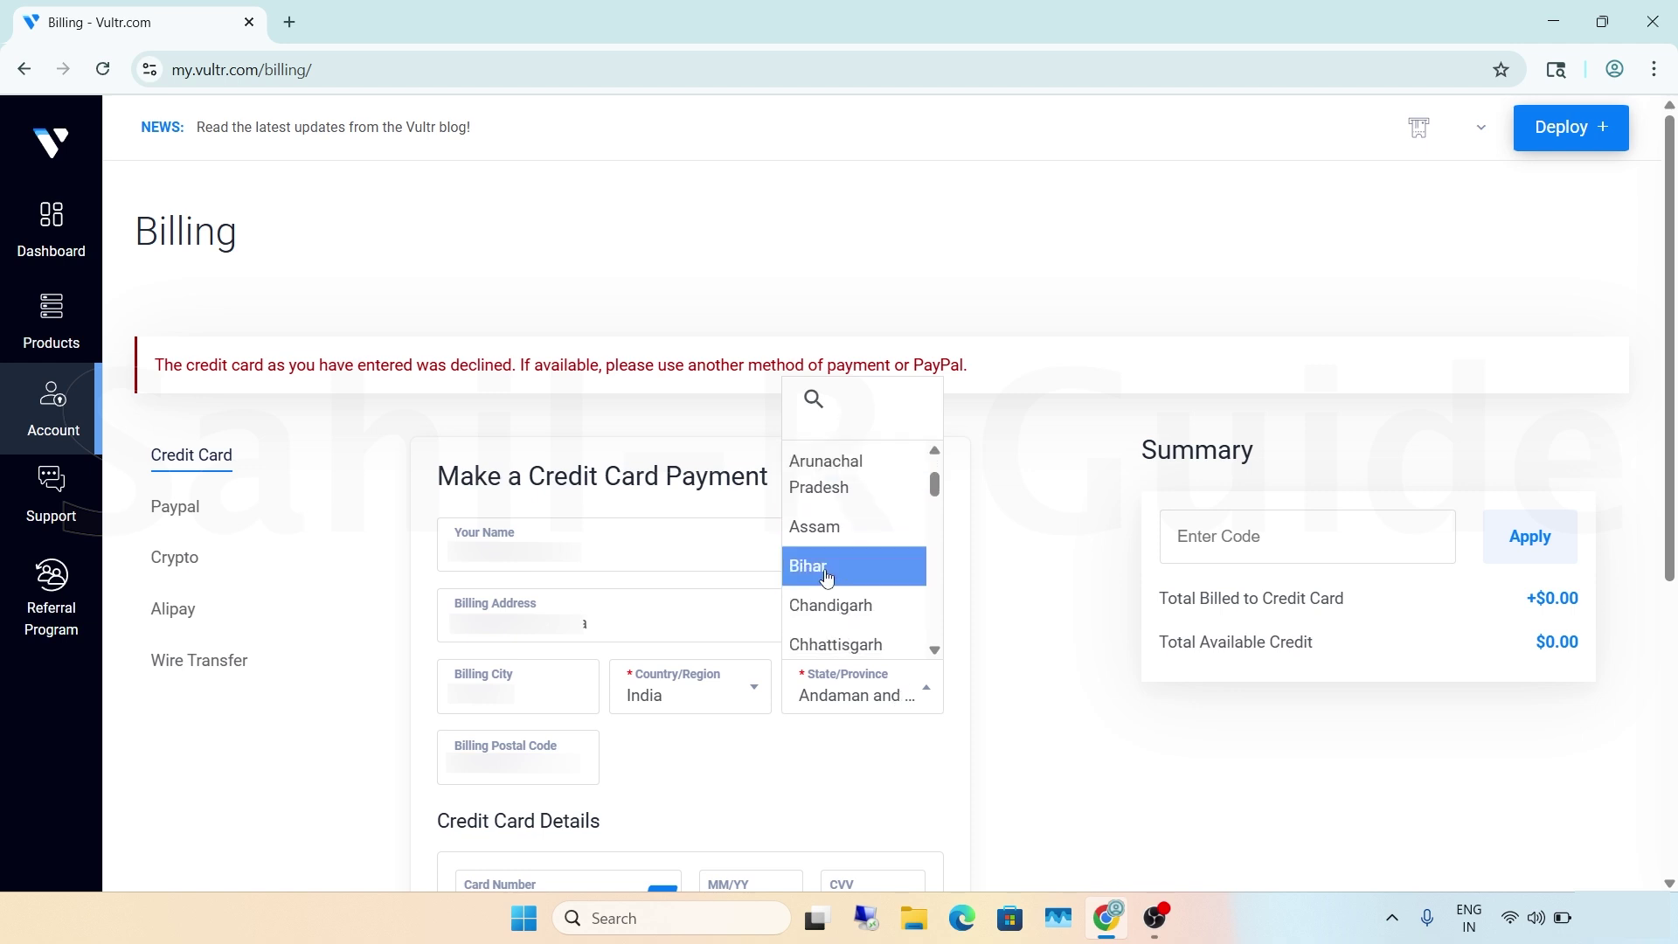
{"action": "left_click", "coordinate": [827, 572]}
{"action": "scroll", "coordinate": [1073, 677], "scroll_direction": "down", "scroll_amount": 5}
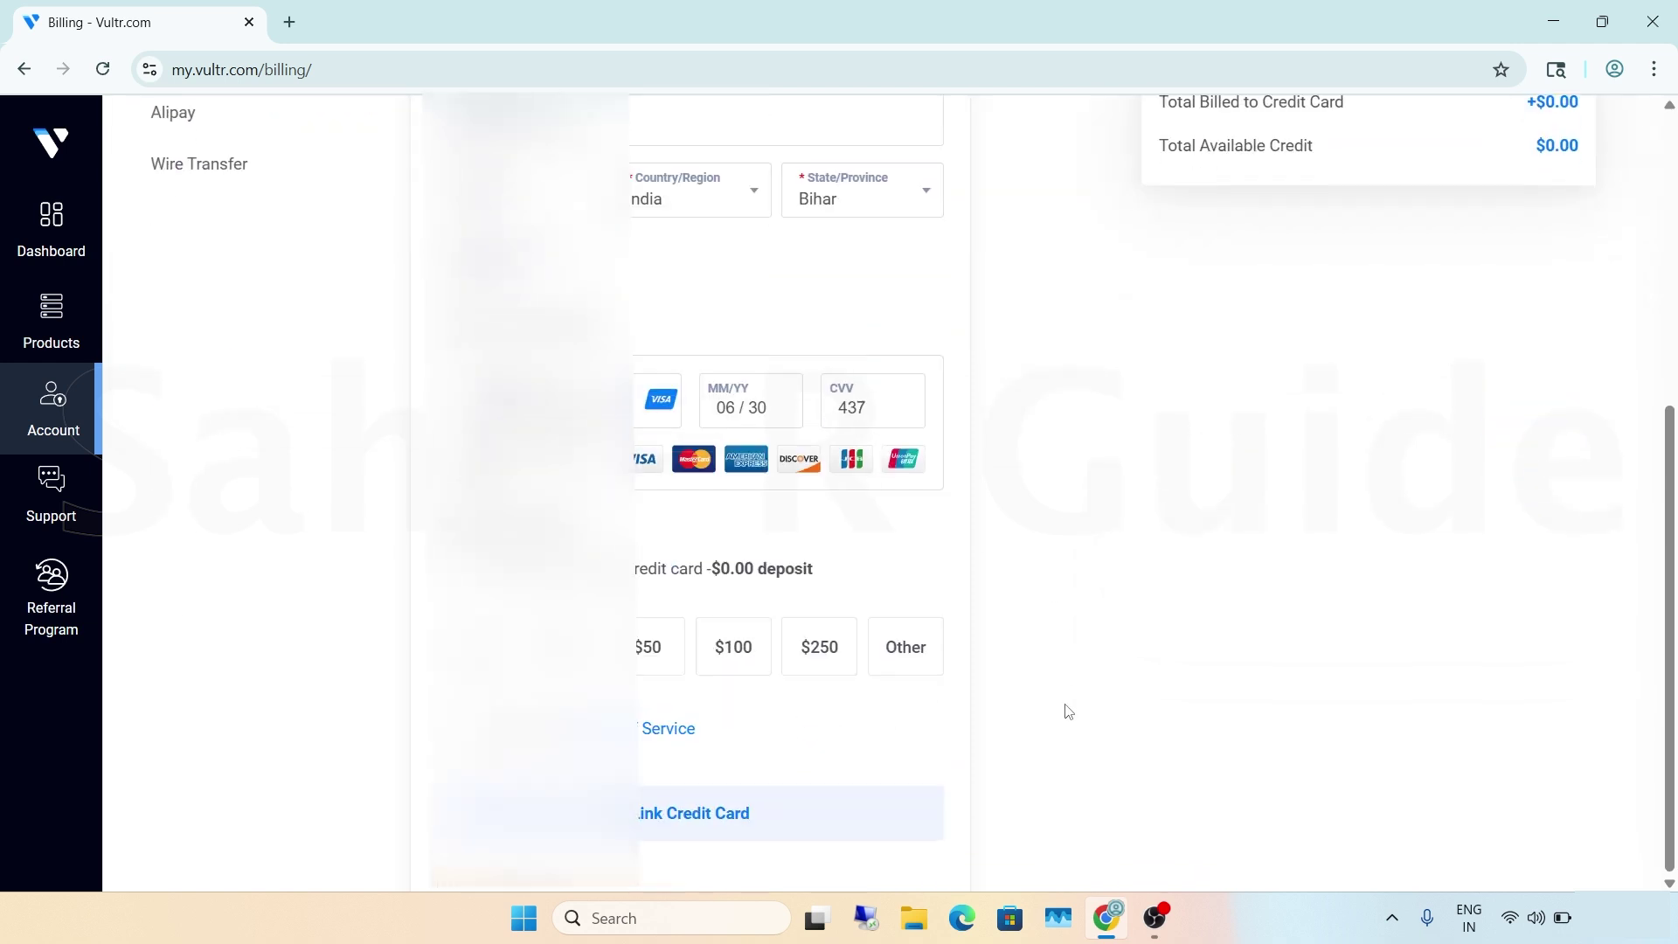
Step: Link the credit card with a custom $5 deposit, agreeing to the Terms of Service
{"action": "left_click", "coordinate": [927, 651]}
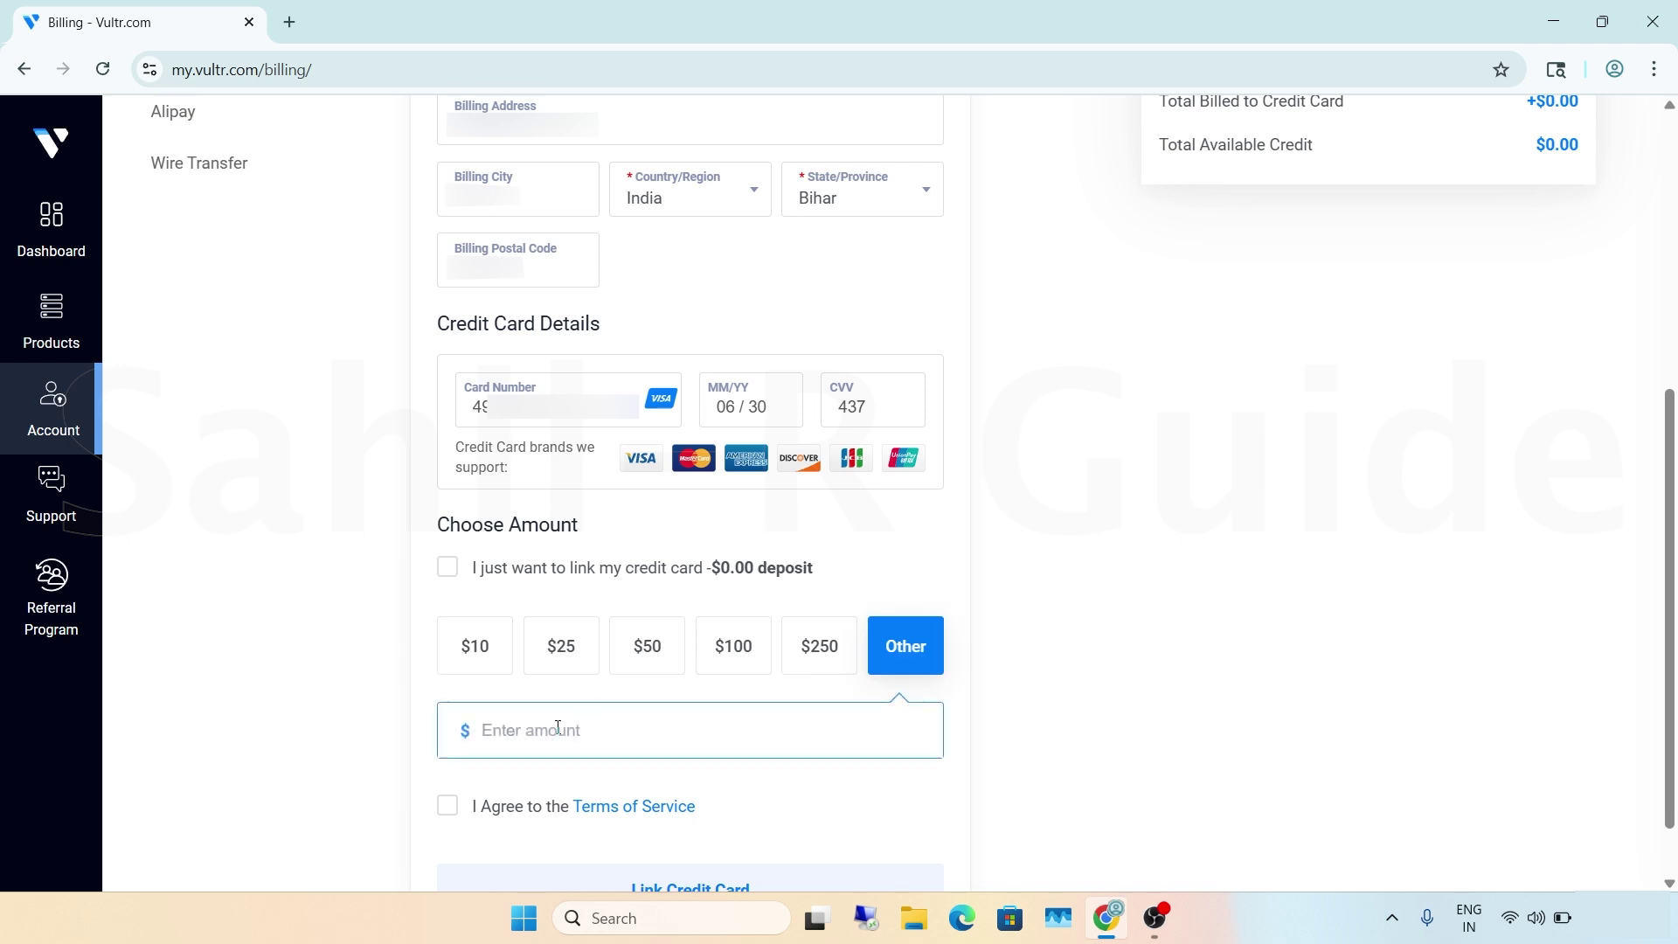
{"action": "type", "text": "5"}
{"action": "scroll", "coordinate": [557, 727], "scroll_direction": "down", "scroll_amount": 1}
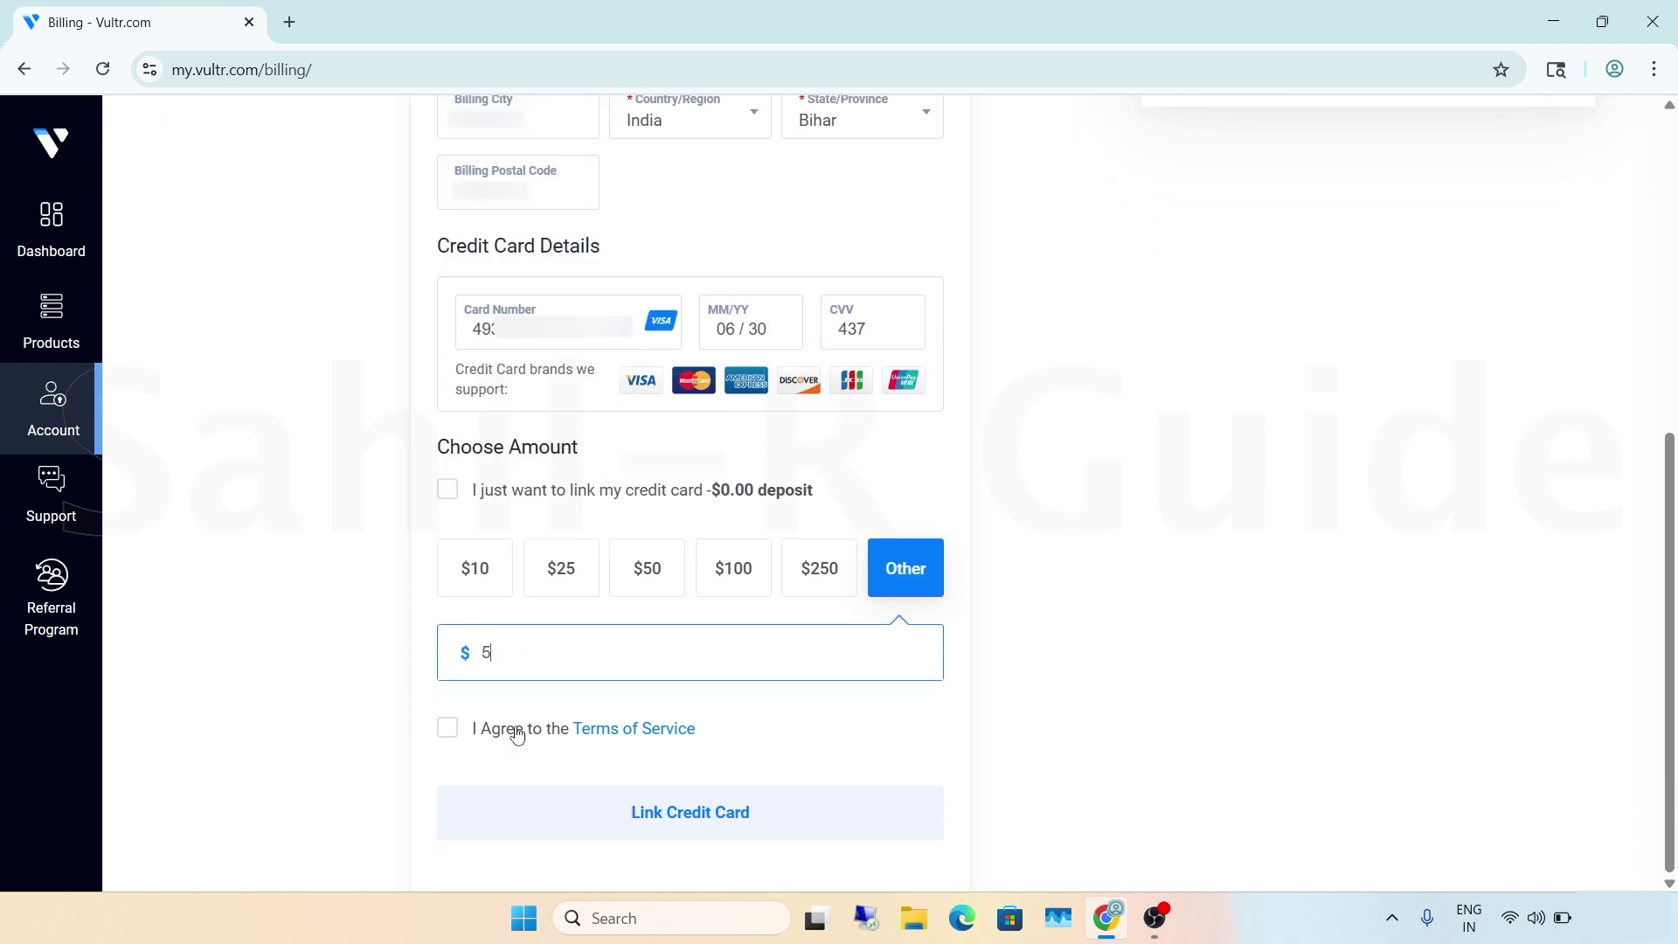
{"action": "left_click", "coordinate": [476, 730]}
{"action": "left_click", "coordinate": [799, 816]}
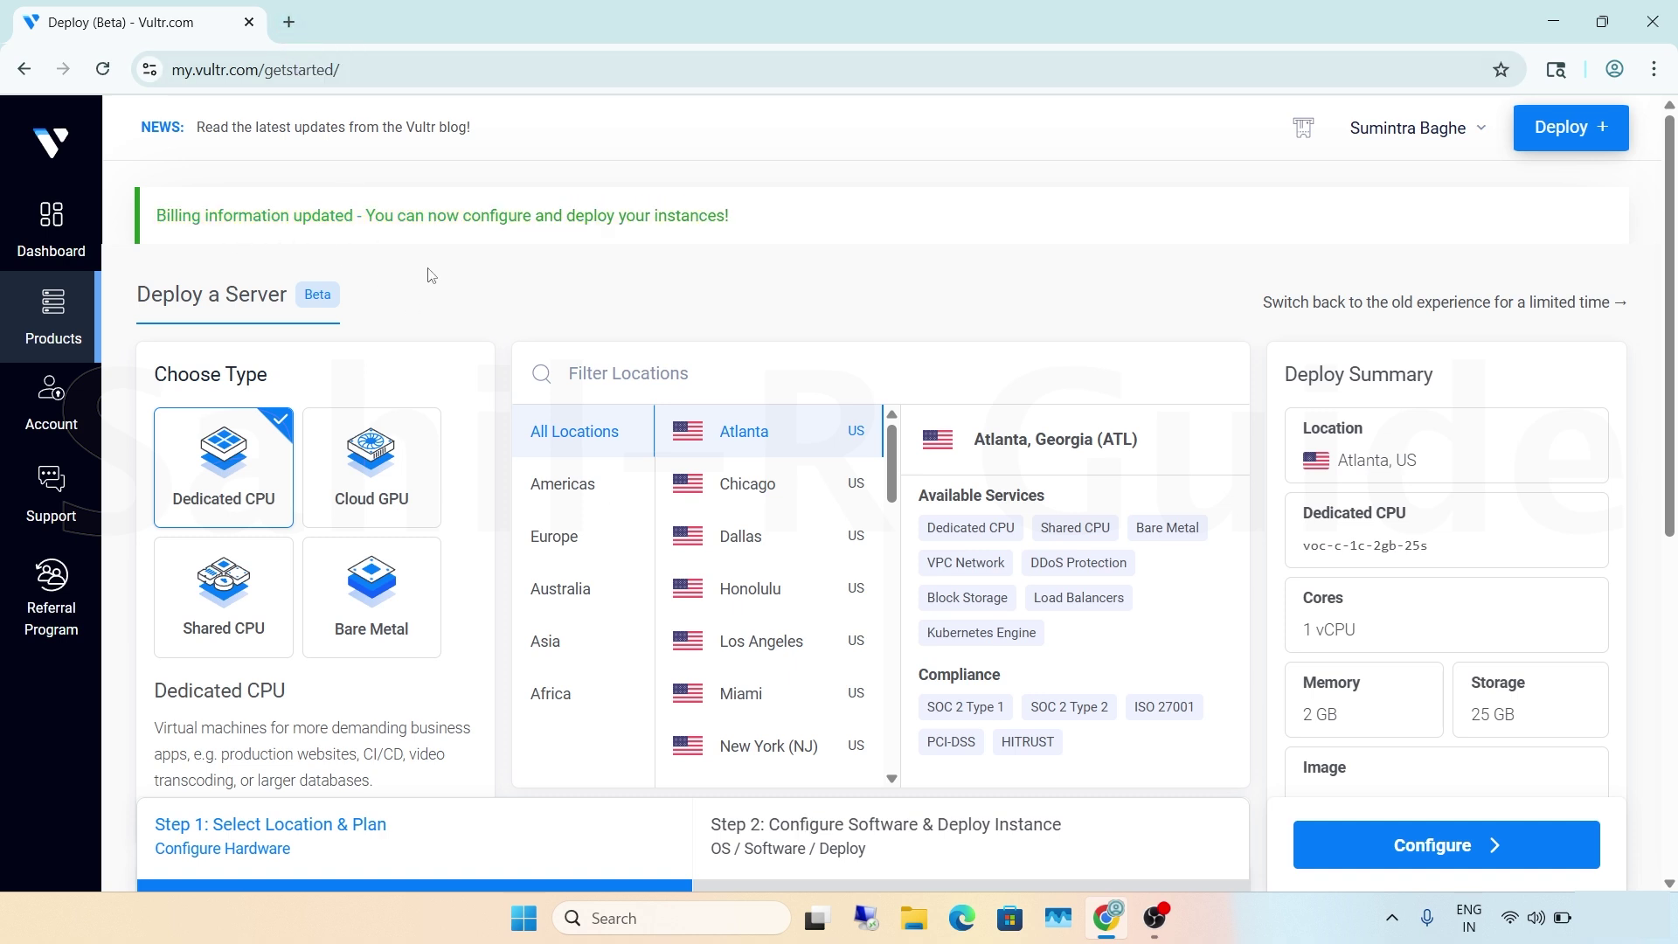
Step: Search Google for "vultr promo code" in a new browser tab
{"action": "left_click", "coordinate": [289, 24]}
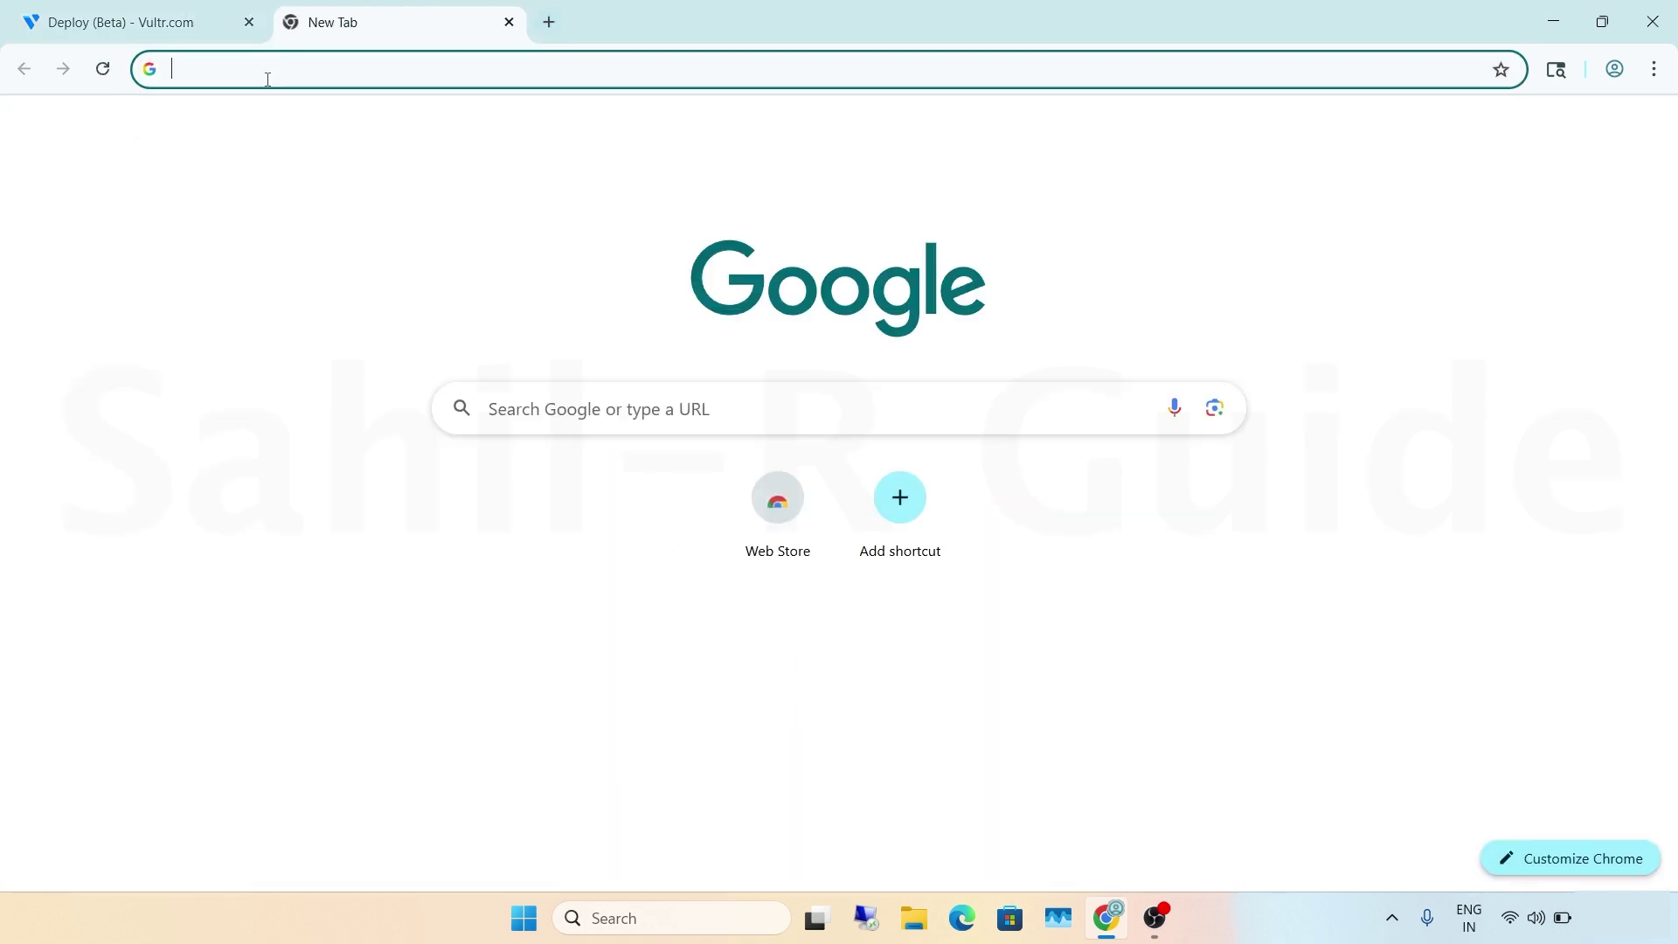
{"action": "left_click", "coordinate": [271, 72]}
{"action": "type", "text": "vultr"}
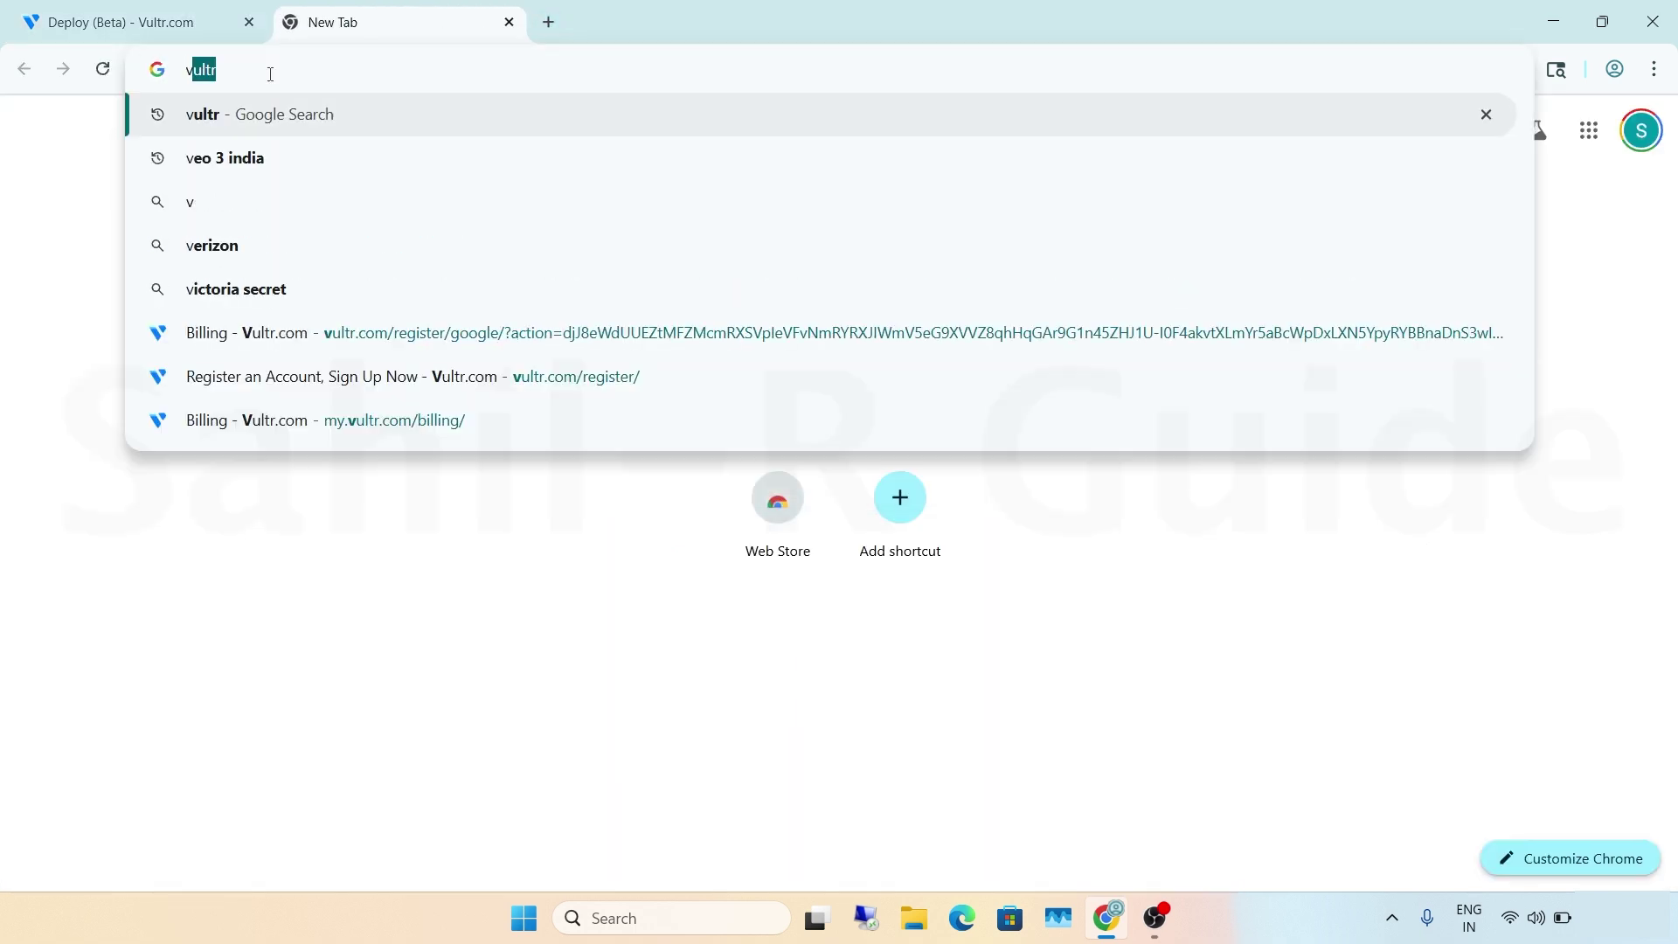
{"action": "left_click", "coordinate": [258, 200]}
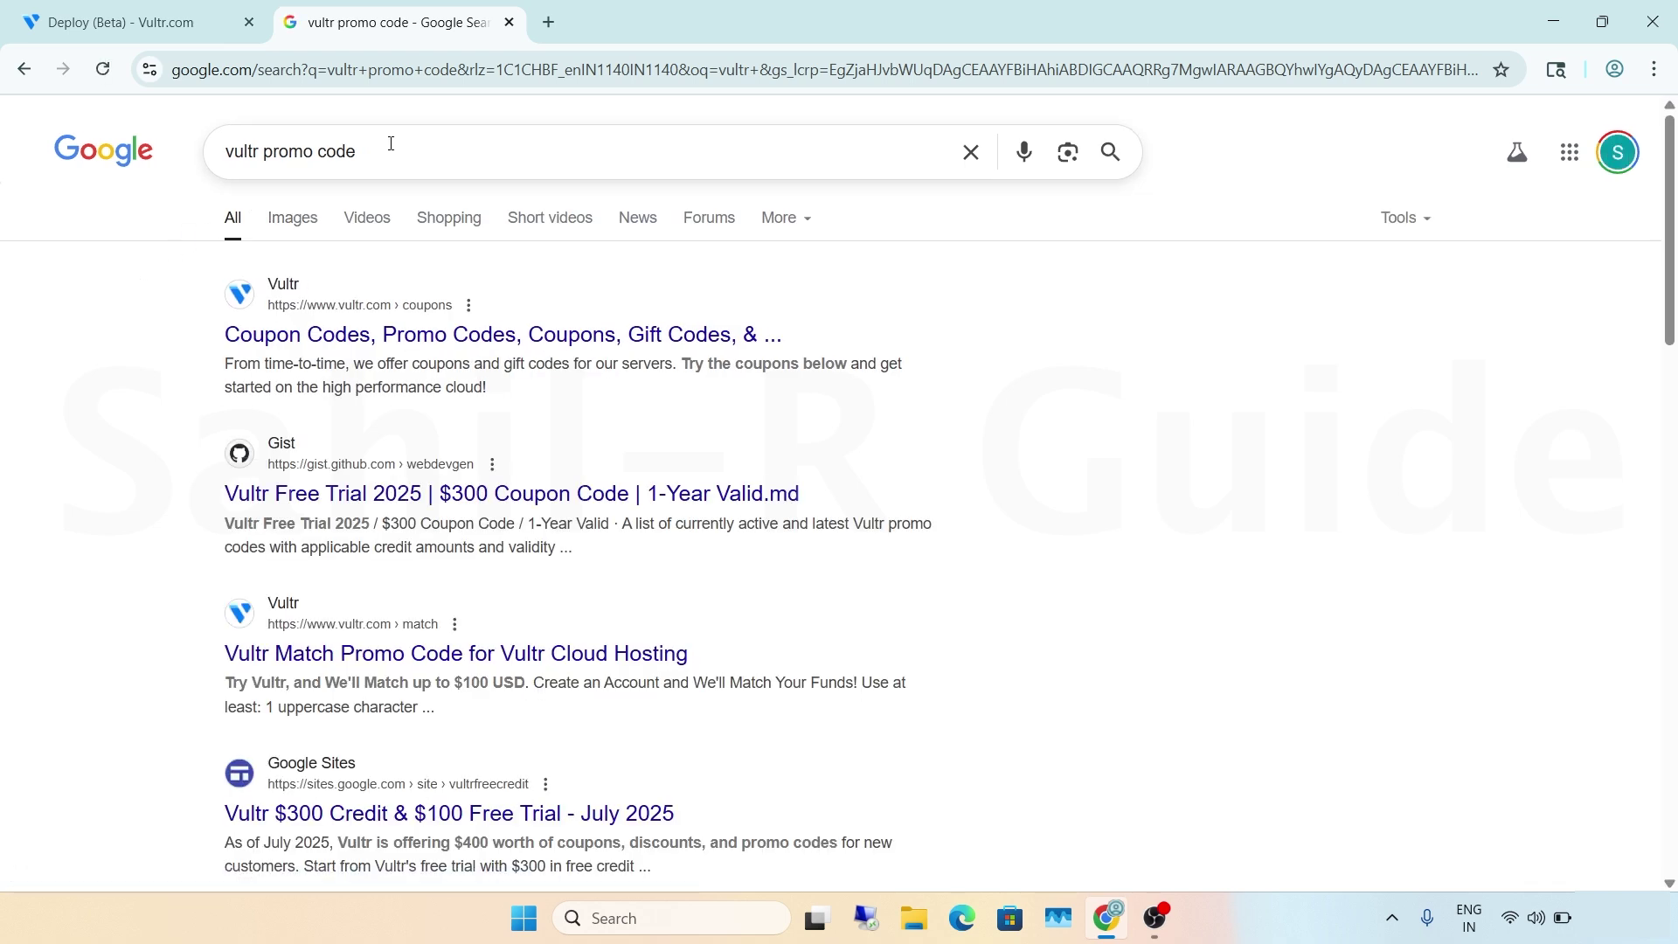
Step: Open Vultr's official coupon codes page from the search results and copy the $300 free credit code FLY300VULTR
{"action": "left_click", "coordinate": [341, 345]}
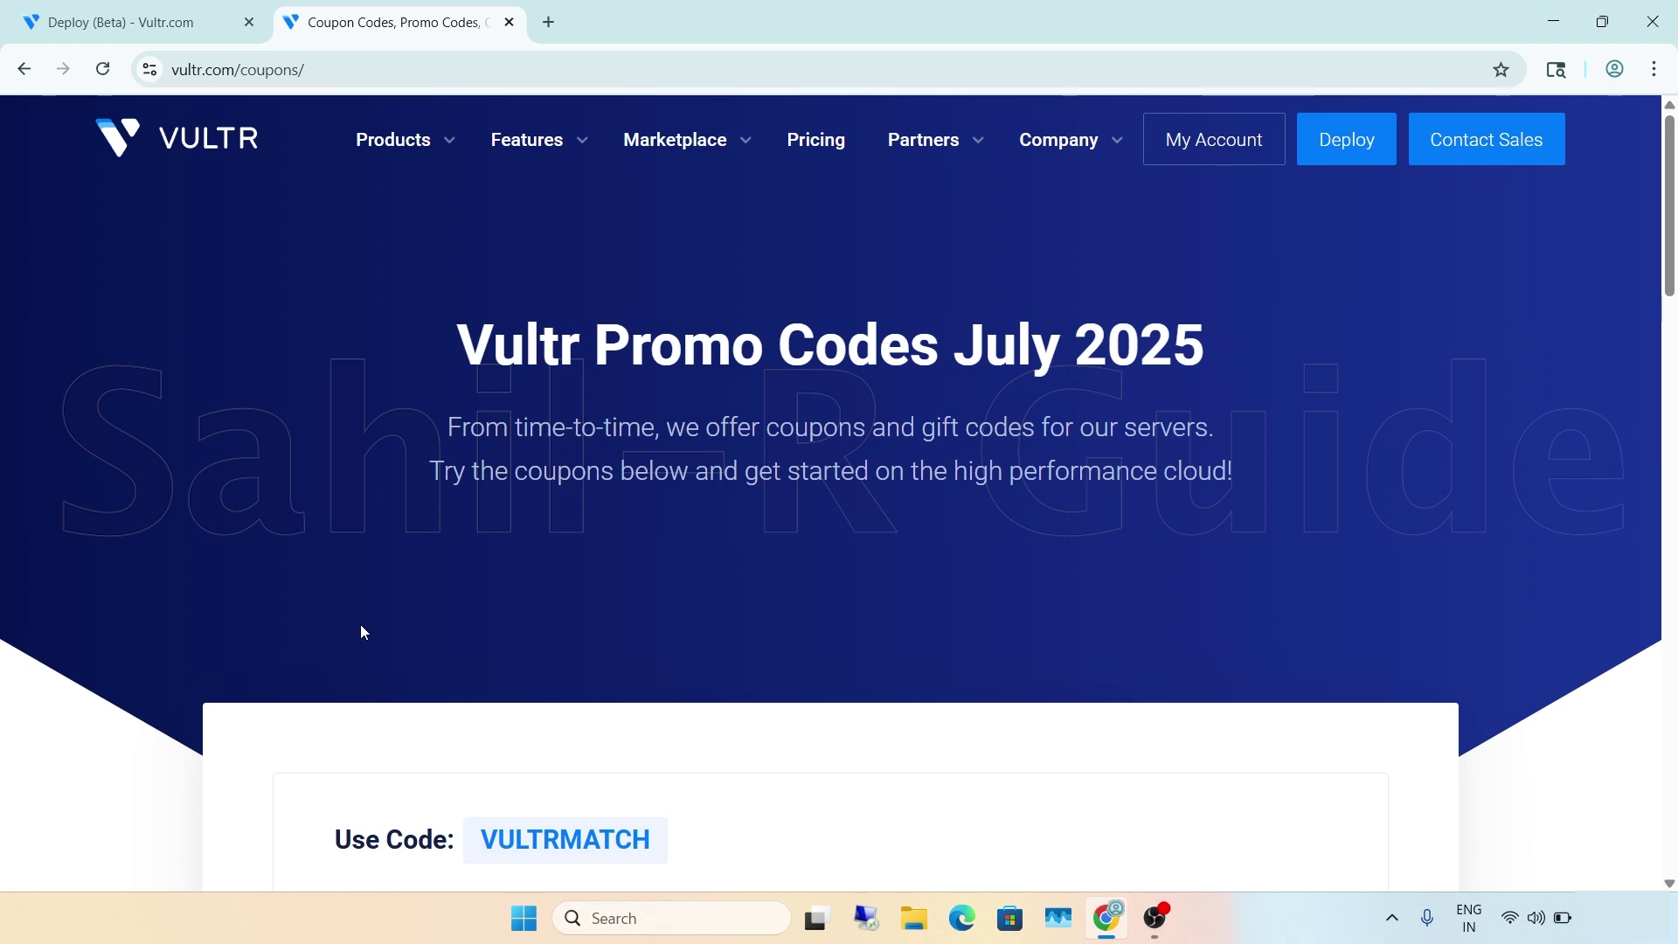
{"action": "scroll", "coordinate": [360, 626], "scroll_direction": "down", "scroll_amount": 4}
{"action": "scroll", "coordinate": [363, 631], "scroll_direction": "down", "scroll_amount": 6}
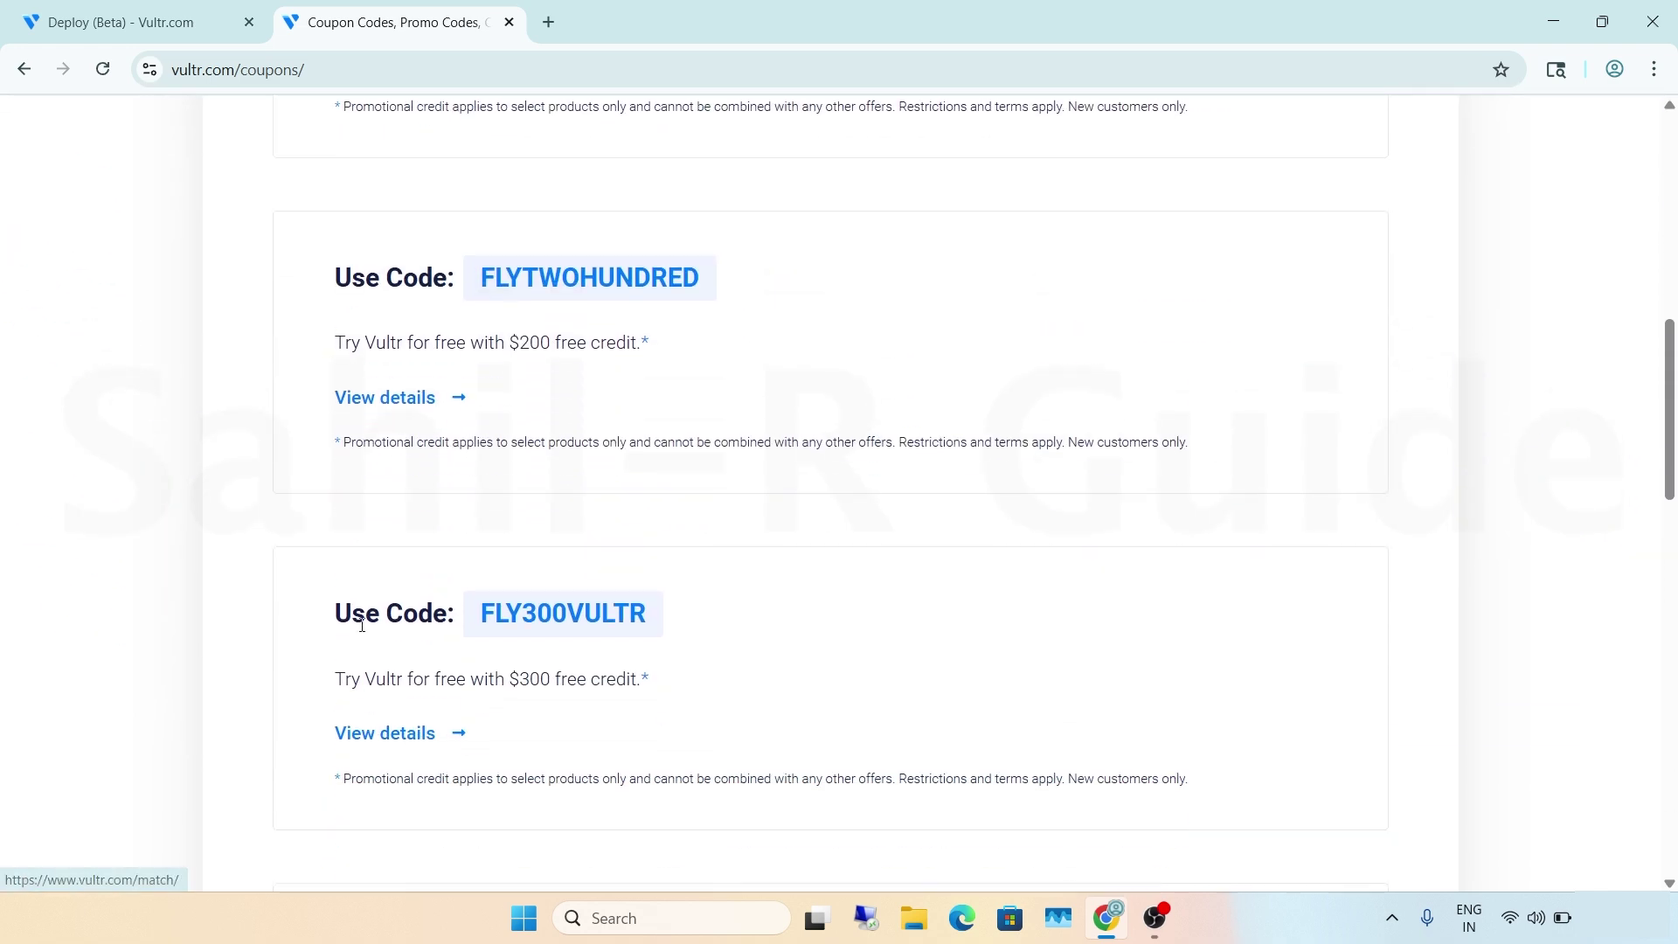
{"action": "left_click", "coordinate": [577, 617]}
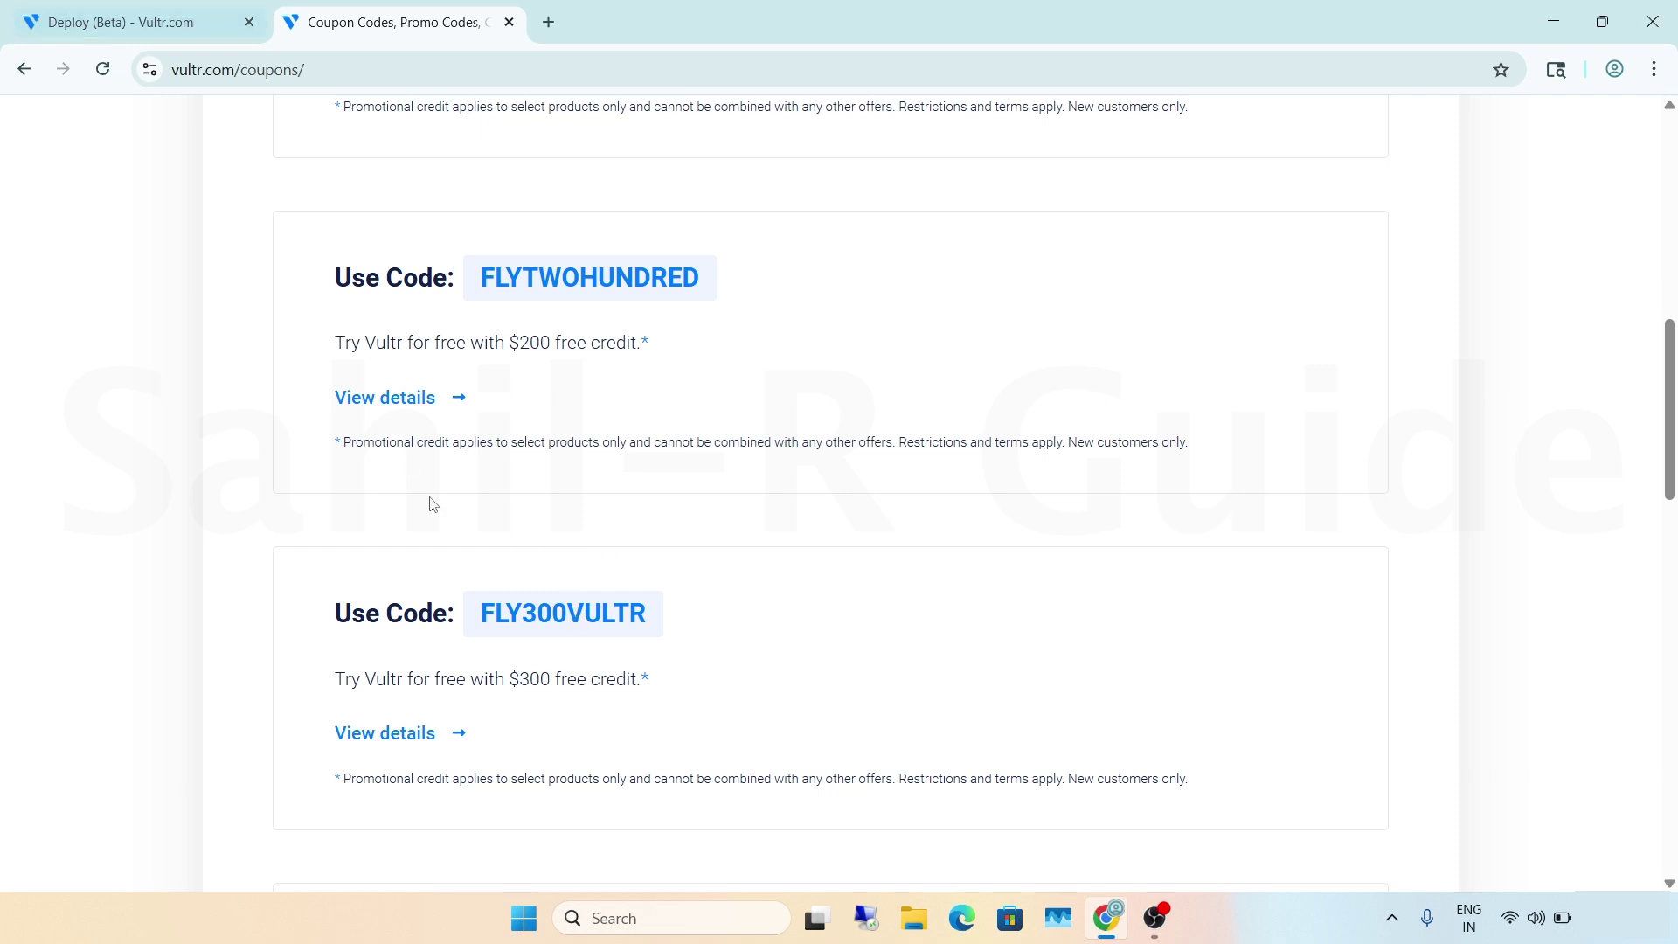
Step: Return to the Vultr account's payment page and apply the gift code FLY300VULTR
{"action": "left_click", "coordinate": [15, 11]}
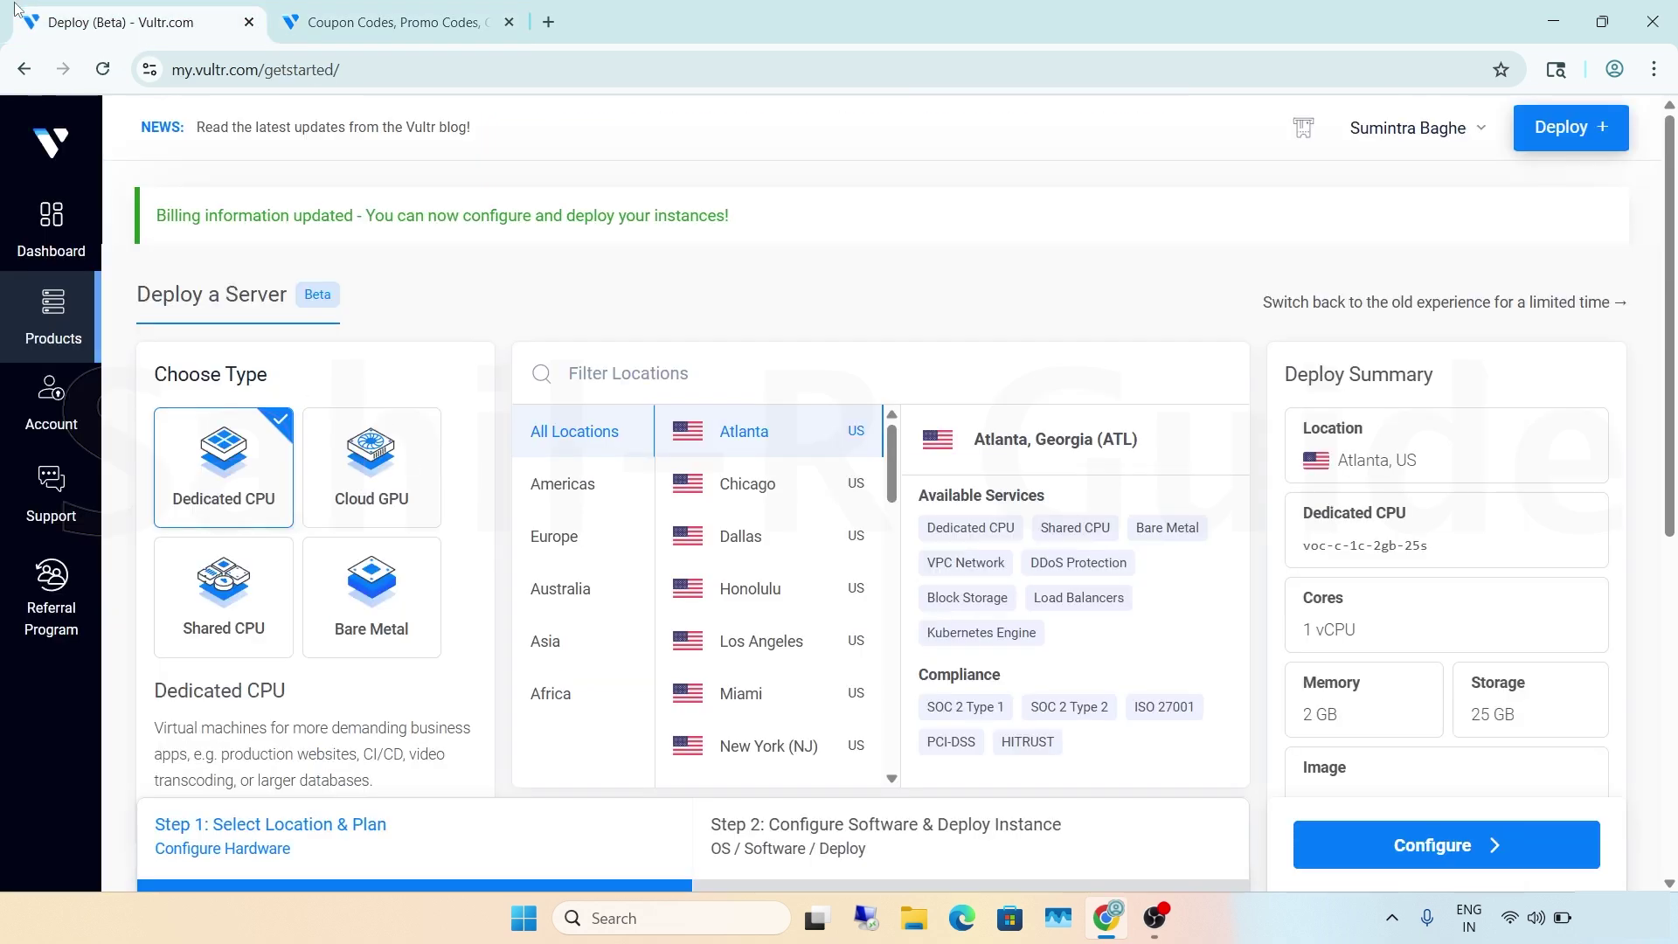
{"action": "left_click", "coordinate": [40, 395]}
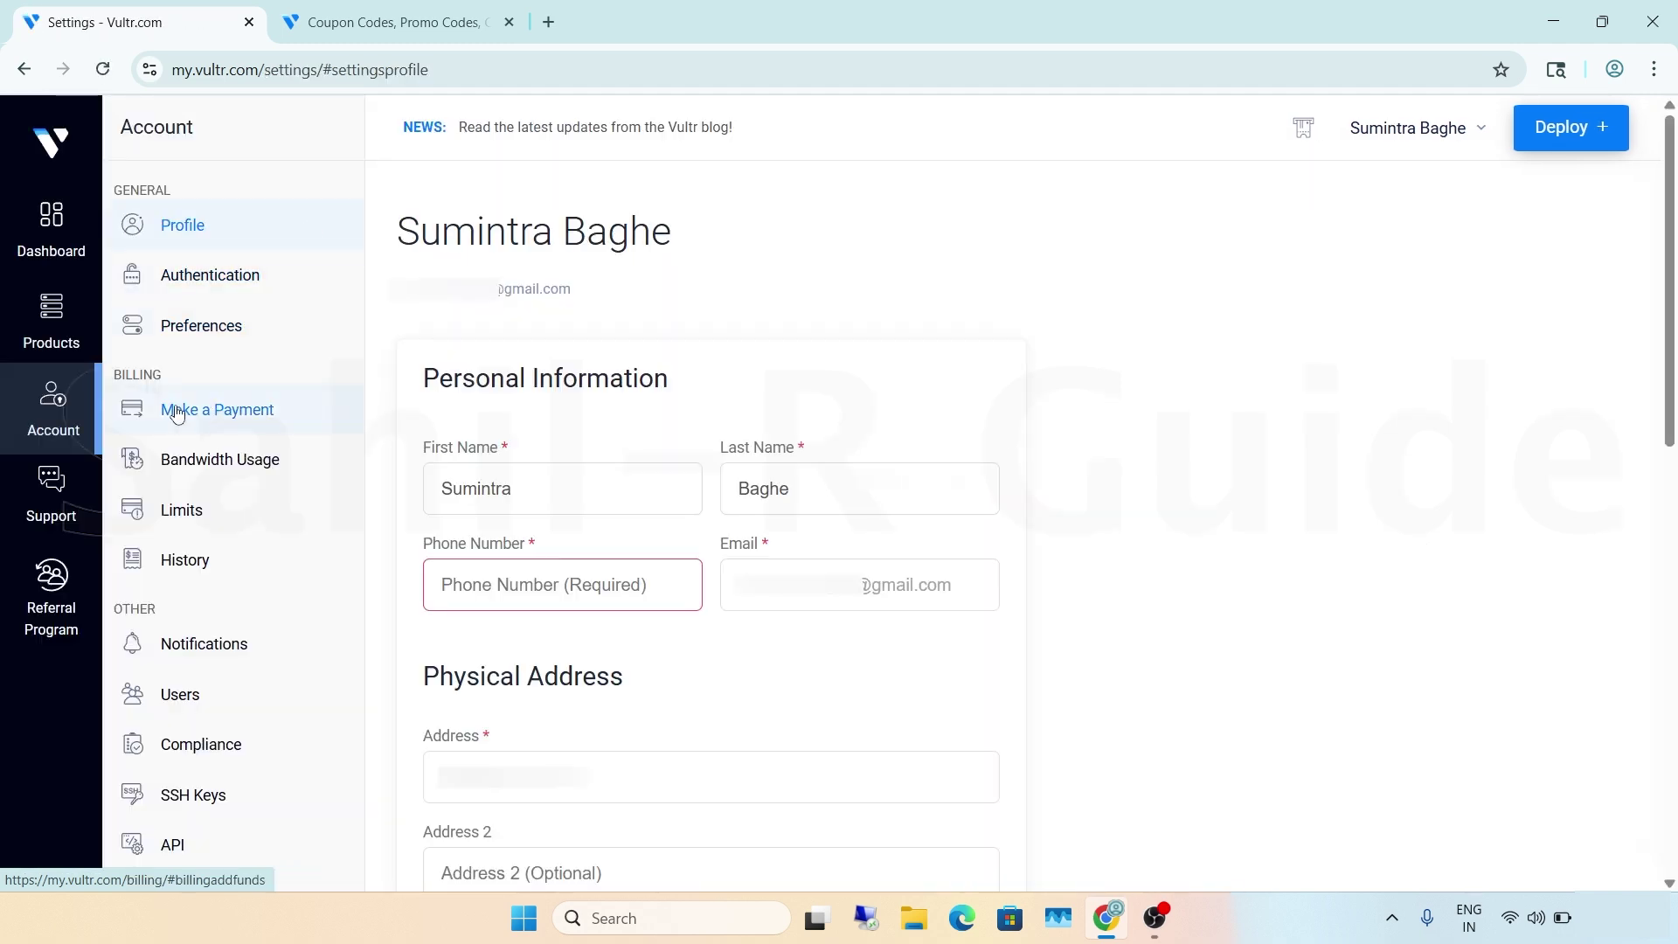
{"action": "left_click", "coordinate": [277, 420]}
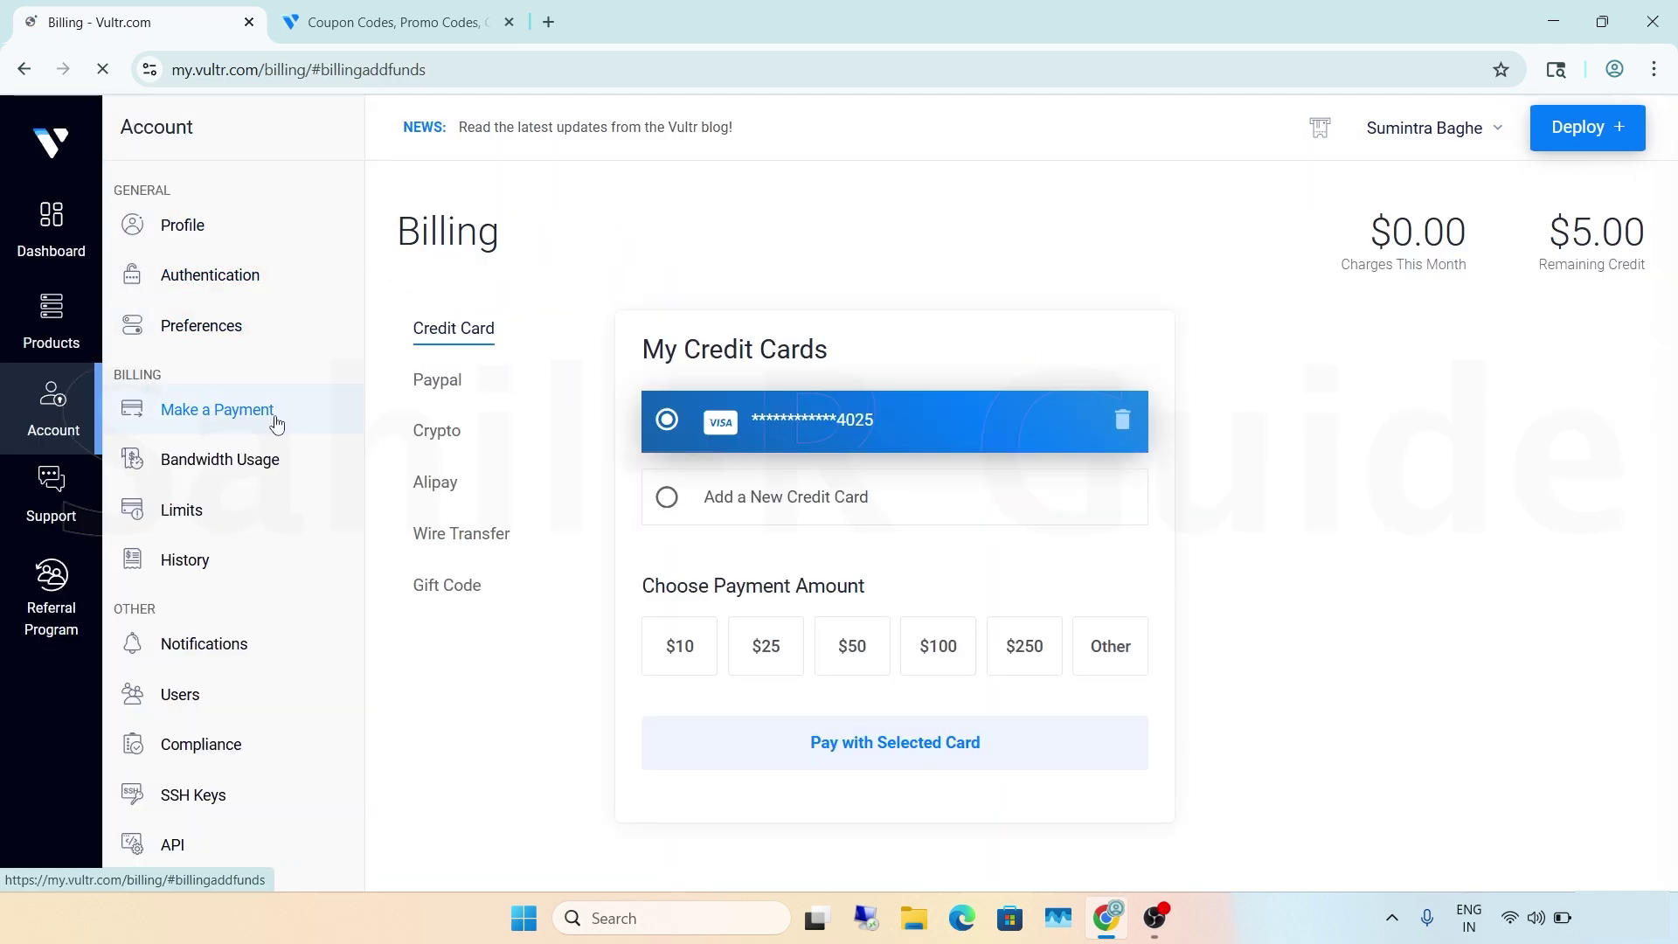
{"action": "left_click", "coordinate": [433, 584]}
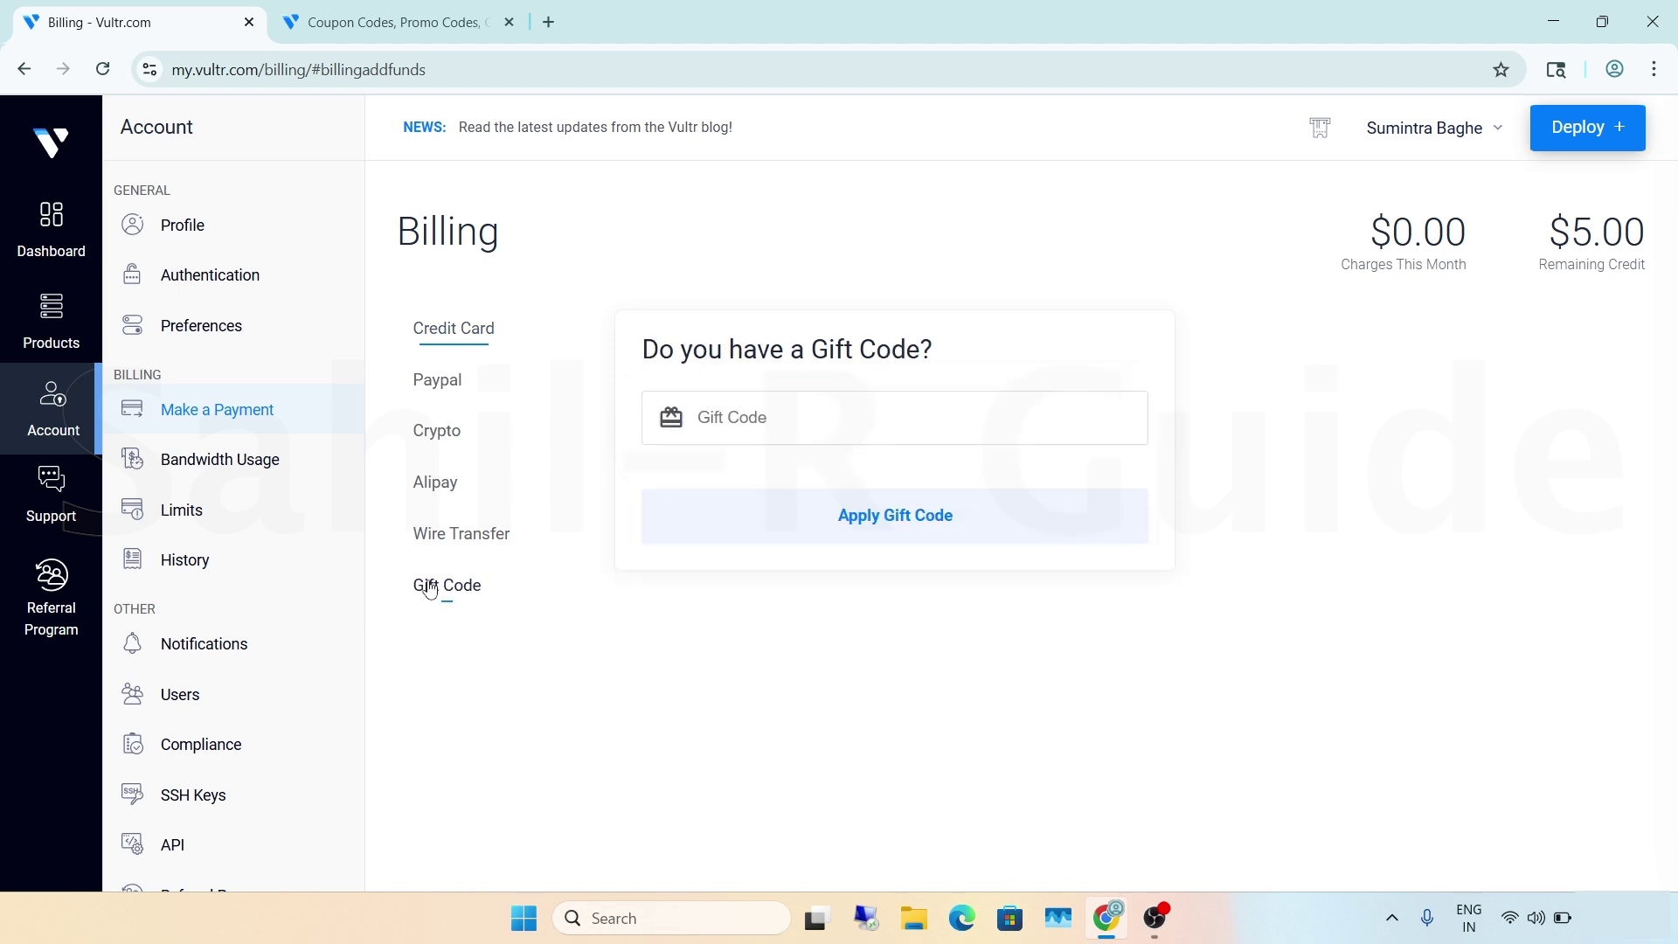
{"action": "left_click", "coordinate": [730, 417]}
{"action": "type", "text": "FLY300VULTR"}
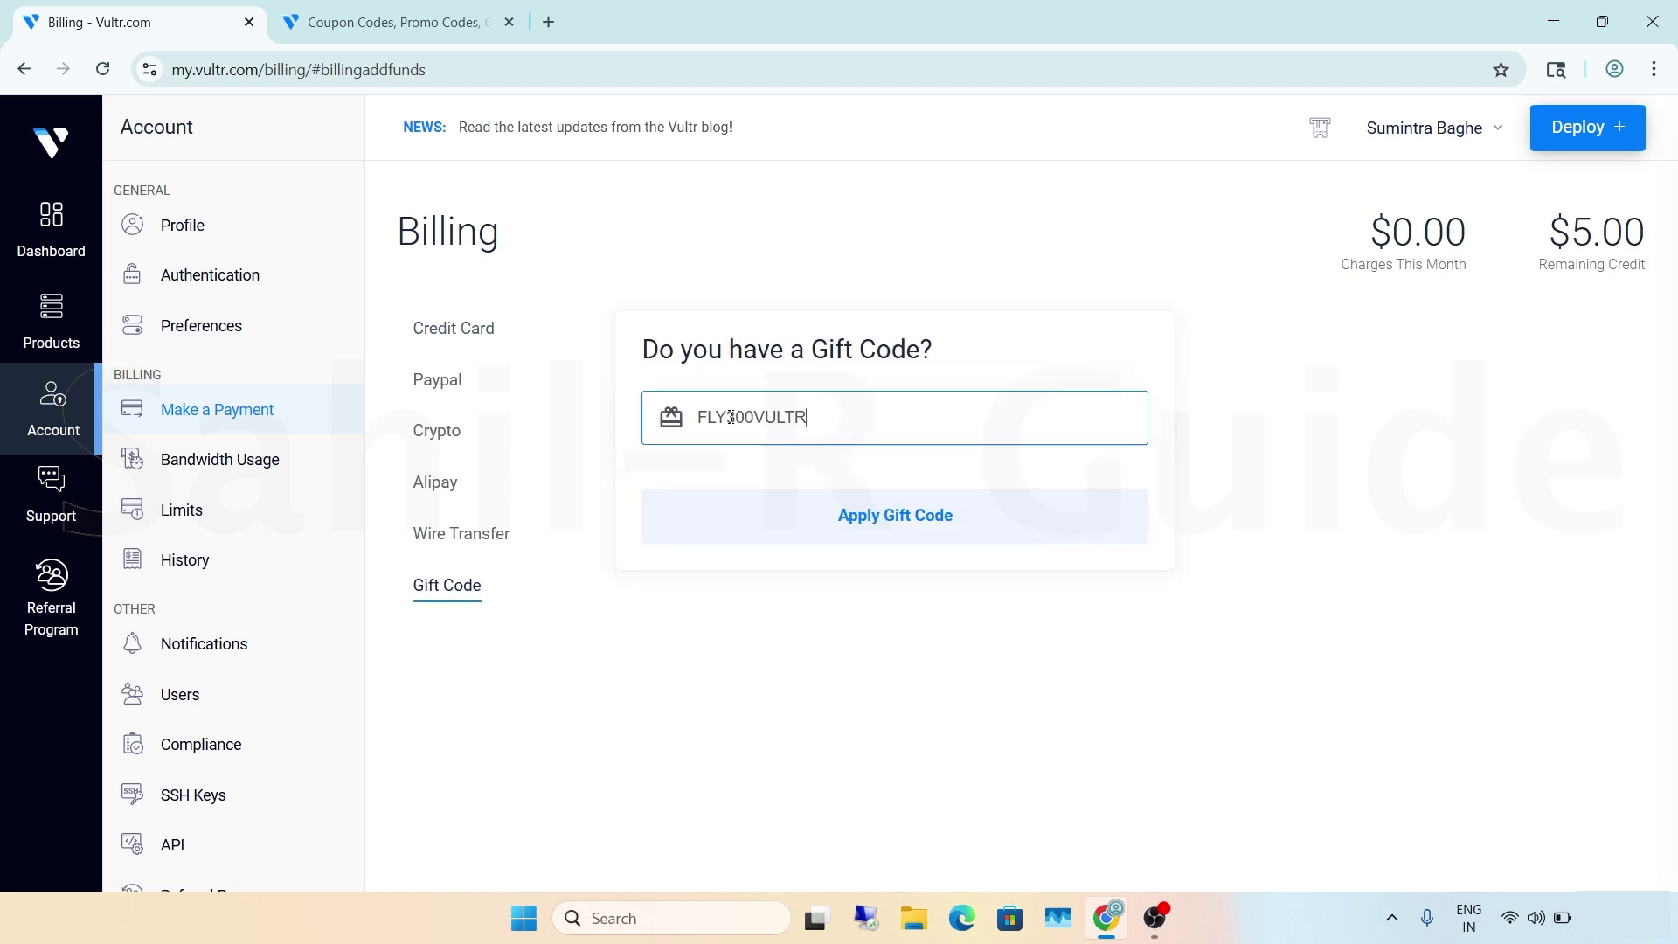
{"action": "left_click", "coordinate": [786, 516]}
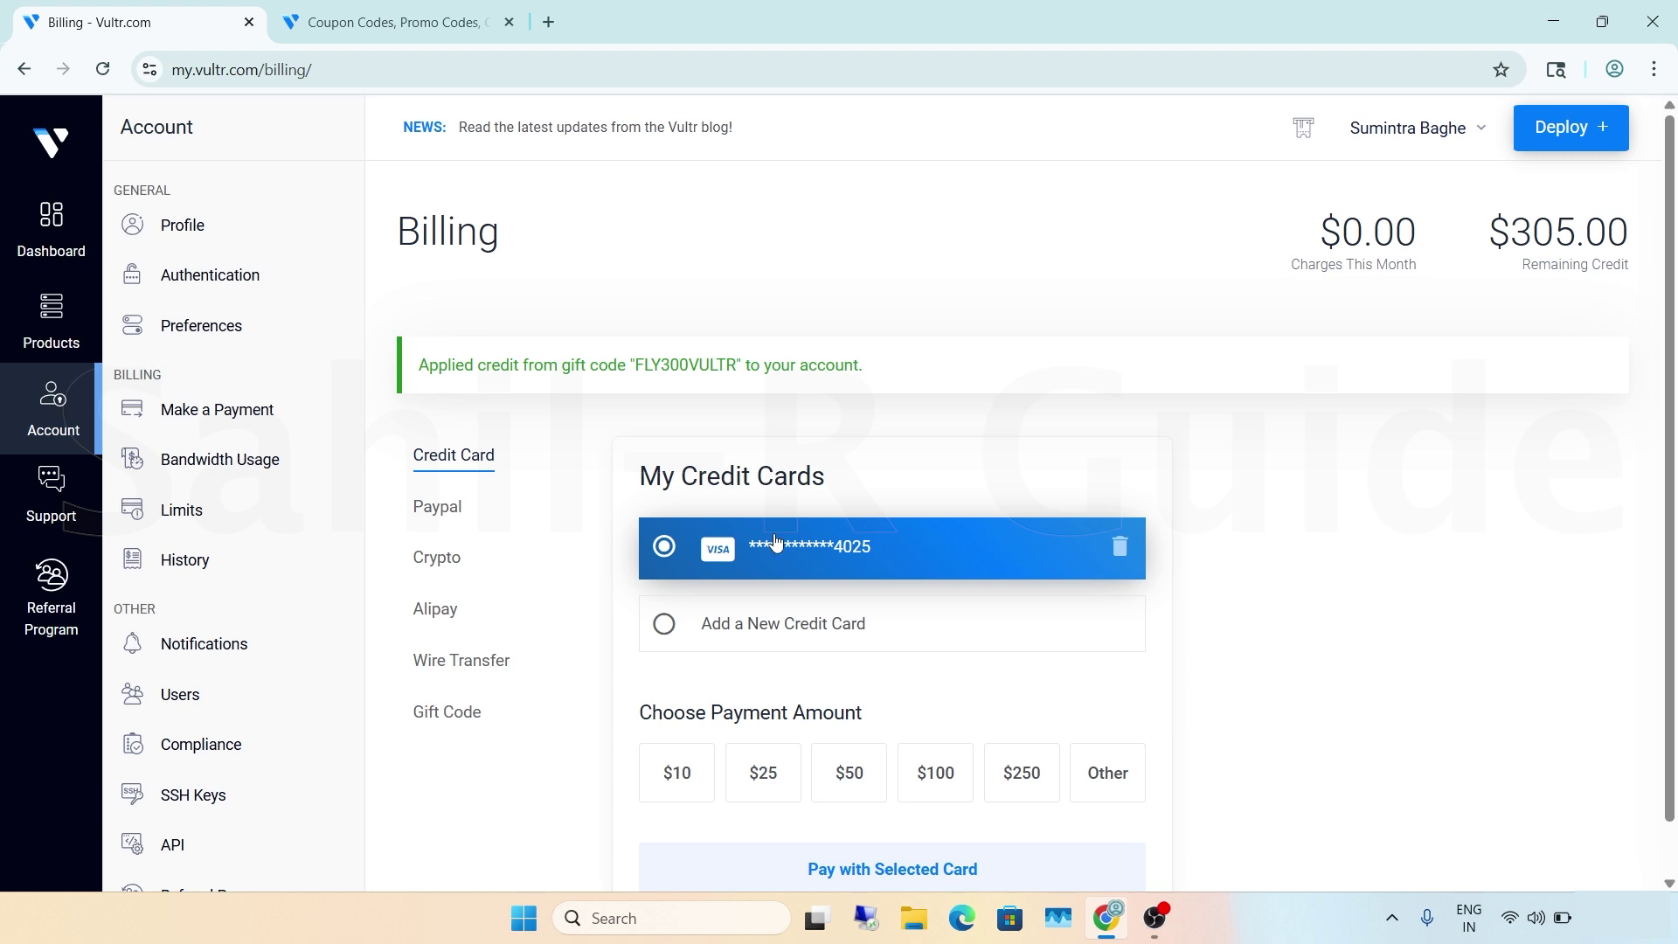
Step: Check the account's billing limits and start deploying a new compute server
{"action": "left_click", "coordinate": [239, 527]}
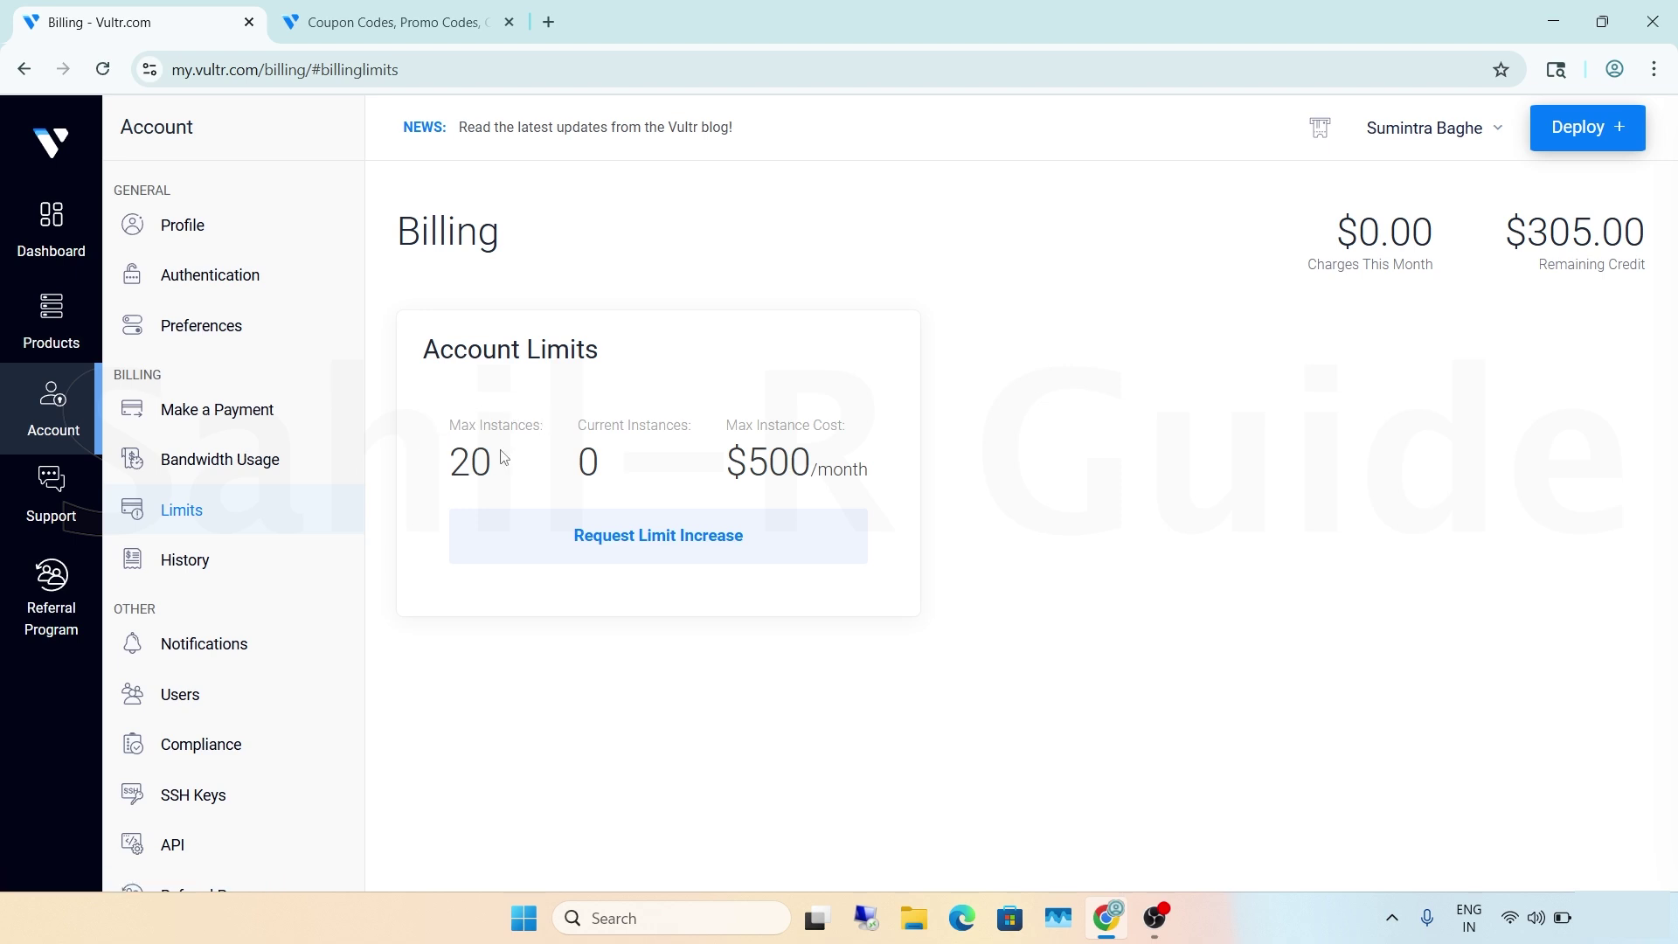
{"action": "left_click", "coordinate": [45, 154]}
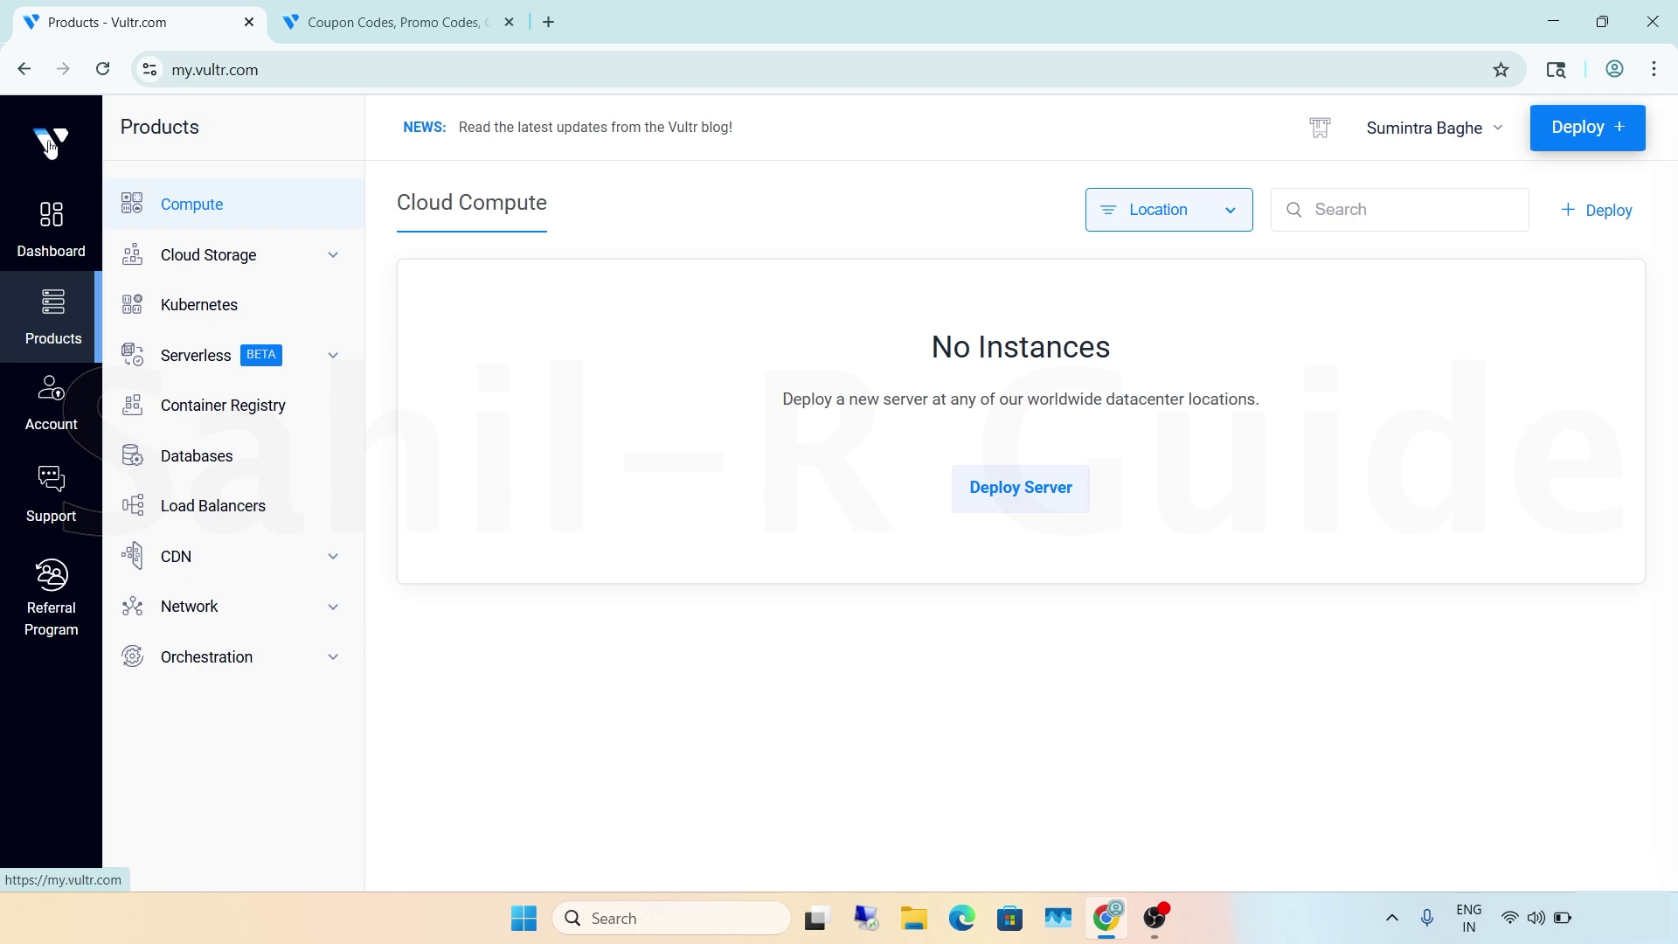
{"action": "left_click", "coordinate": [974, 494]}
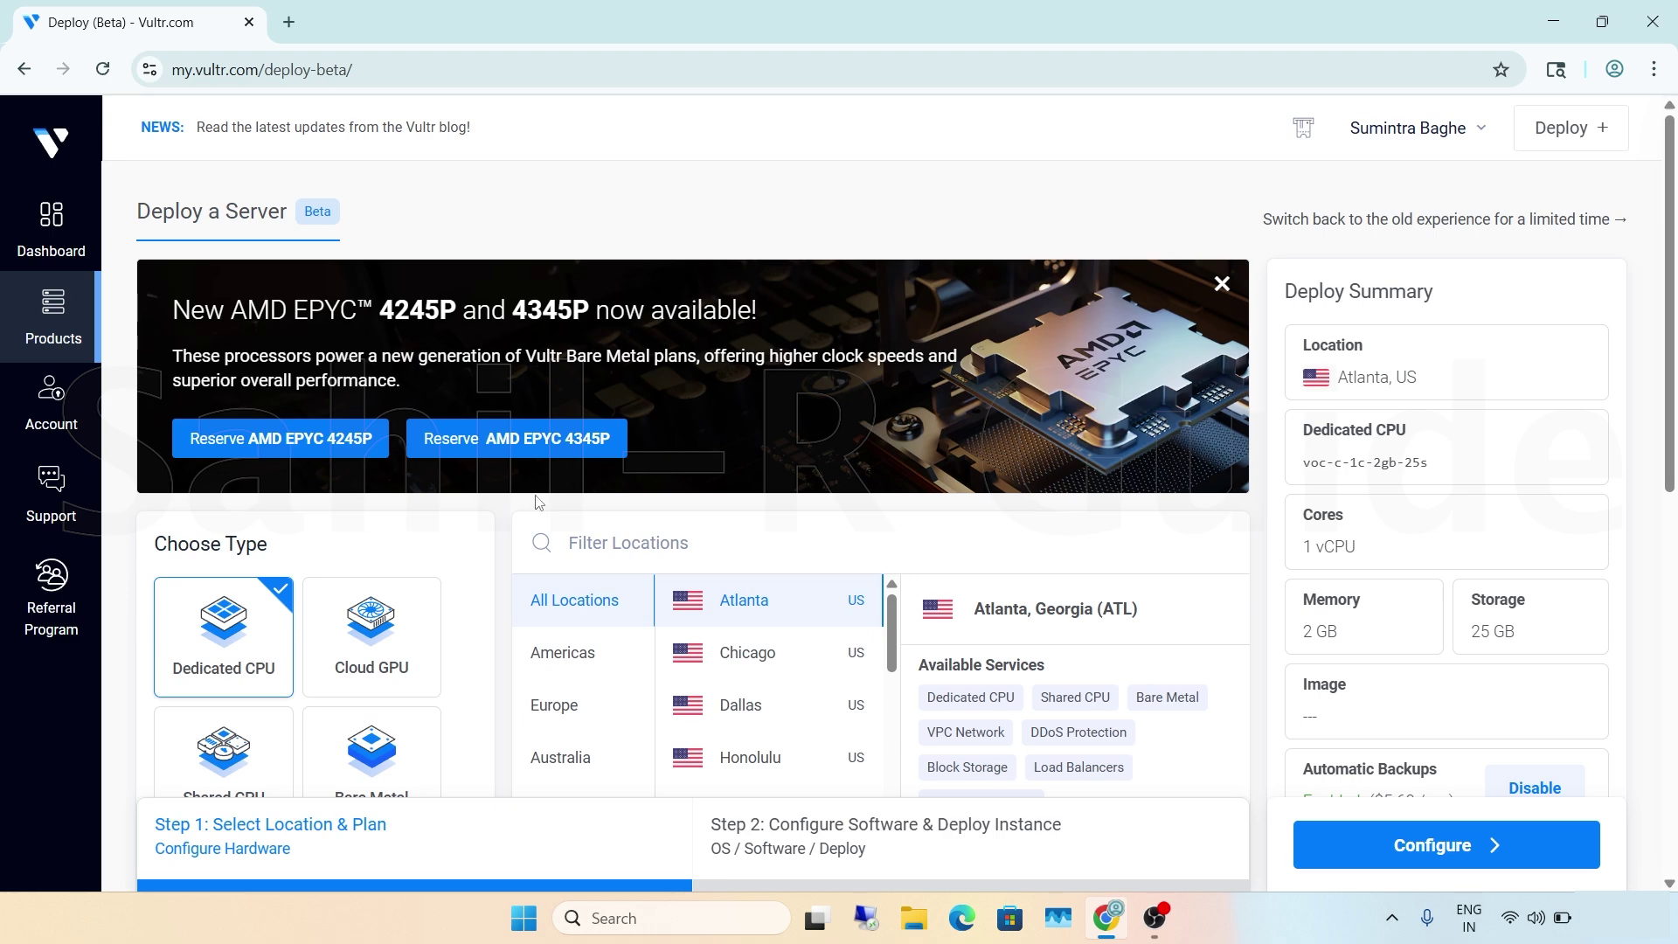
Step: Look through the beta deployment options and switch back to the old deploy experience
{"action": "scroll", "coordinate": [494, 514], "scroll_direction": "down", "scroll_amount": 8}
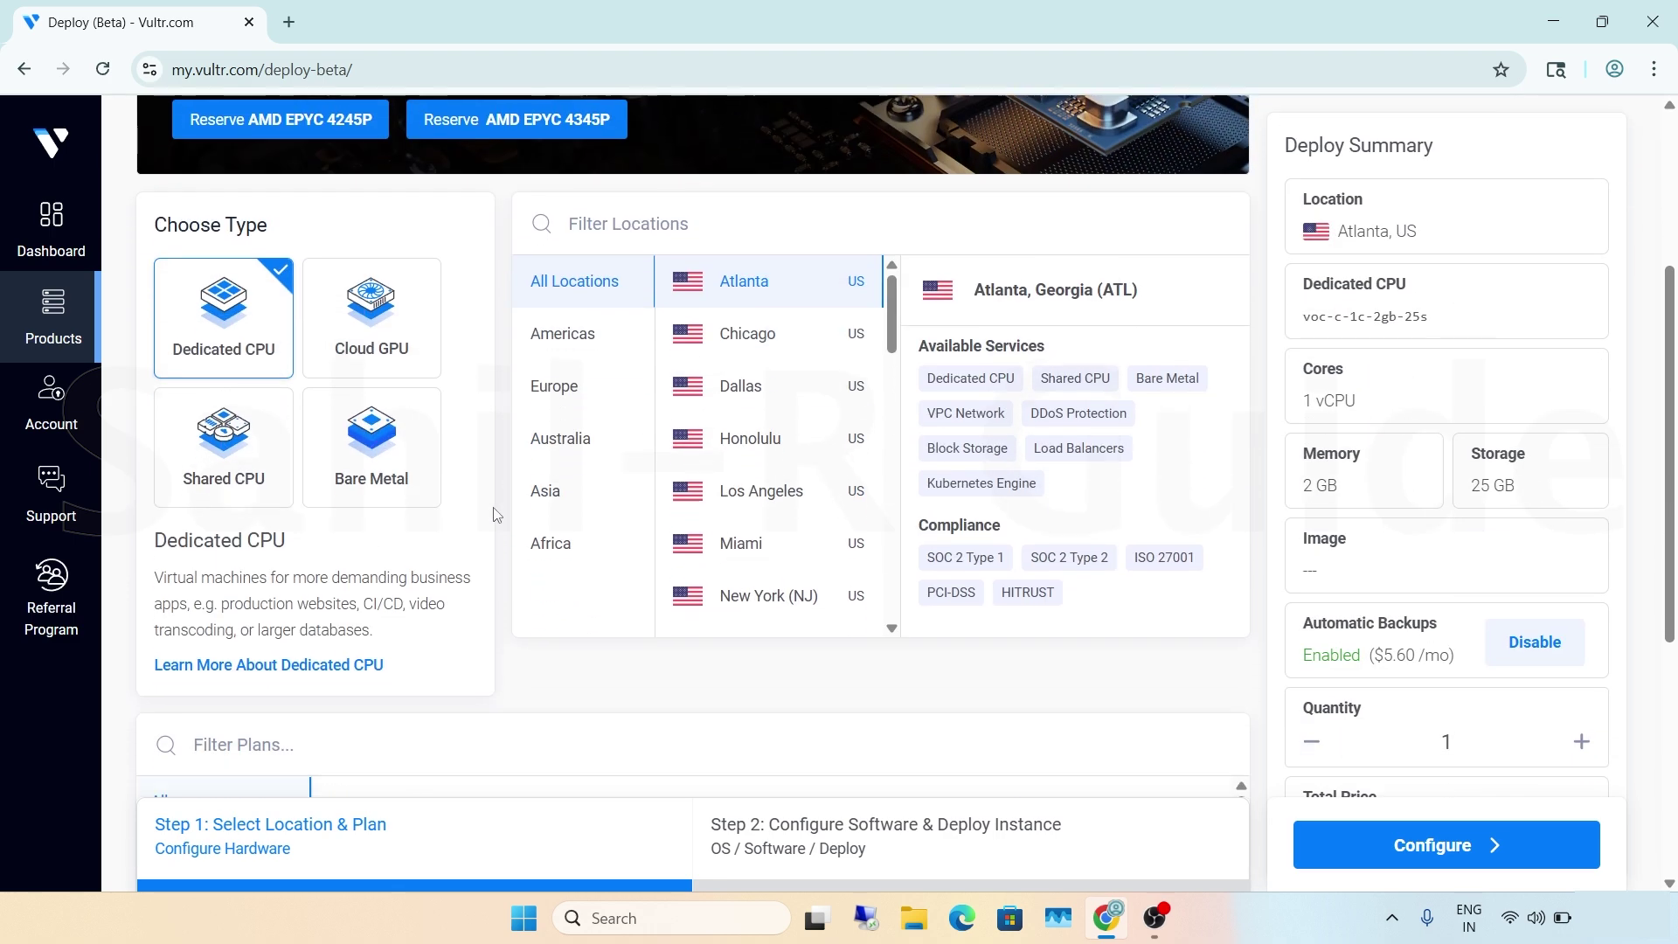
{"action": "scroll", "coordinate": [494, 515], "scroll_direction": "down", "scroll_amount": 10}
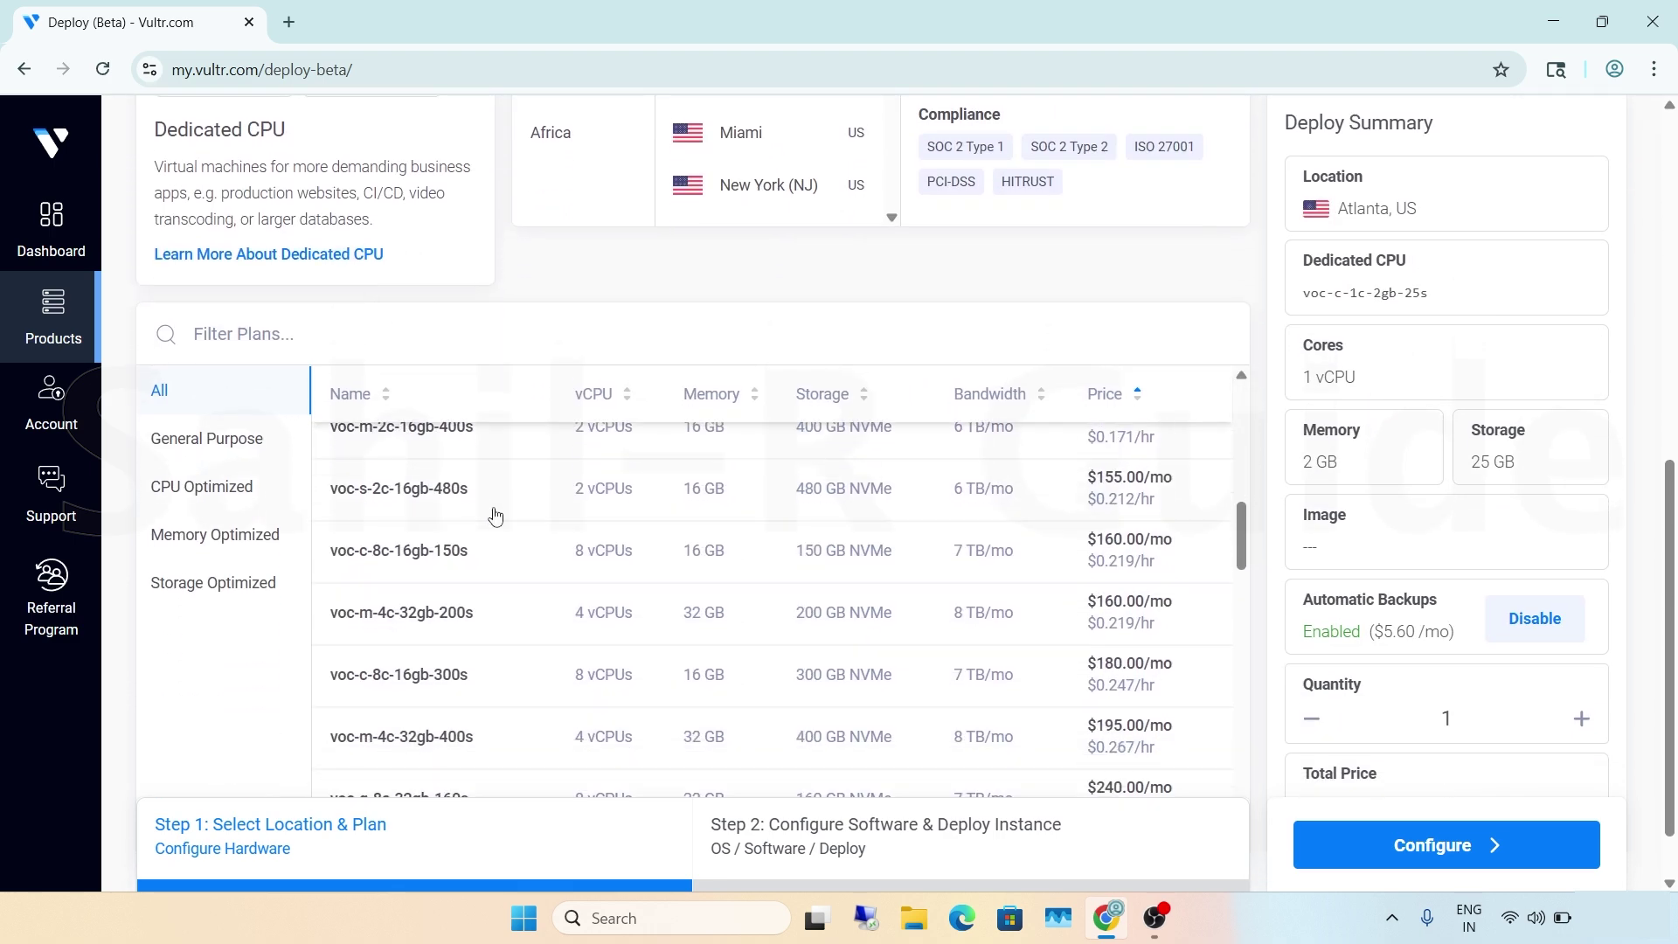
{"action": "scroll", "coordinate": [494, 515], "scroll_direction": "up", "scroll_amount": 15}
{"action": "scroll", "coordinate": [495, 516], "scroll_direction": "up", "scroll_amount": 8}
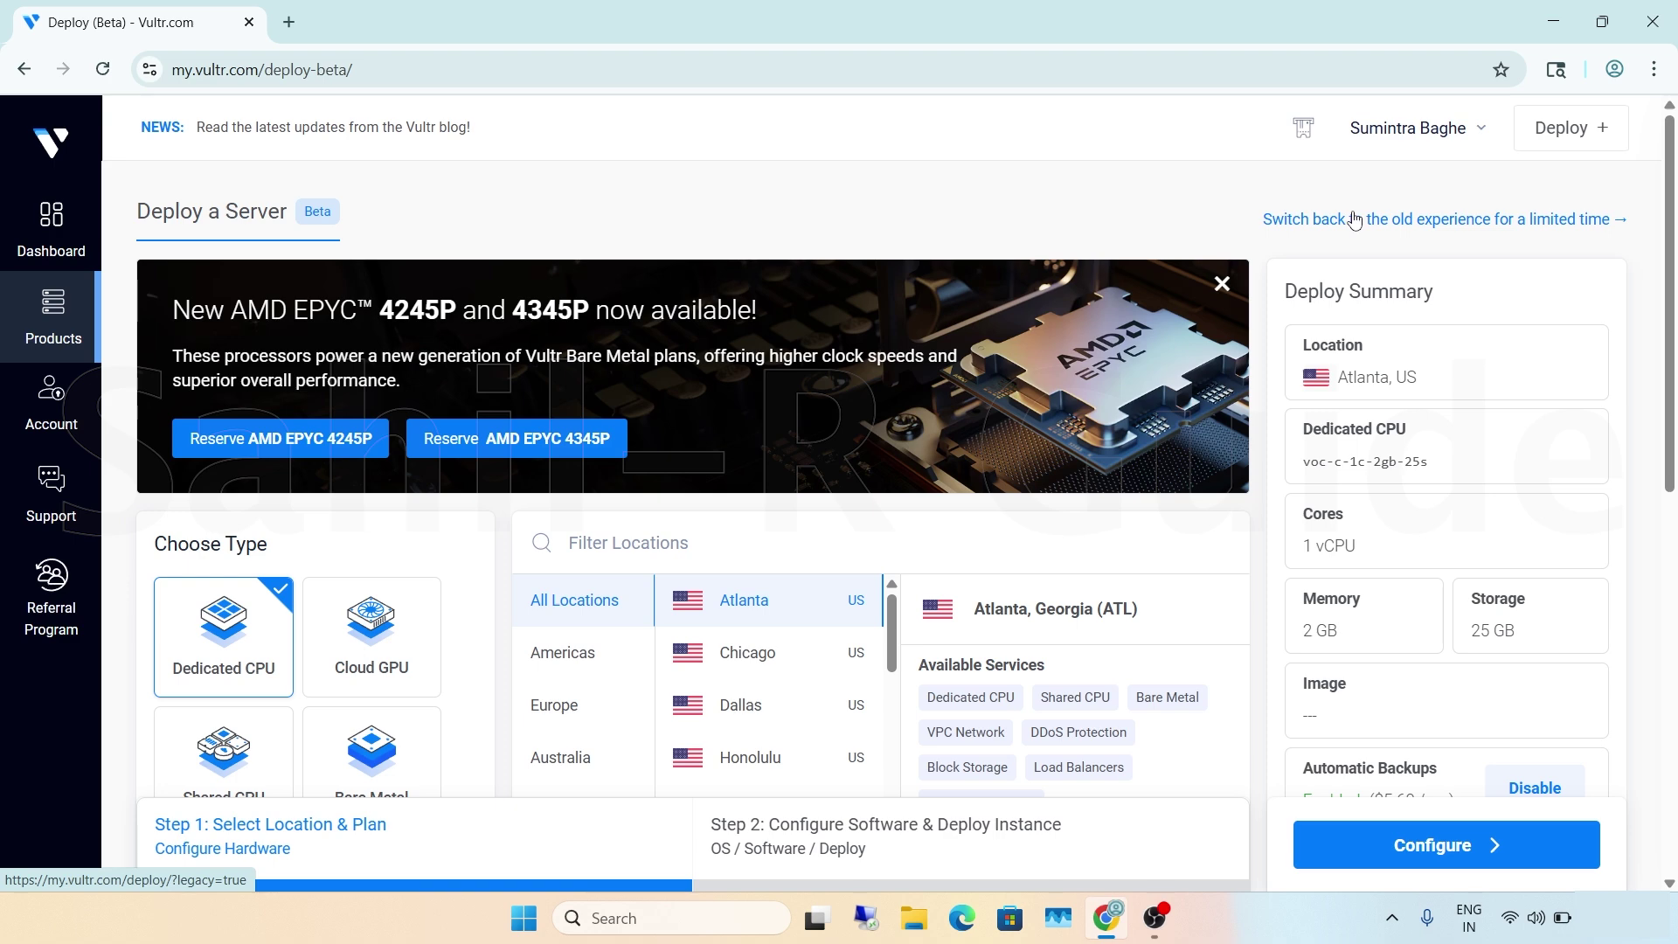
{"action": "left_click", "coordinate": [1355, 219]}
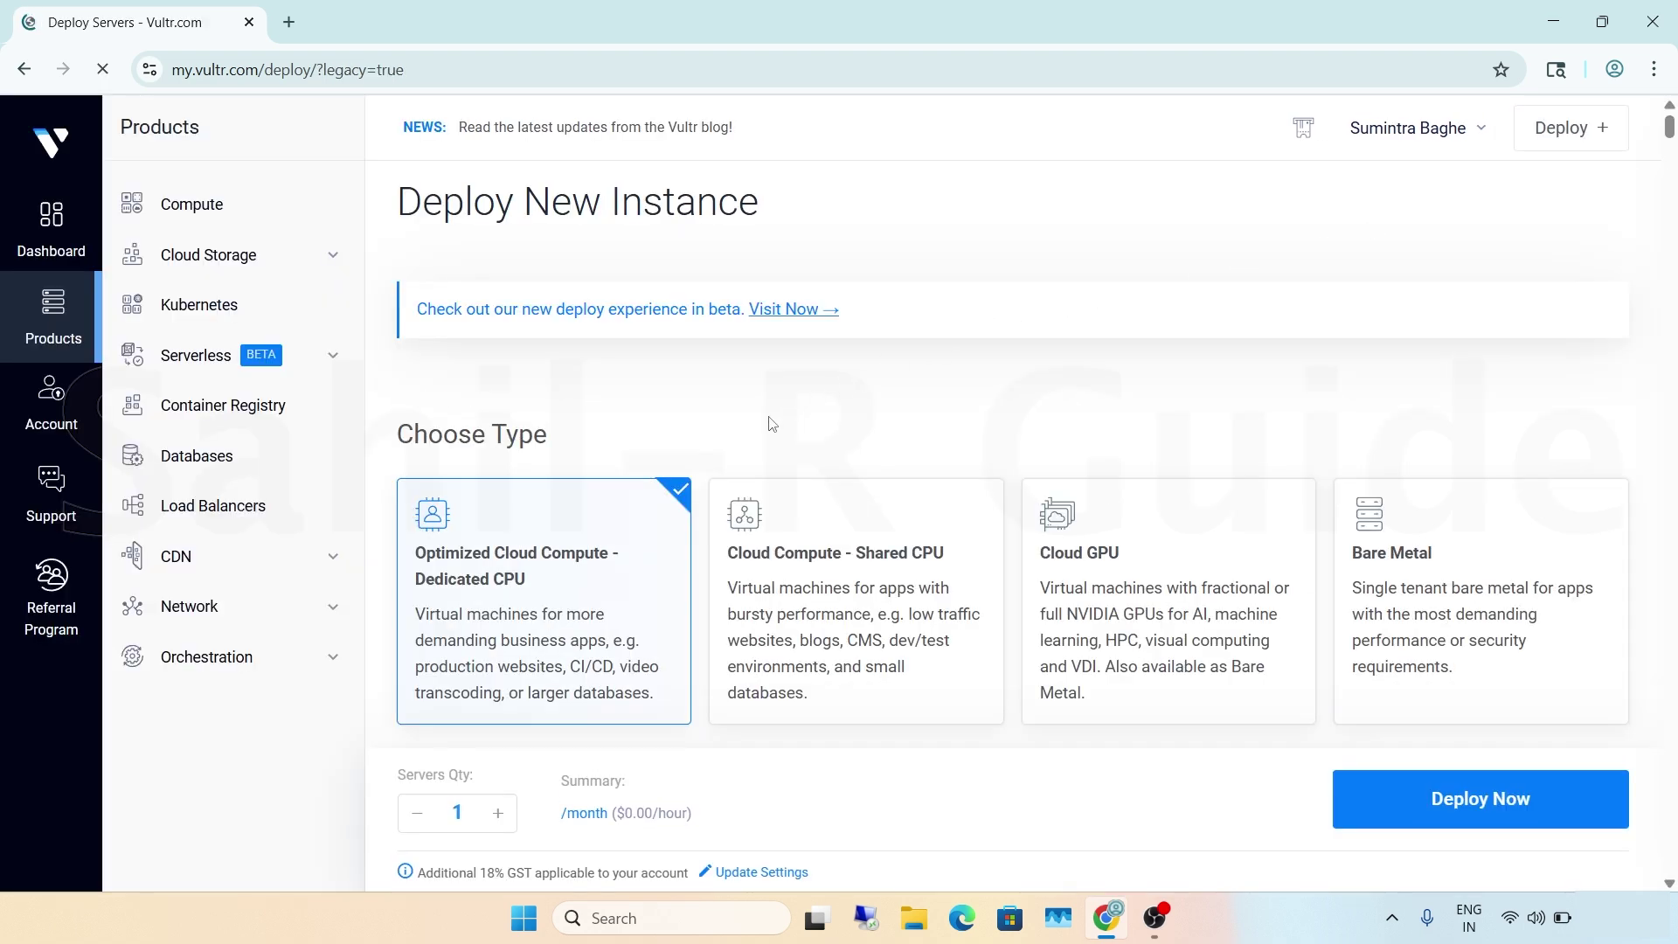
Step: Choose Cloud Compute - Shared CPU as the instance type and Bangalore, India as its location
{"action": "scroll", "coordinate": [773, 424], "scroll_direction": "down", "scroll_amount": 3}
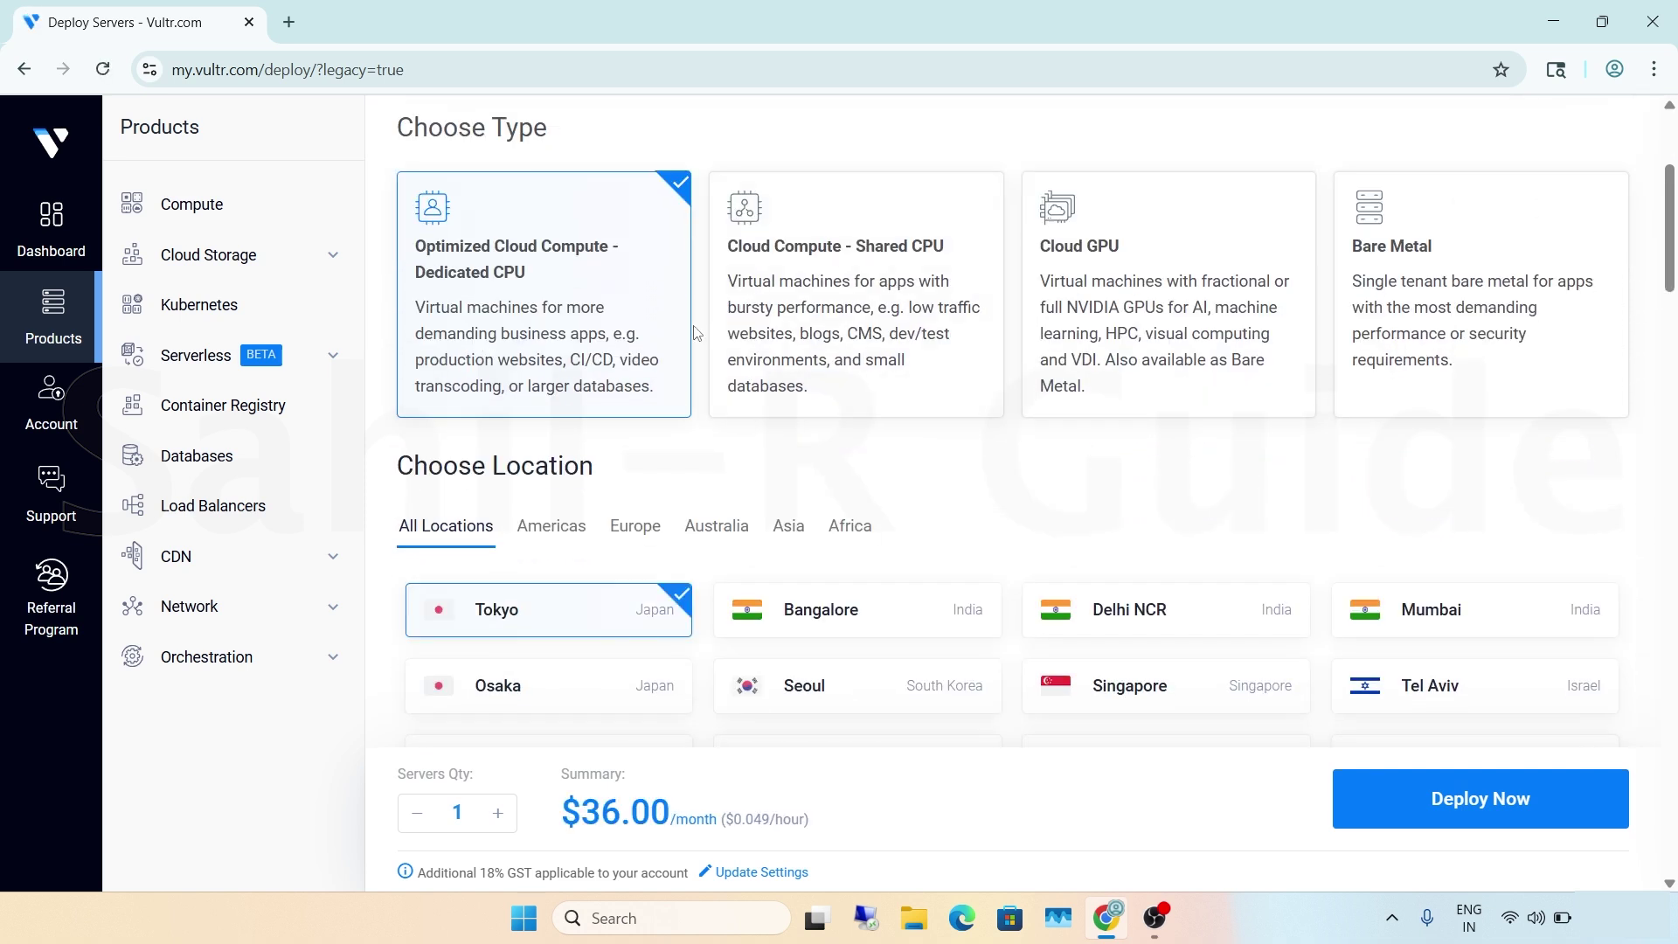
{"action": "left_click", "coordinate": [886, 310]}
{"action": "scroll", "coordinate": [885, 310], "scroll_direction": "down", "scroll_amount": 4}
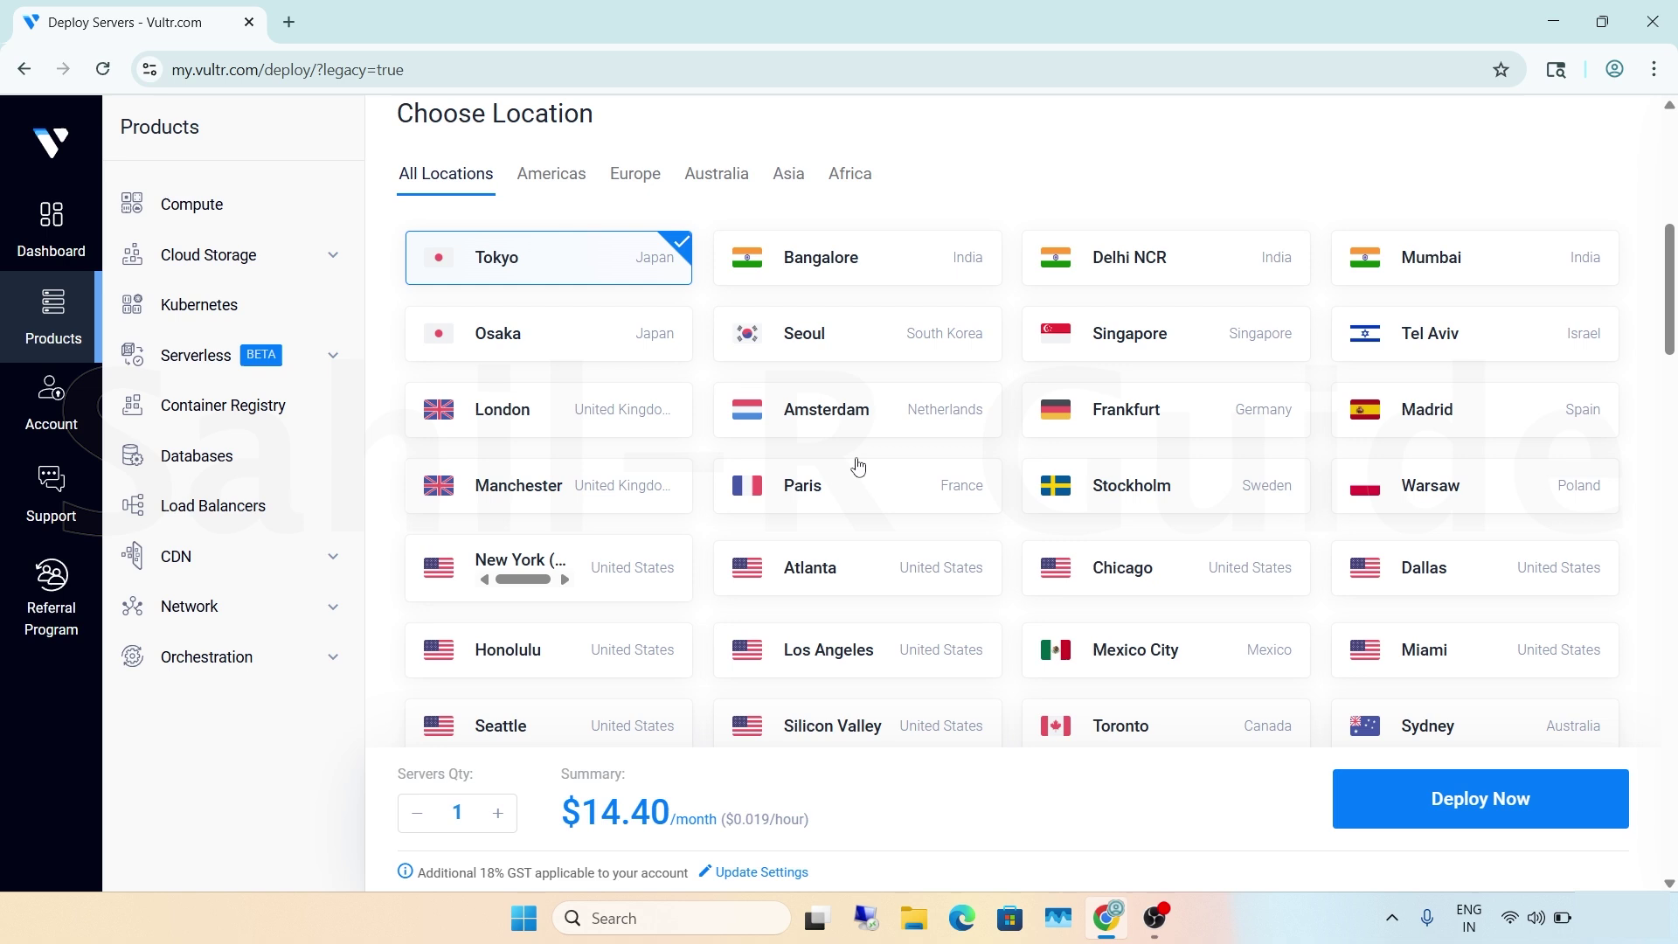
{"action": "scroll", "coordinate": [636, 516], "scroll_direction": "down", "scroll_amount": 3}
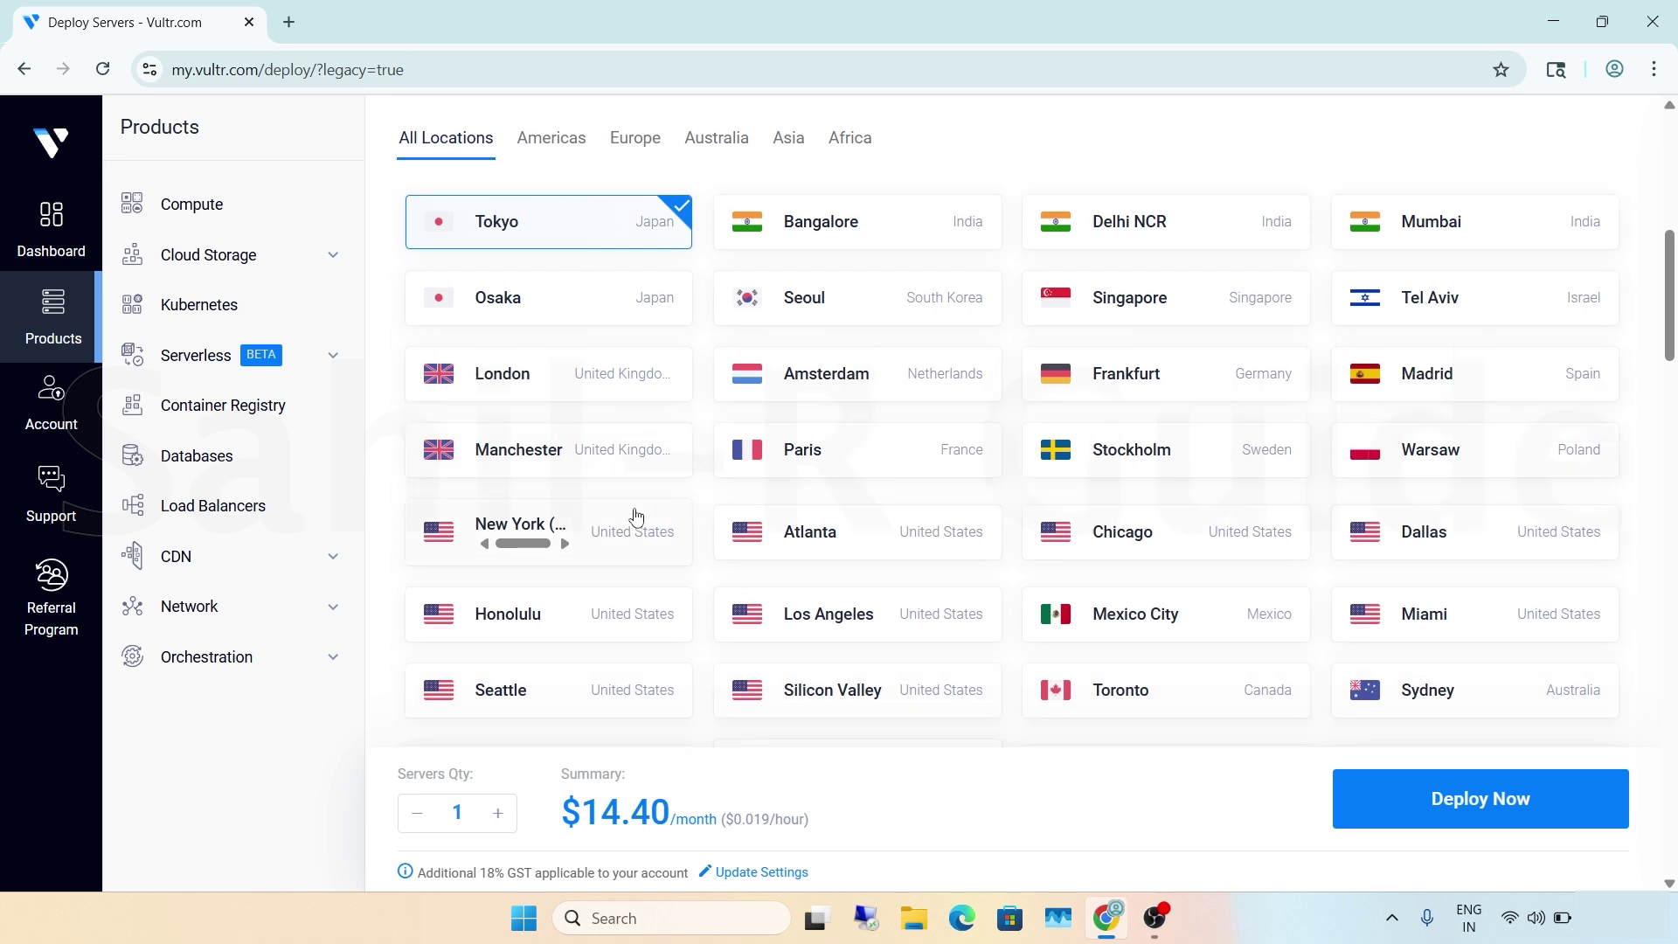
{"action": "scroll", "coordinate": [635, 517], "scroll_direction": "up", "scroll_amount": 1}
{"action": "scroll", "coordinate": [635, 516], "scroll_direction": "up", "scroll_amount": 2}
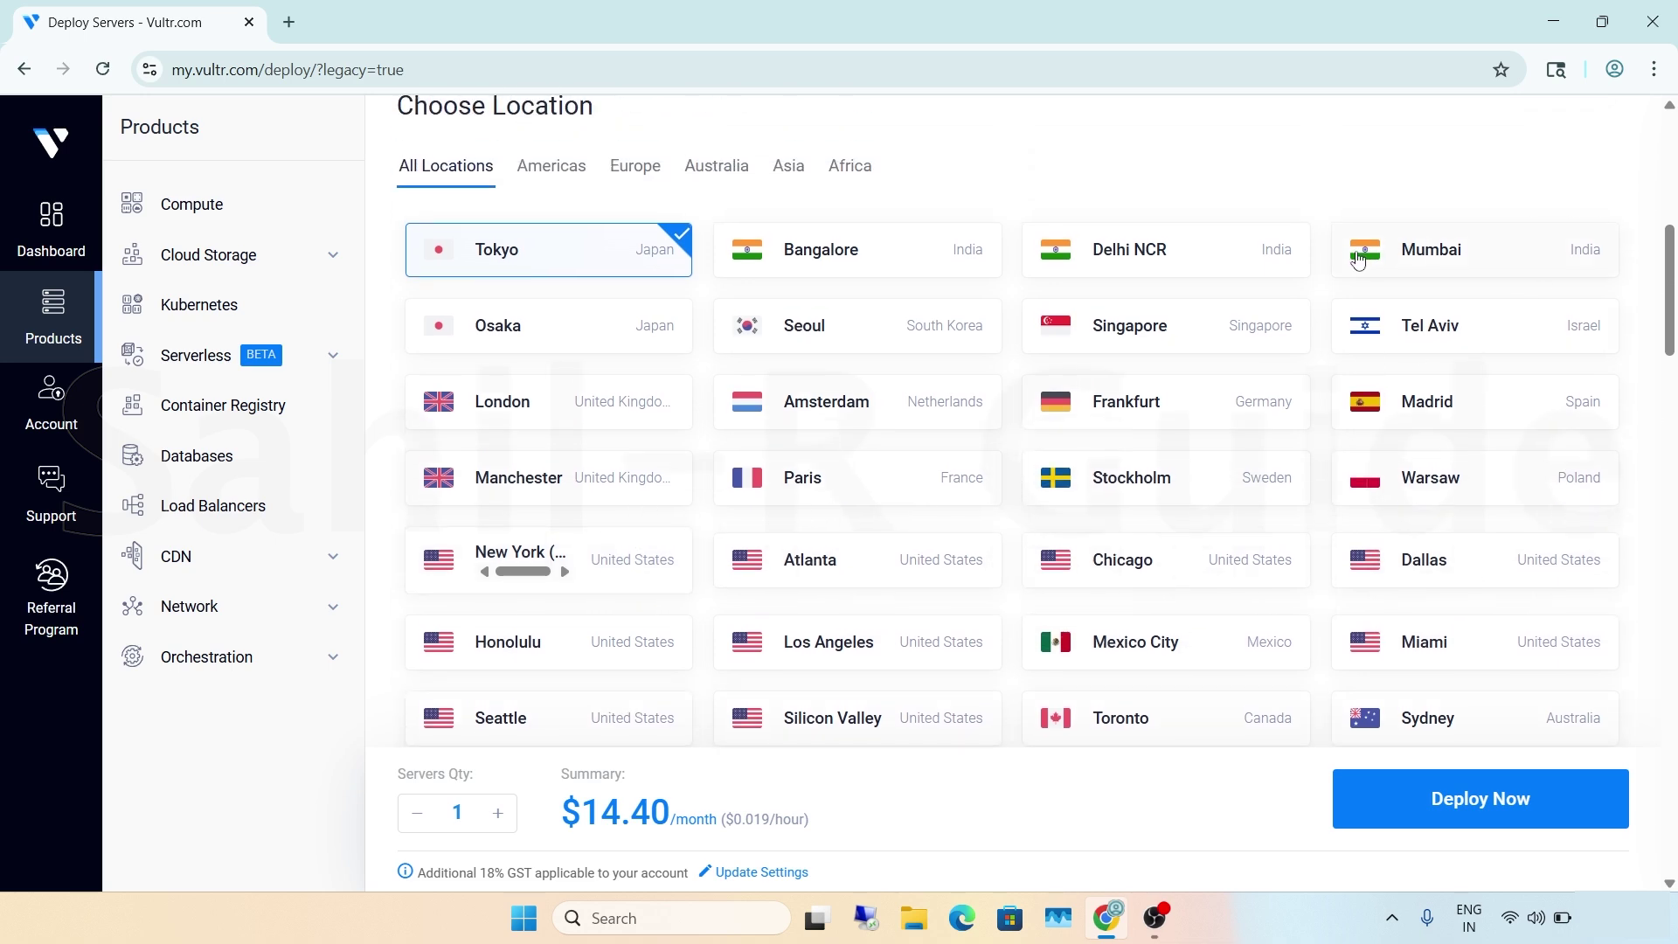
{"action": "left_click", "coordinate": [947, 254]}
Step: Choose Windows Standard 2025 x64 as the instance's operating system
{"action": "scroll", "coordinate": [948, 254], "scroll_direction": "down", "scroll_amount": 8}
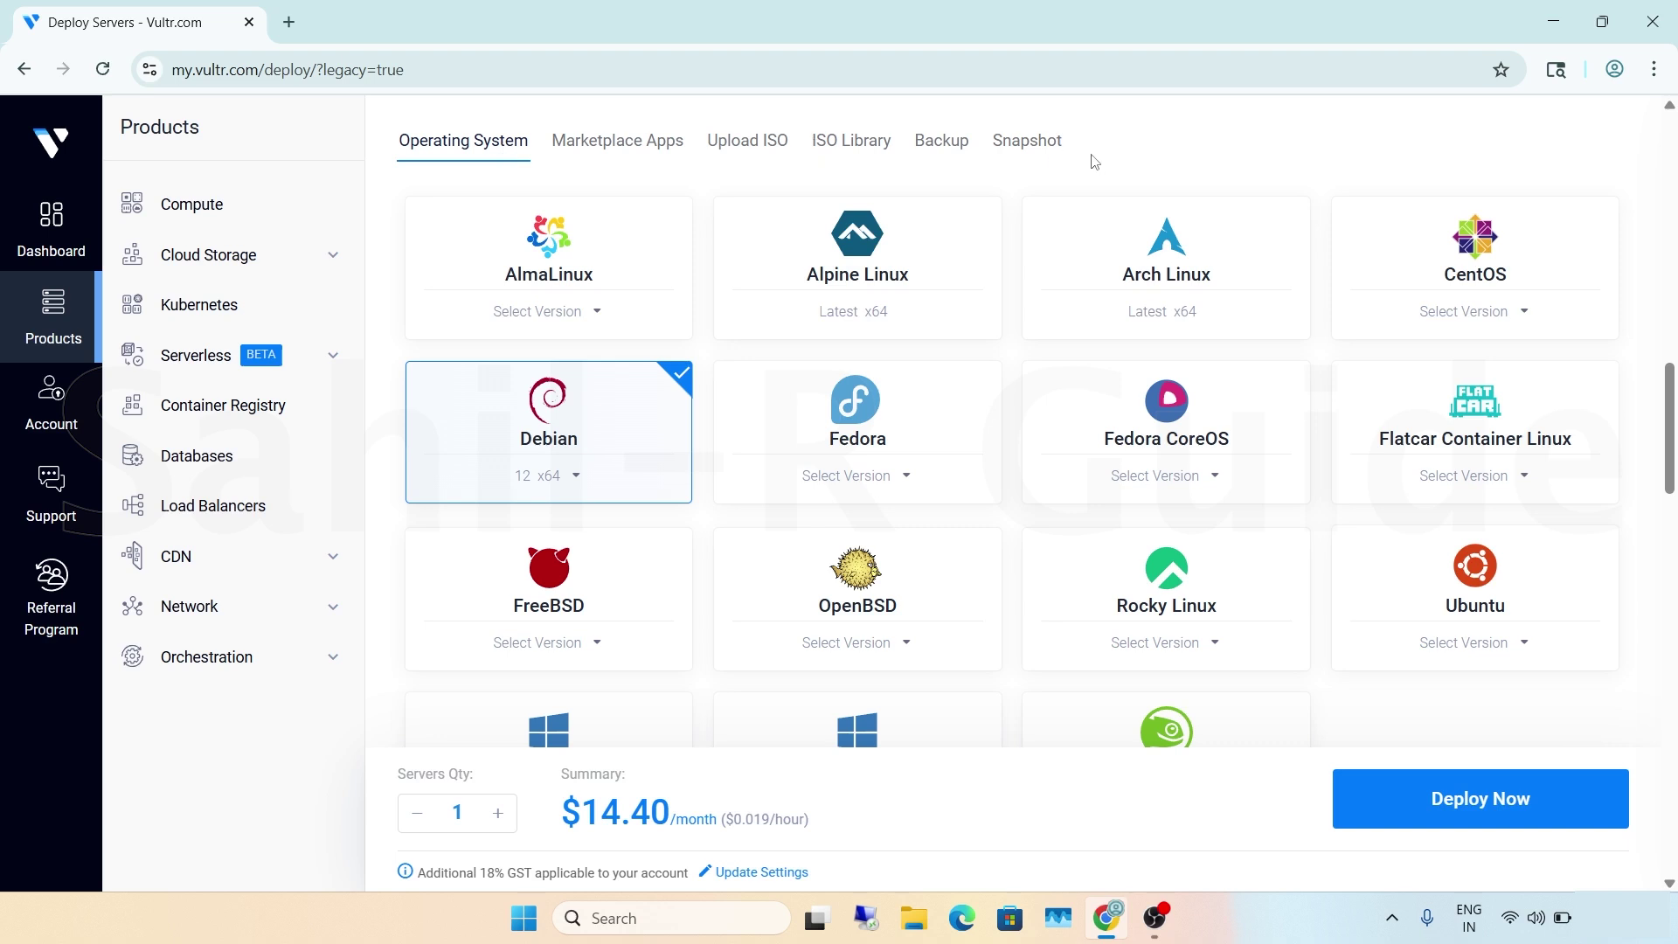
{"action": "scroll", "coordinate": [928, 479], "scroll_direction": "down", "scroll_amount": 4}
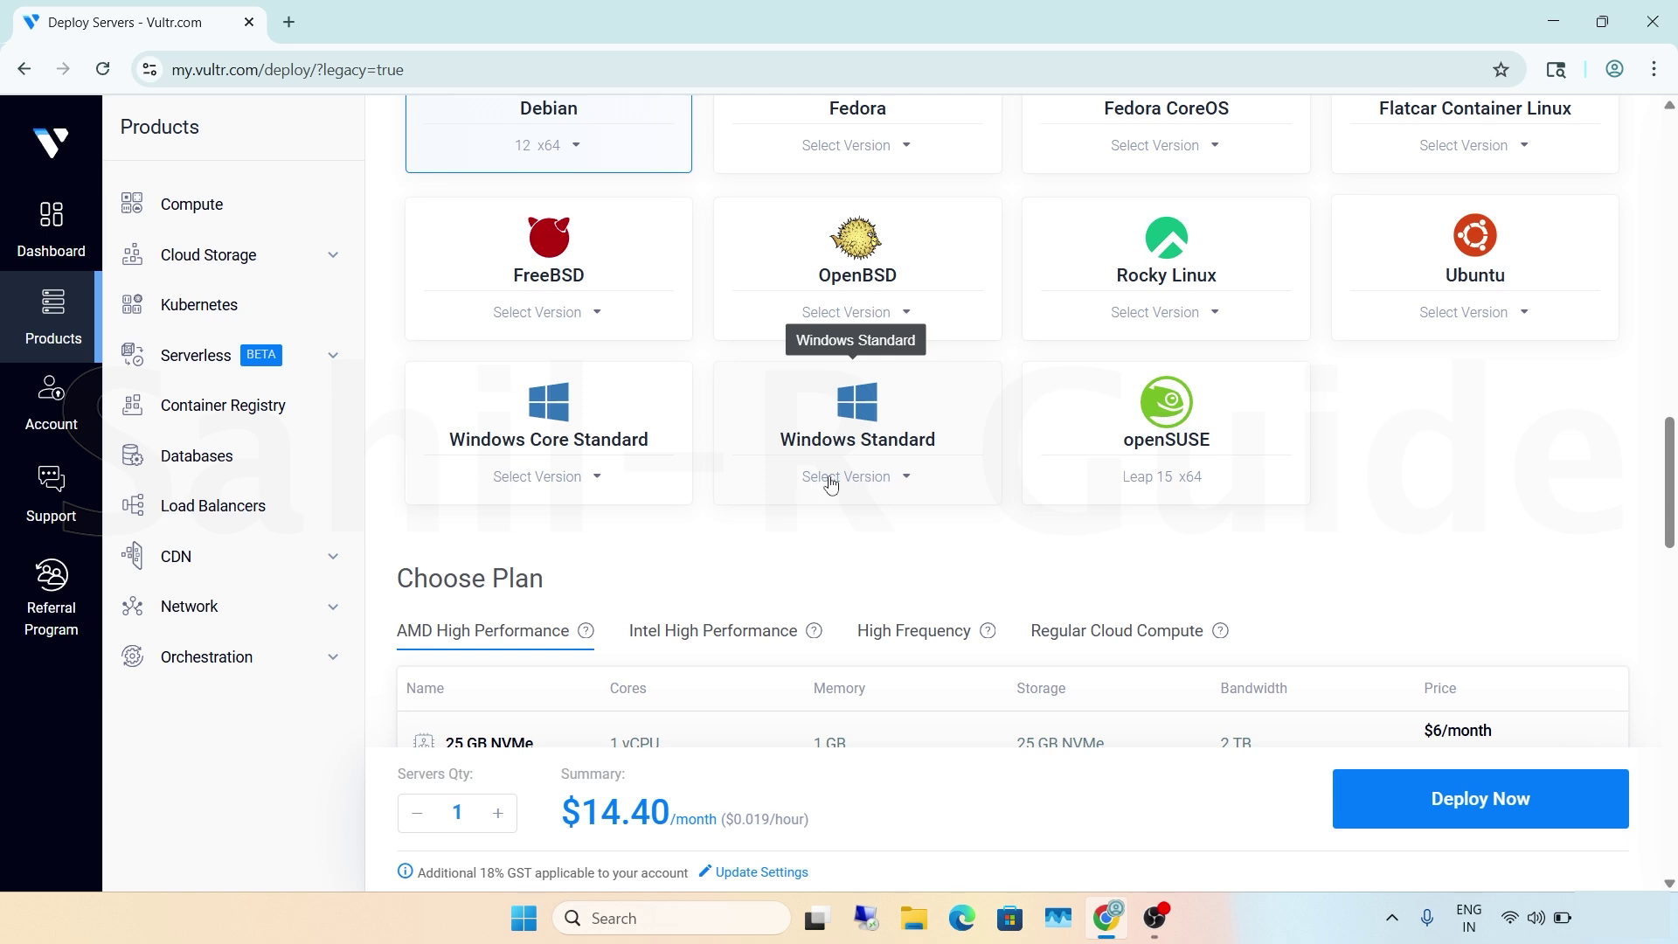
{"action": "left_click", "coordinate": [910, 488]}
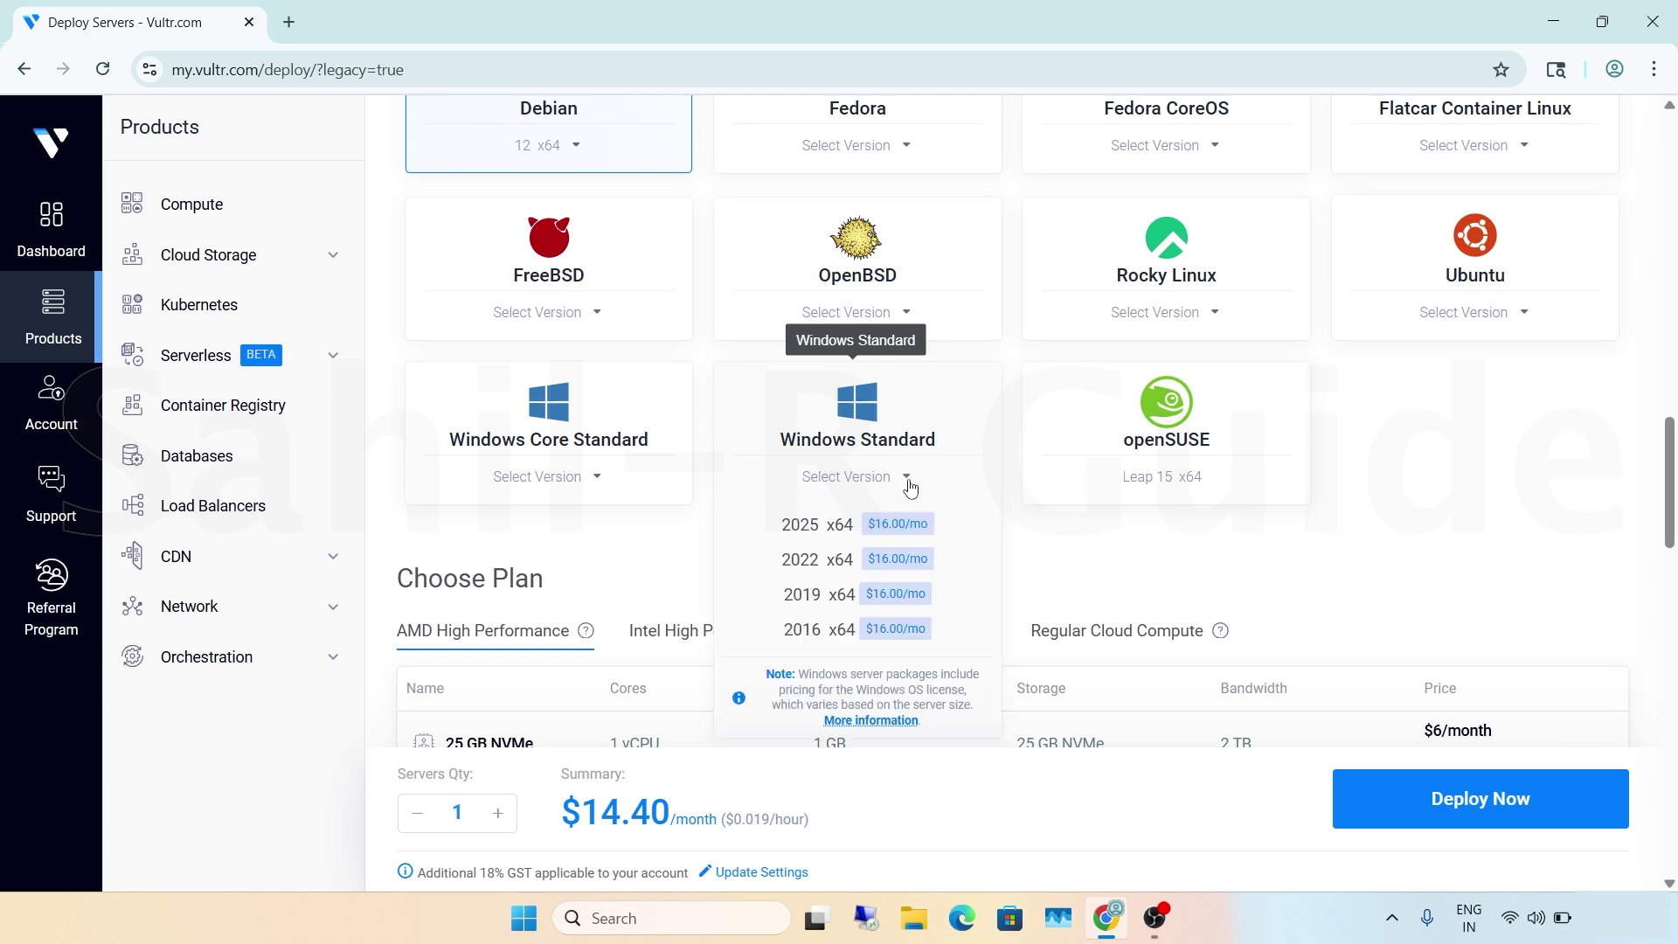
{"action": "left_click", "coordinate": [804, 527]}
Step: Compare the Intel High Performance and High Frequency plans, and switch the plan category to Regular Cloud Compute
{"action": "scroll", "coordinate": [802, 533], "scroll_direction": "down", "scroll_amount": 1}
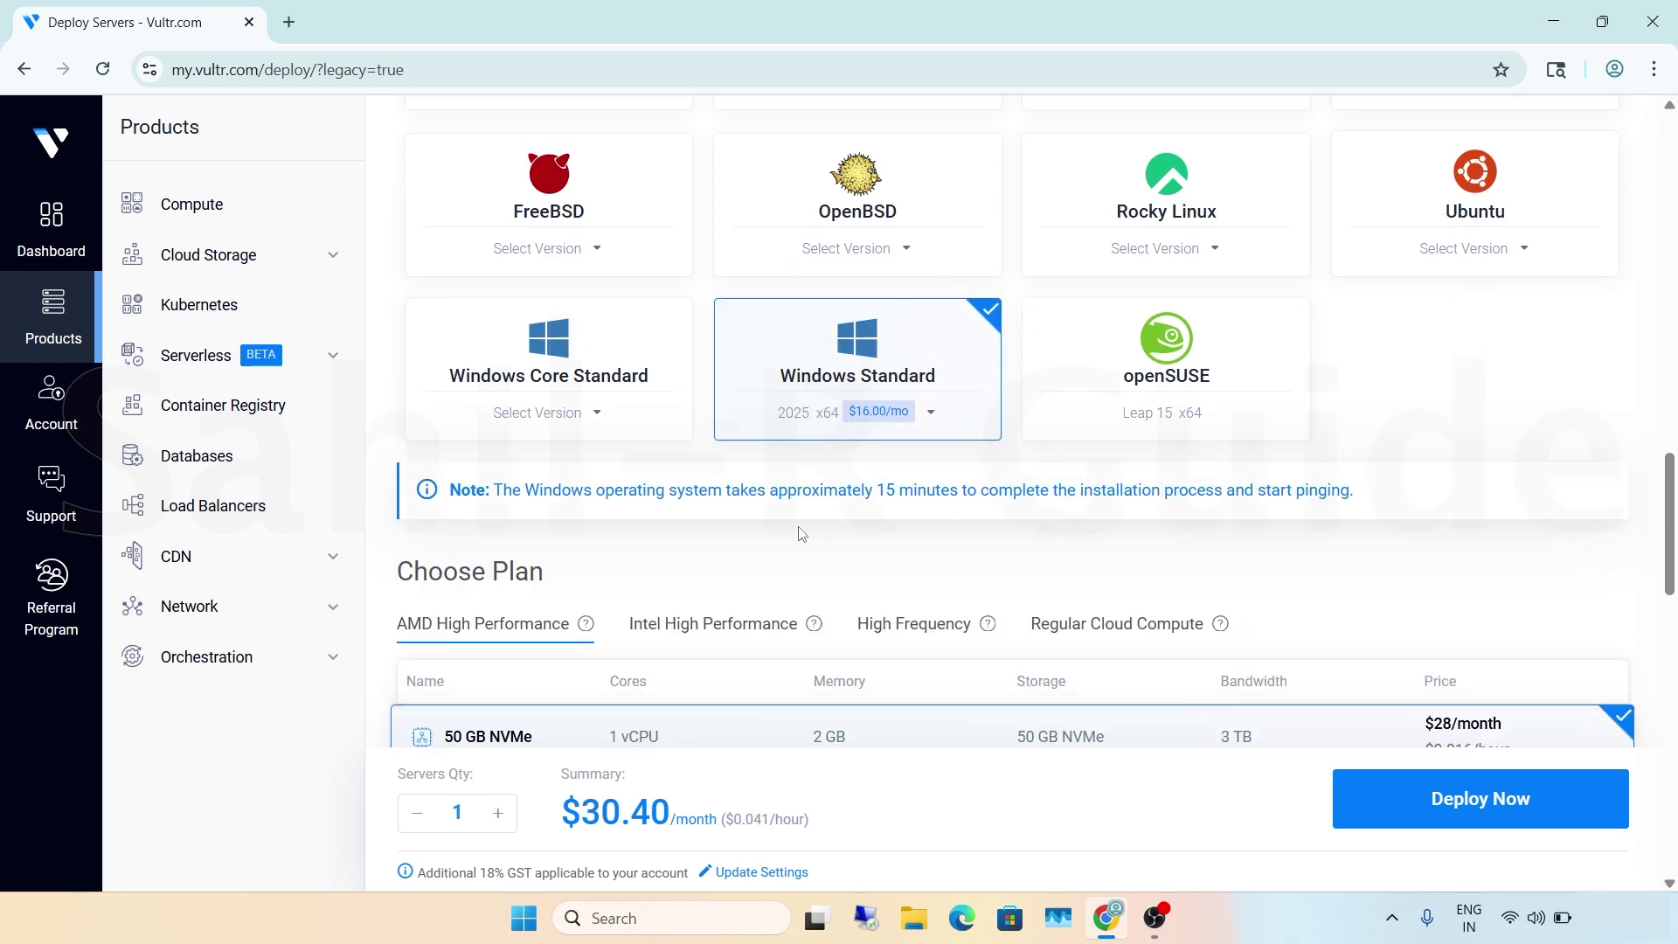
{"action": "scroll", "coordinate": [802, 533], "scroll_direction": "down", "scroll_amount": 5}
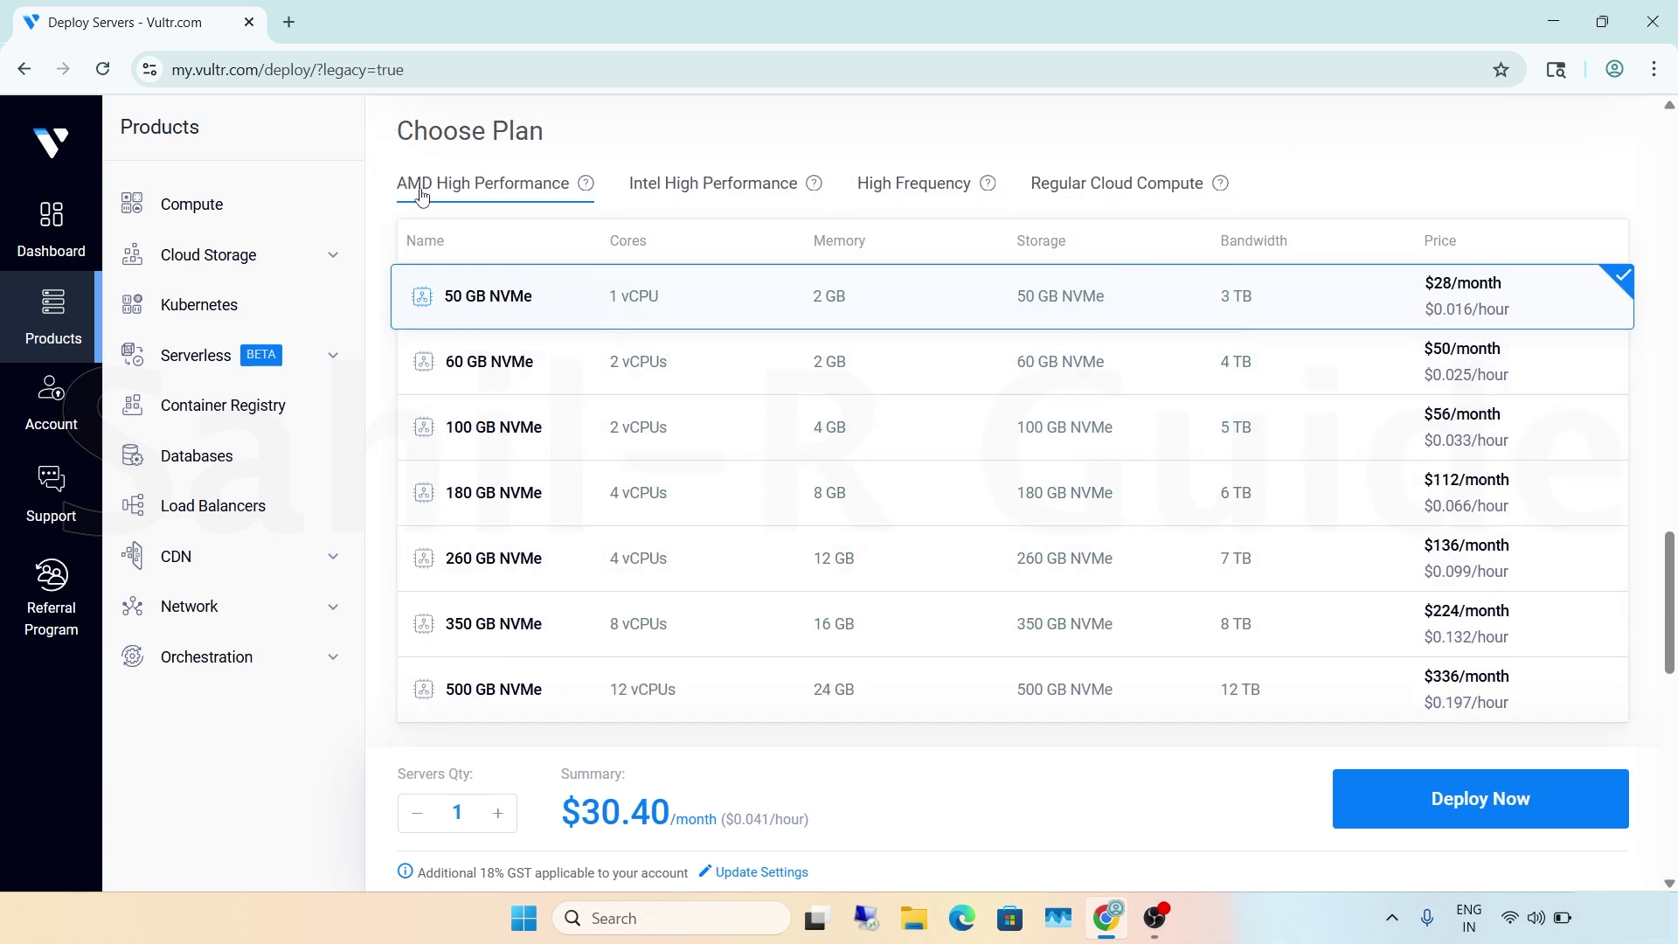
{"action": "left_click", "coordinate": [725, 189]}
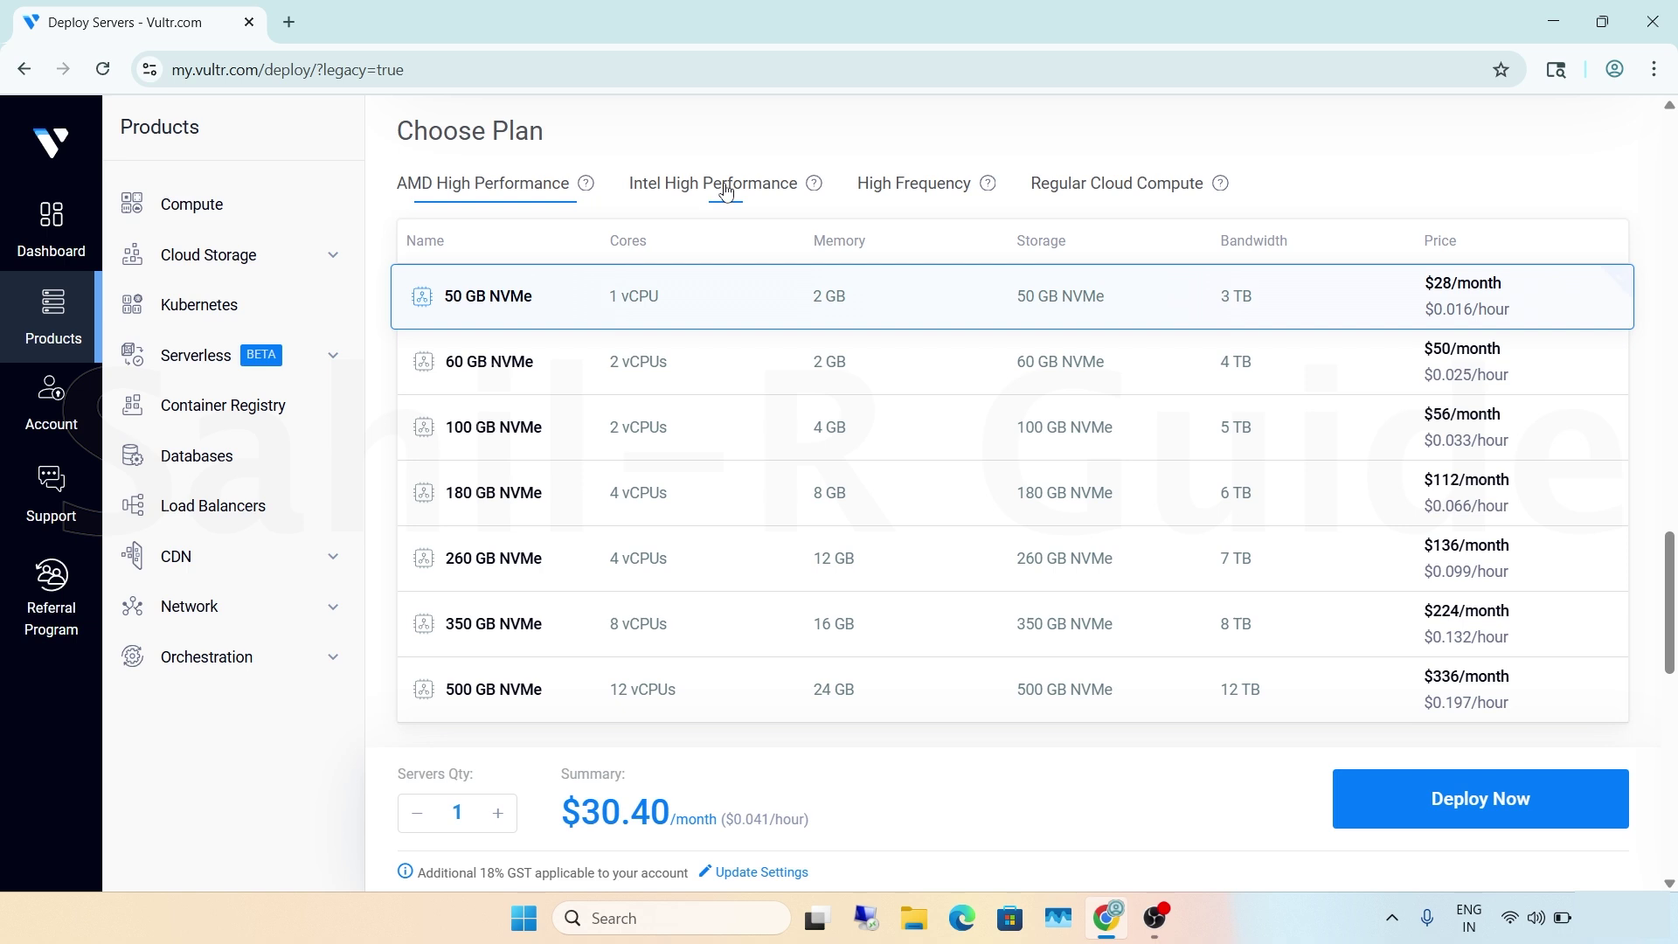
{"action": "left_click", "coordinate": [899, 192]}
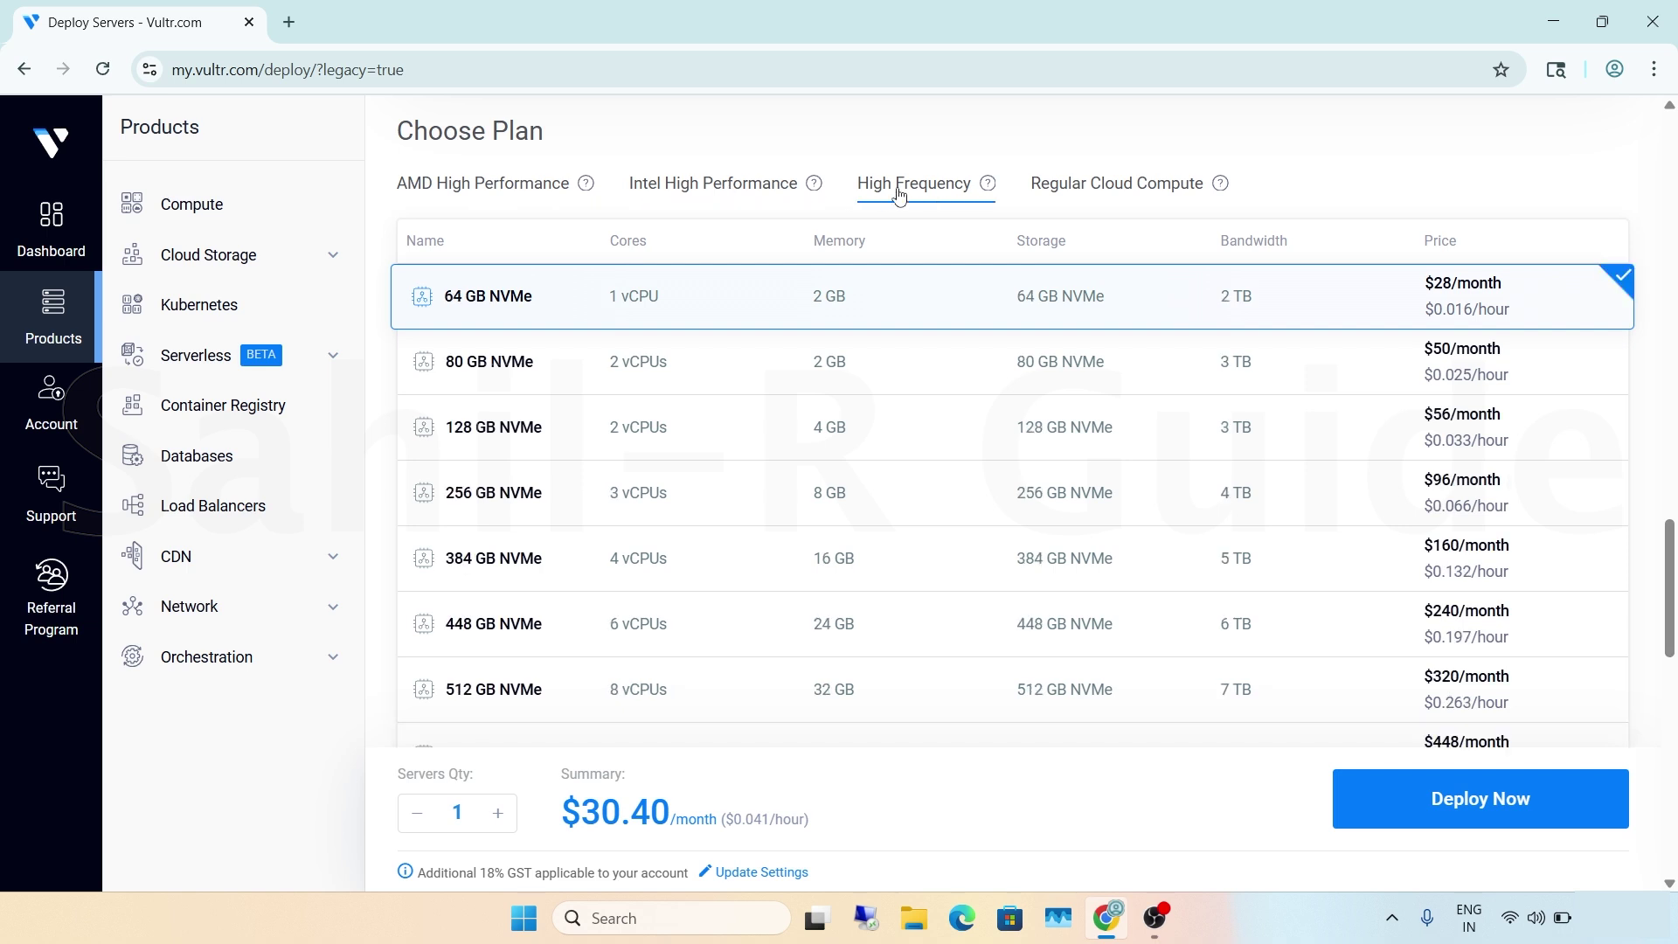
{"action": "left_click", "coordinate": [1101, 194]}
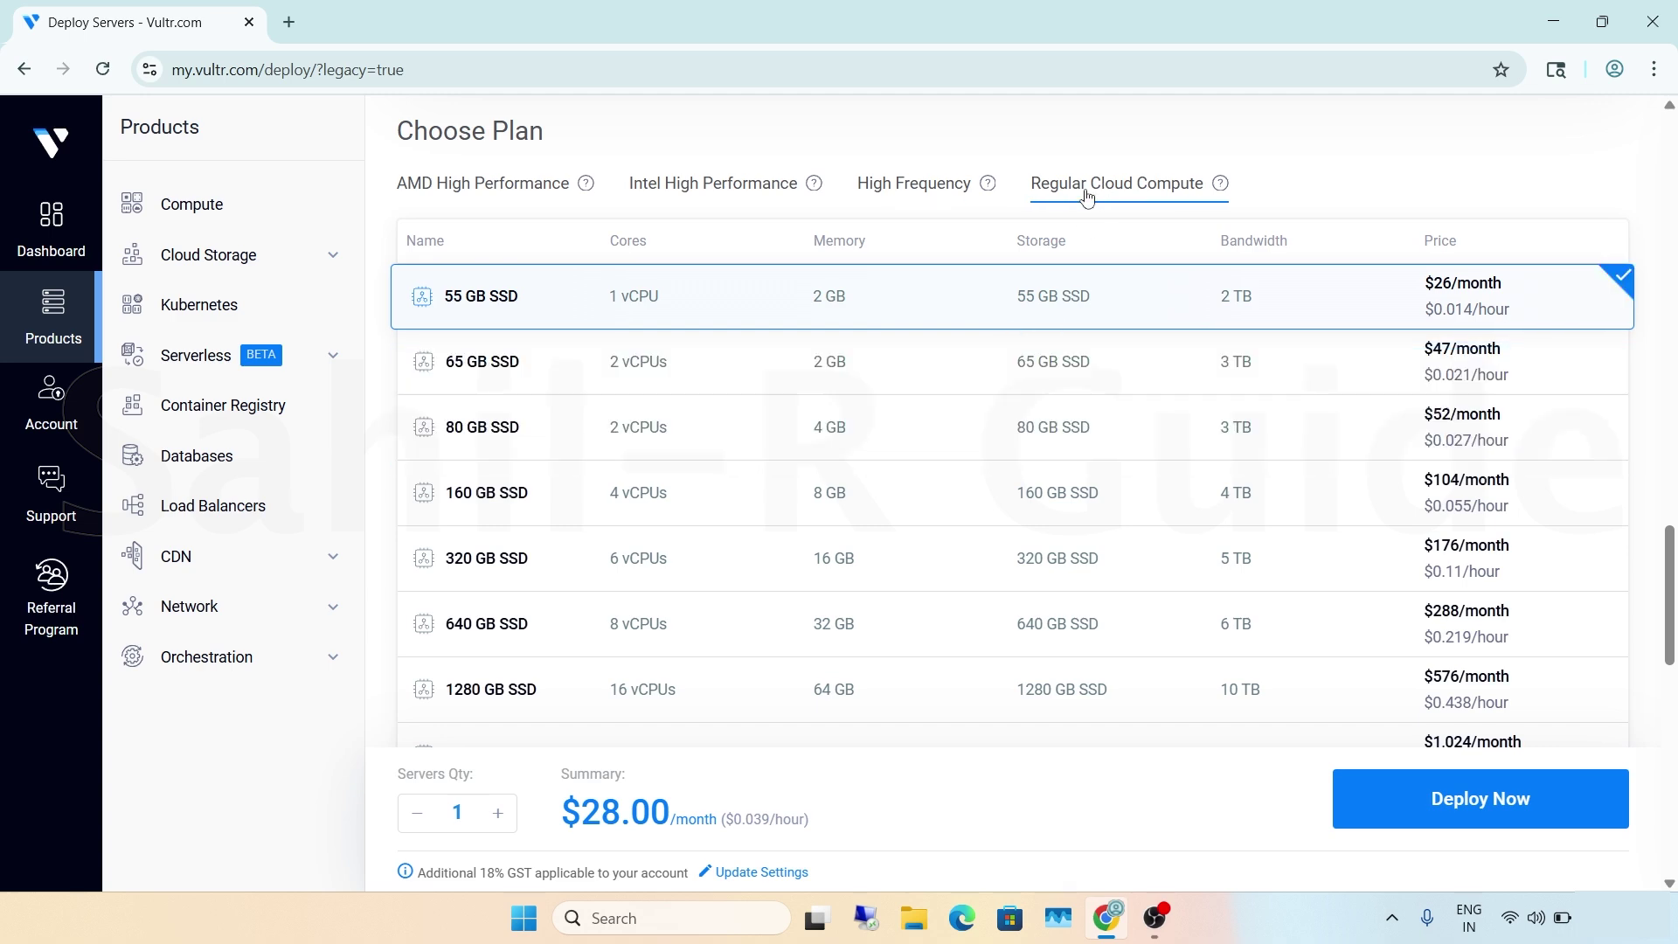
{"action": "scroll", "coordinate": [910, 581], "scroll_direction": "down", "scroll_amount": 4}
{"action": "scroll", "coordinate": [913, 582], "scroll_direction": "up", "scroll_amount": 3}
{"action": "scroll", "coordinate": [914, 582], "scroll_direction": "up", "scroll_amount": 6}
{"action": "scroll", "coordinate": [913, 582], "scroll_direction": "down", "scroll_amount": 6}
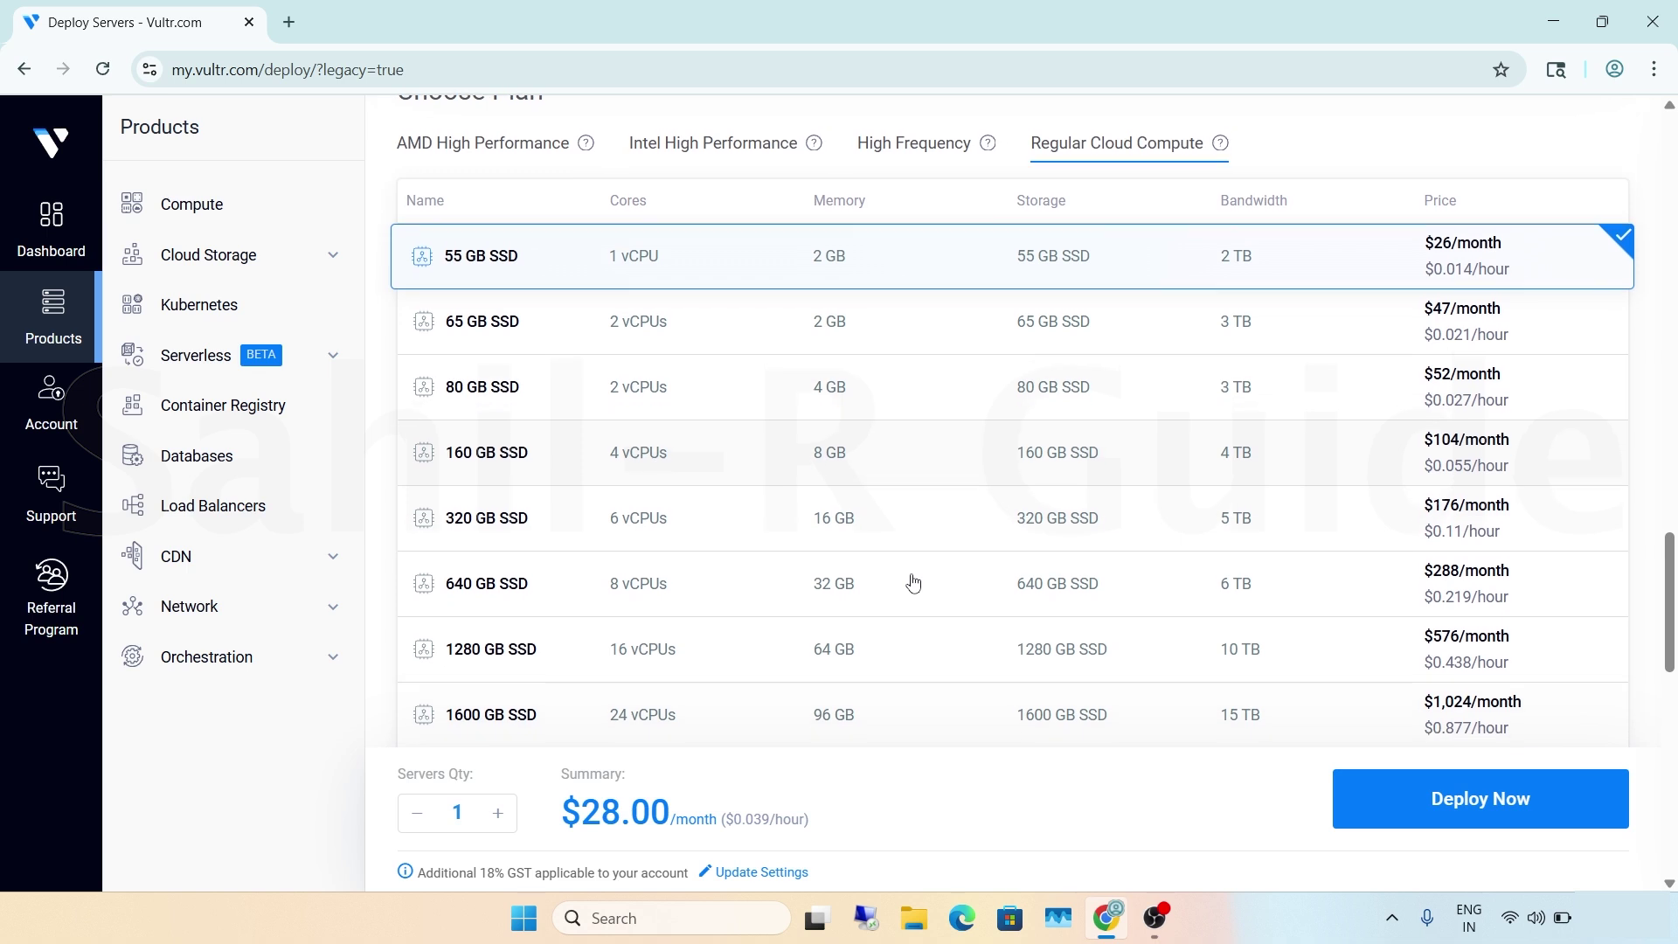
Step: Choose the Intel High Performance plan with 180 GB NVMe, 4 vCPUs and 8 GB memory
{"action": "left_click", "coordinate": [690, 149]}
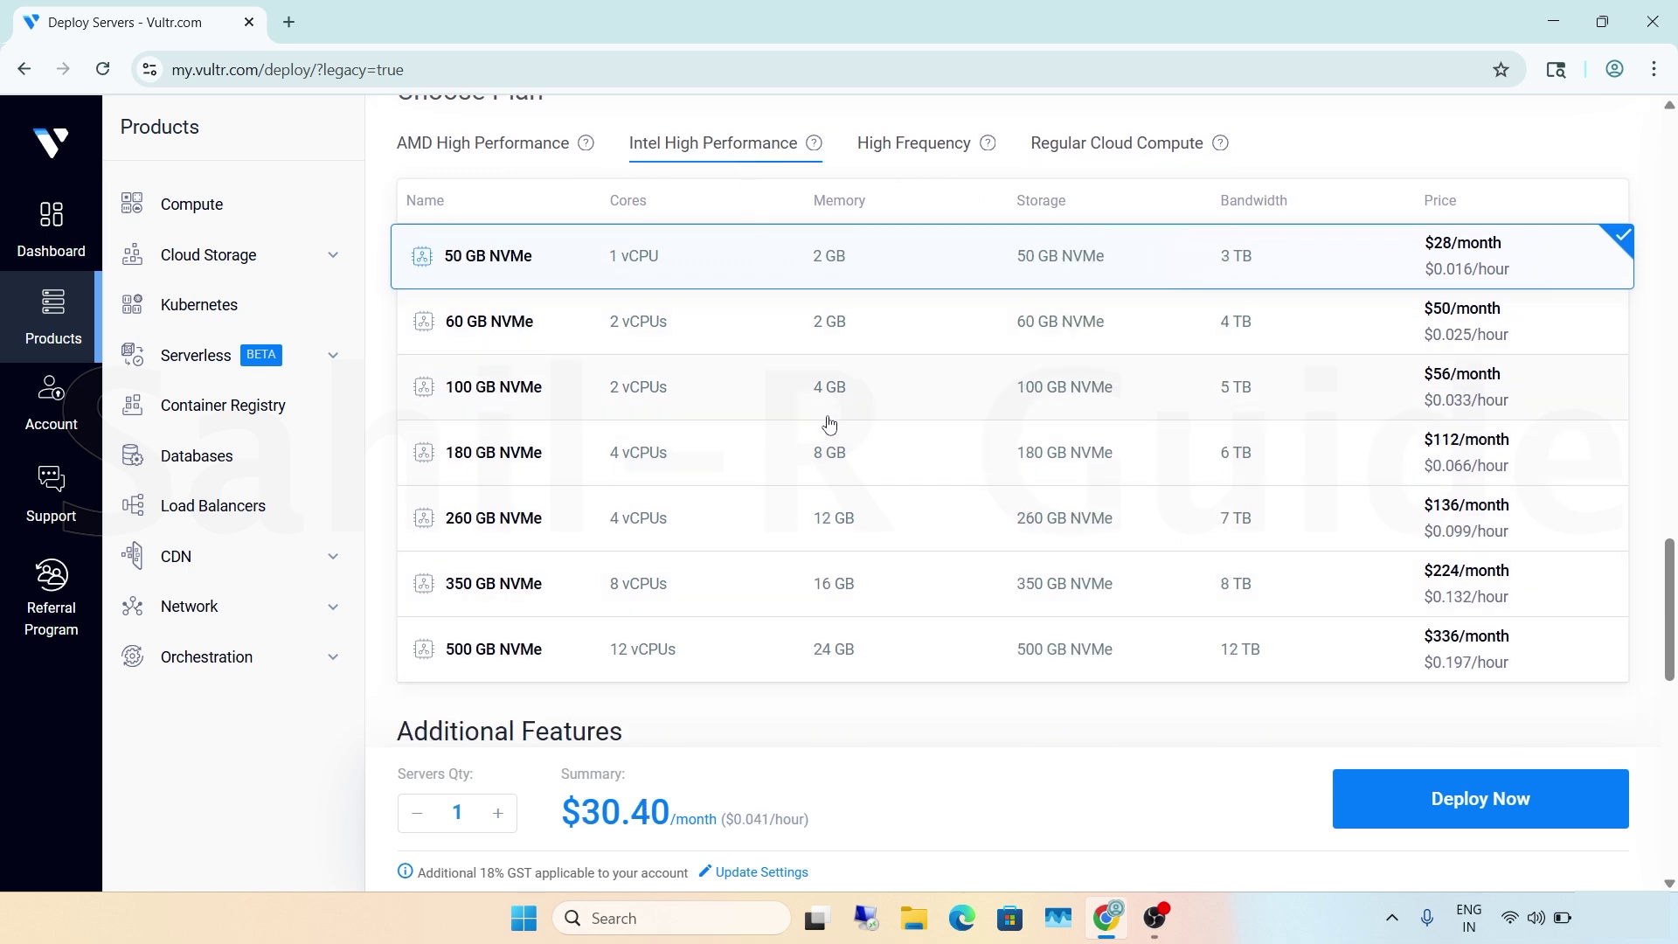
{"action": "left_click", "coordinate": [853, 464]}
Step: Disable Auto Backups, acknowledging the risks, and turn off IPv6 in the additional features
{"action": "scroll", "coordinate": [855, 461], "scroll_direction": "down", "scroll_amount": 7}
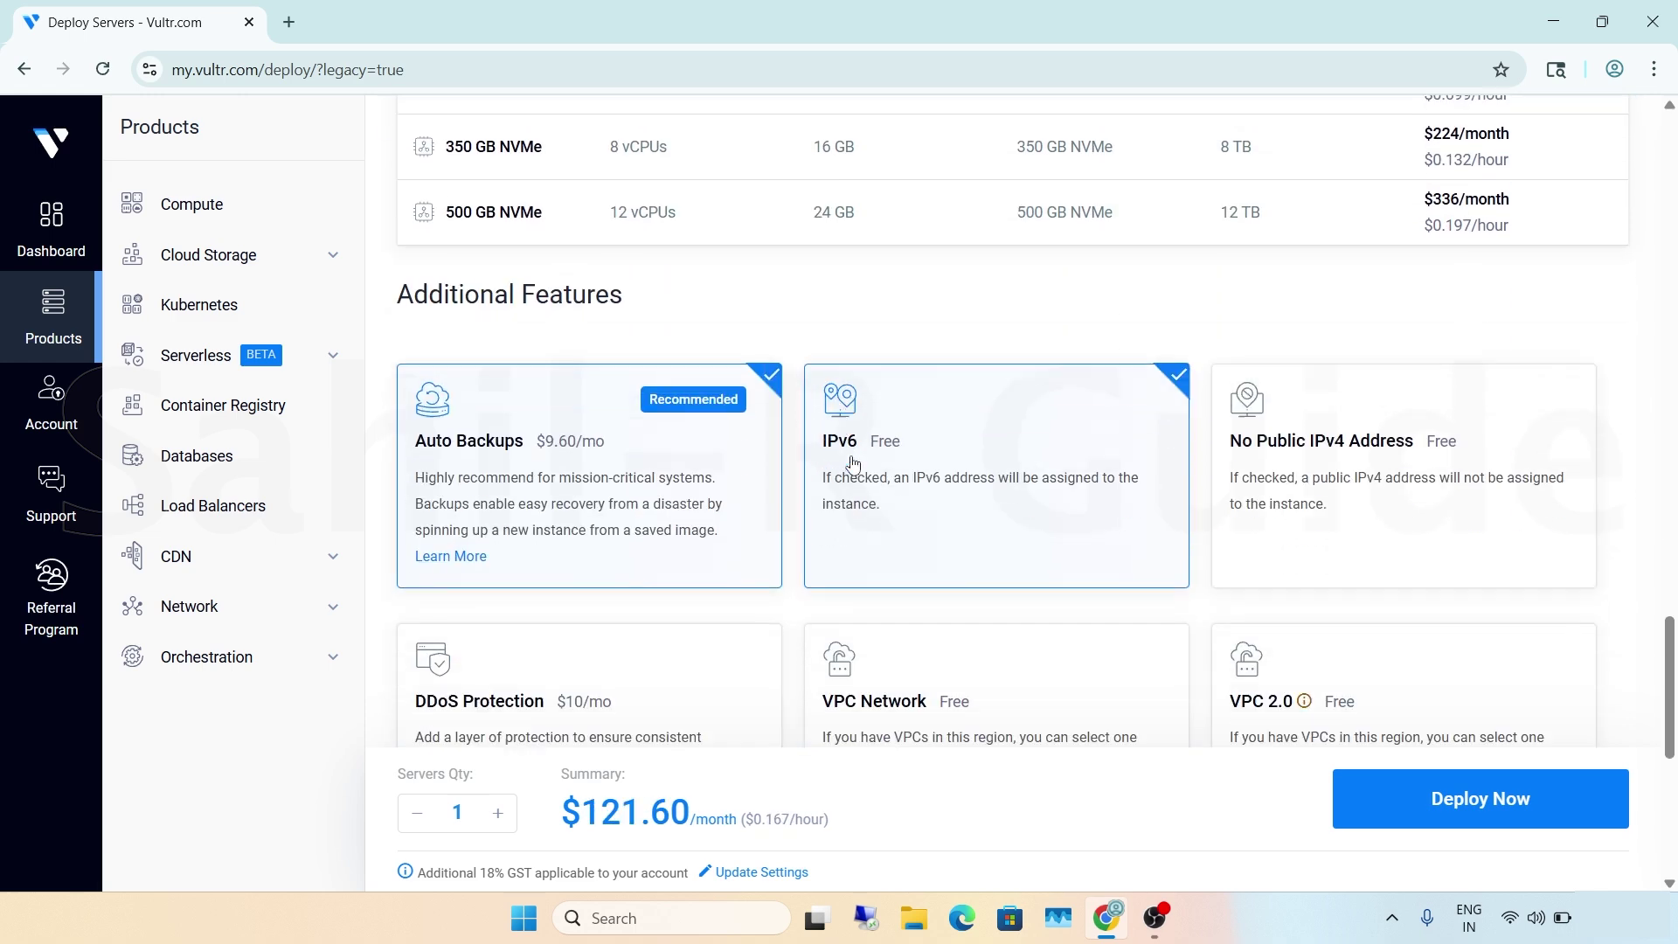
{"action": "left_click", "coordinate": [600, 309]}
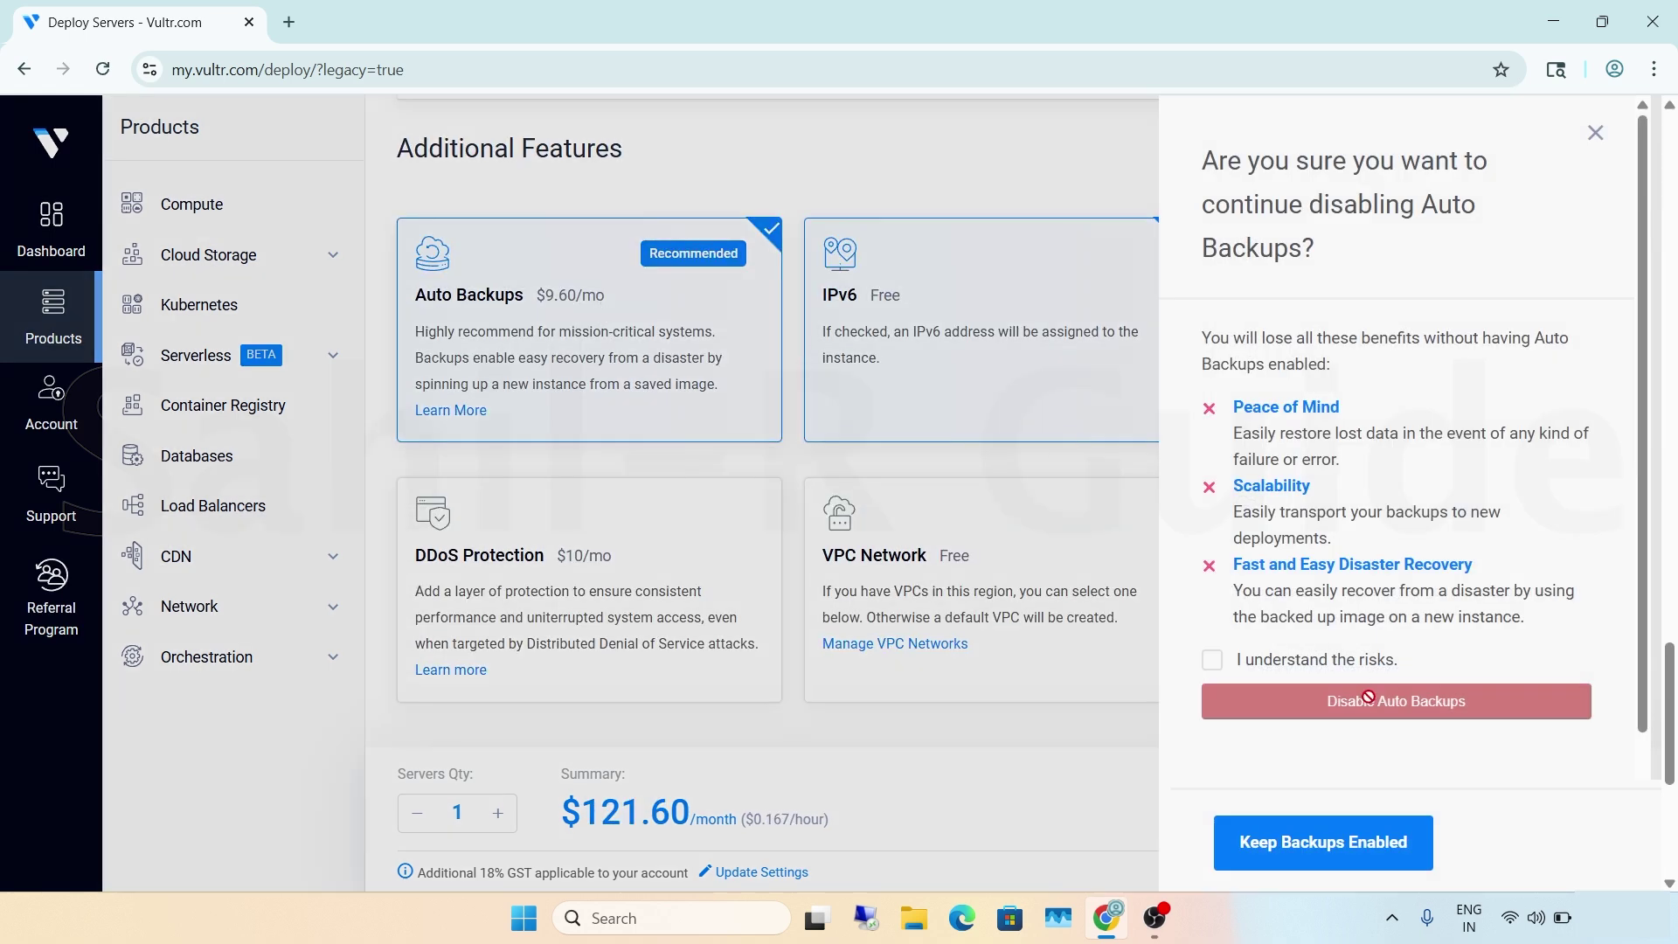
{"action": "left_click", "coordinate": [1259, 668]}
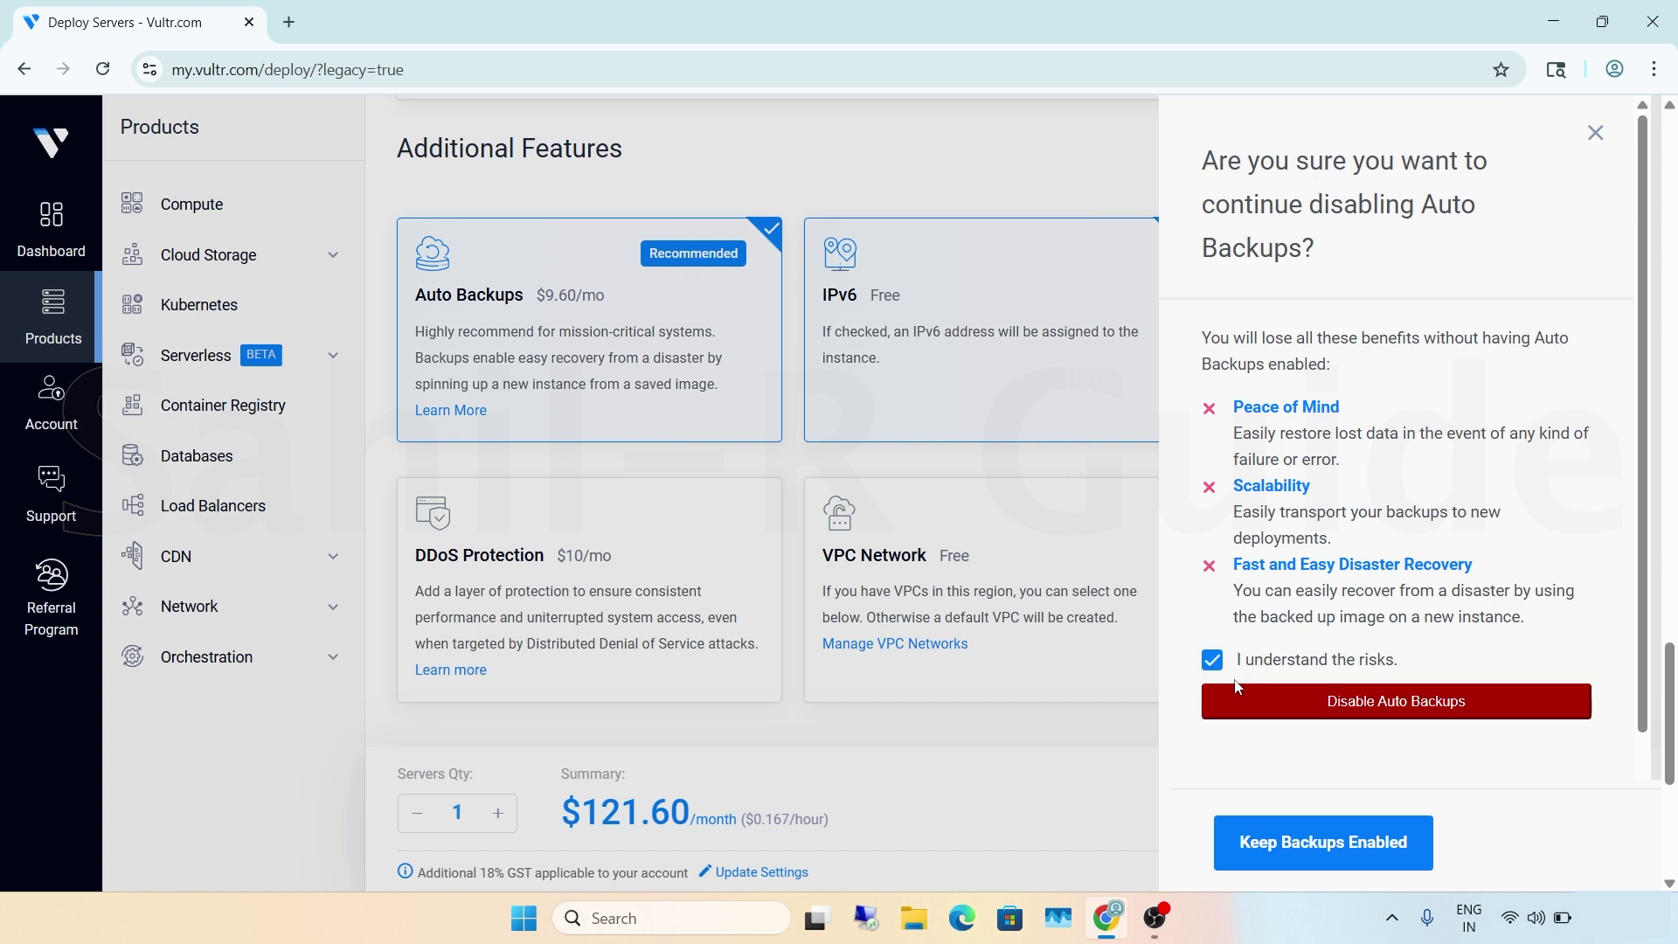
{"action": "left_click", "coordinate": [1336, 699]}
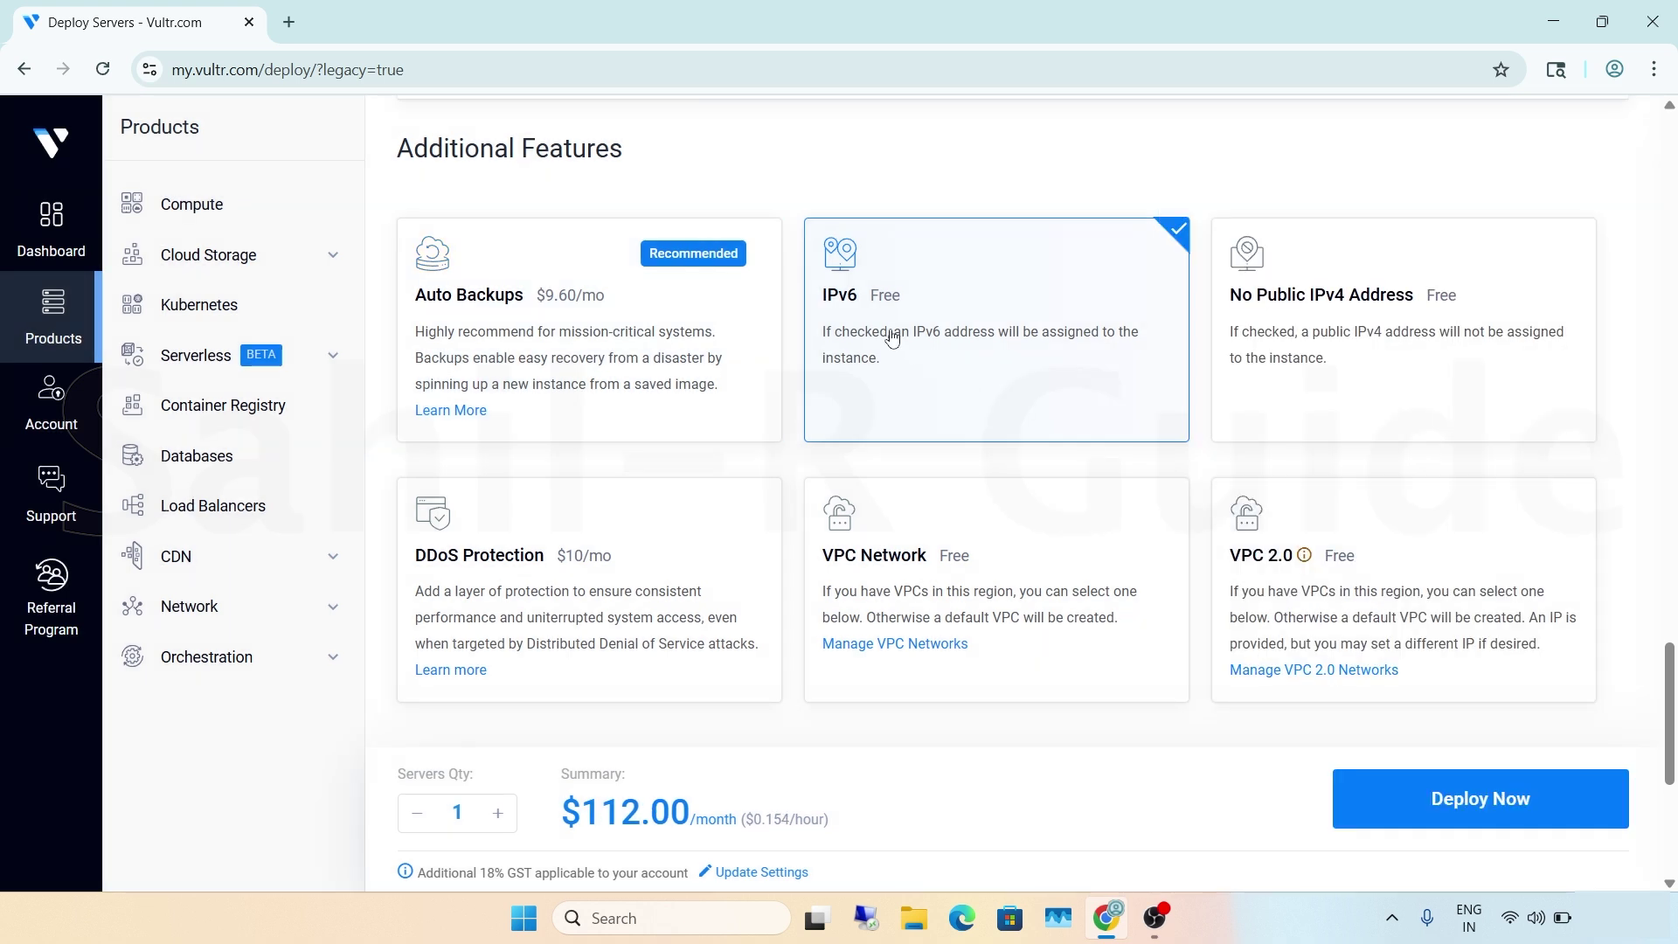
{"action": "left_click", "coordinate": [983, 315]}
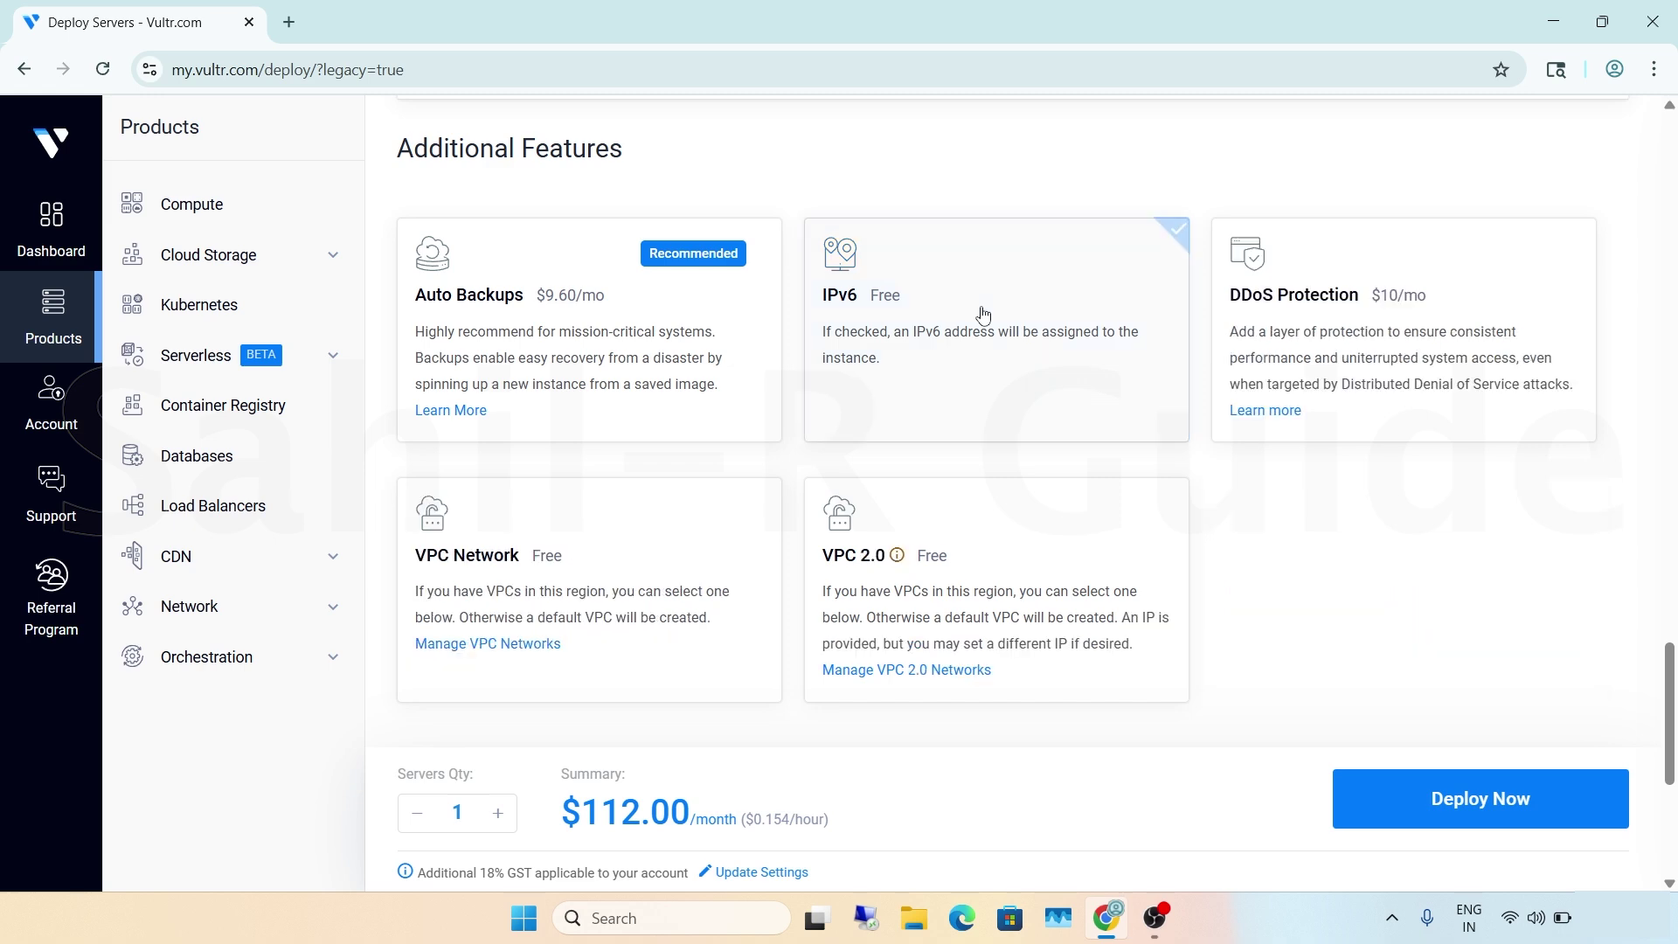
{"action": "left_click", "coordinate": [984, 314]}
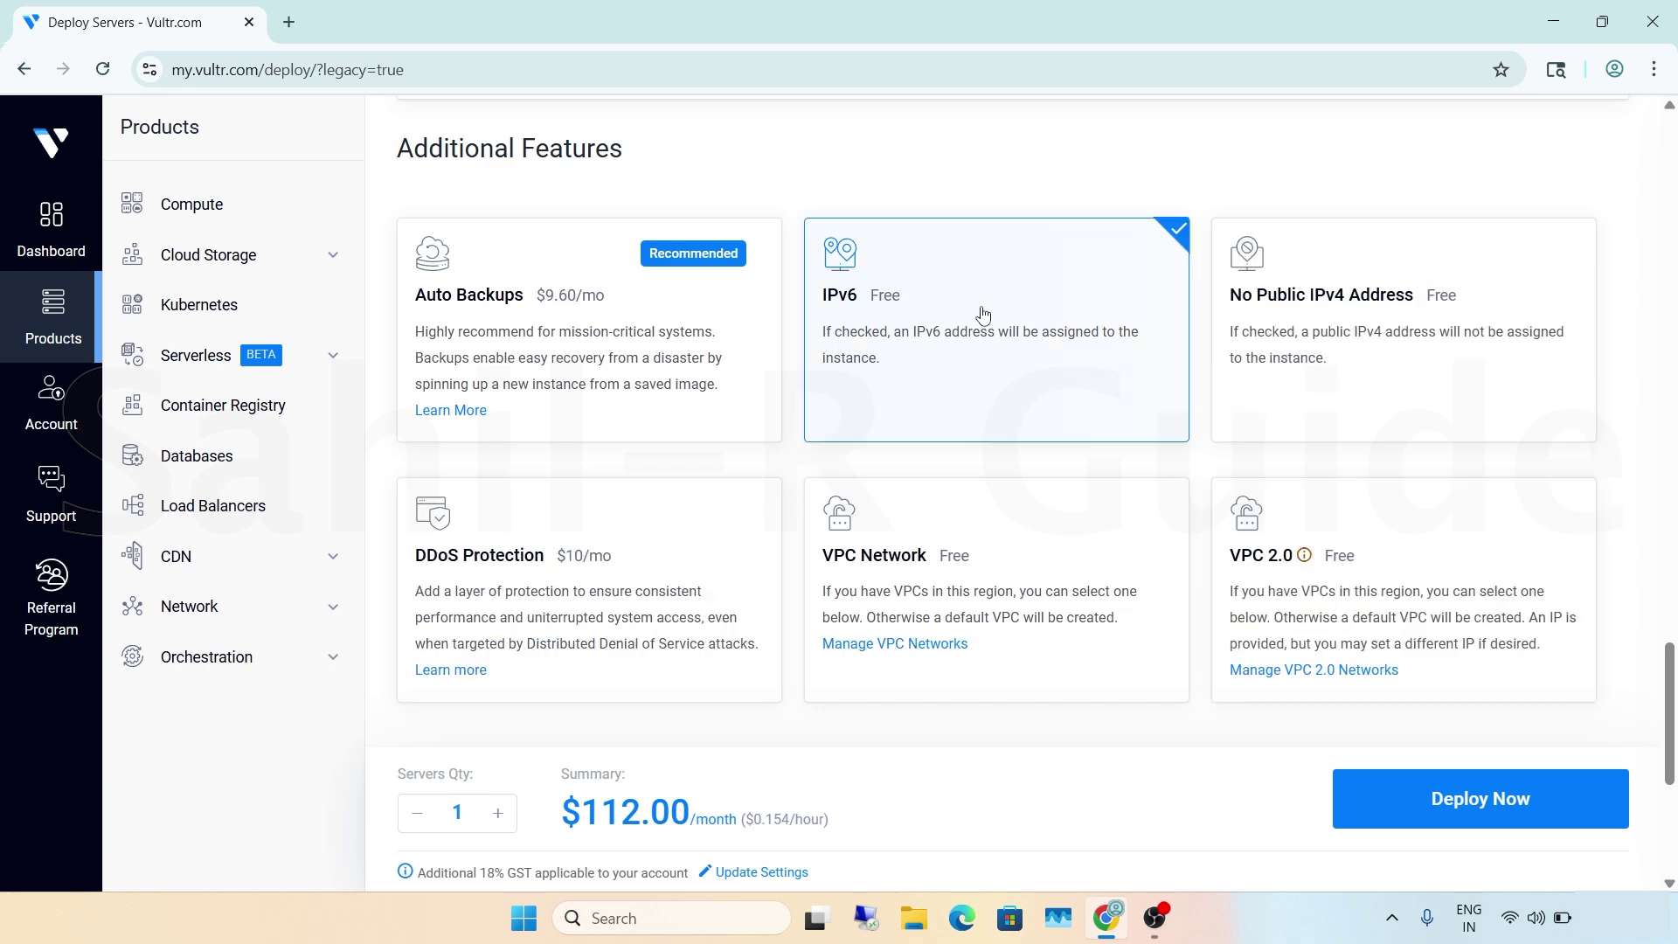
{"action": "left_click", "coordinate": [983, 315]}
{"action": "scroll", "coordinate": [983, 315], "scroll_direction": "down", "scroll_amount": 5}
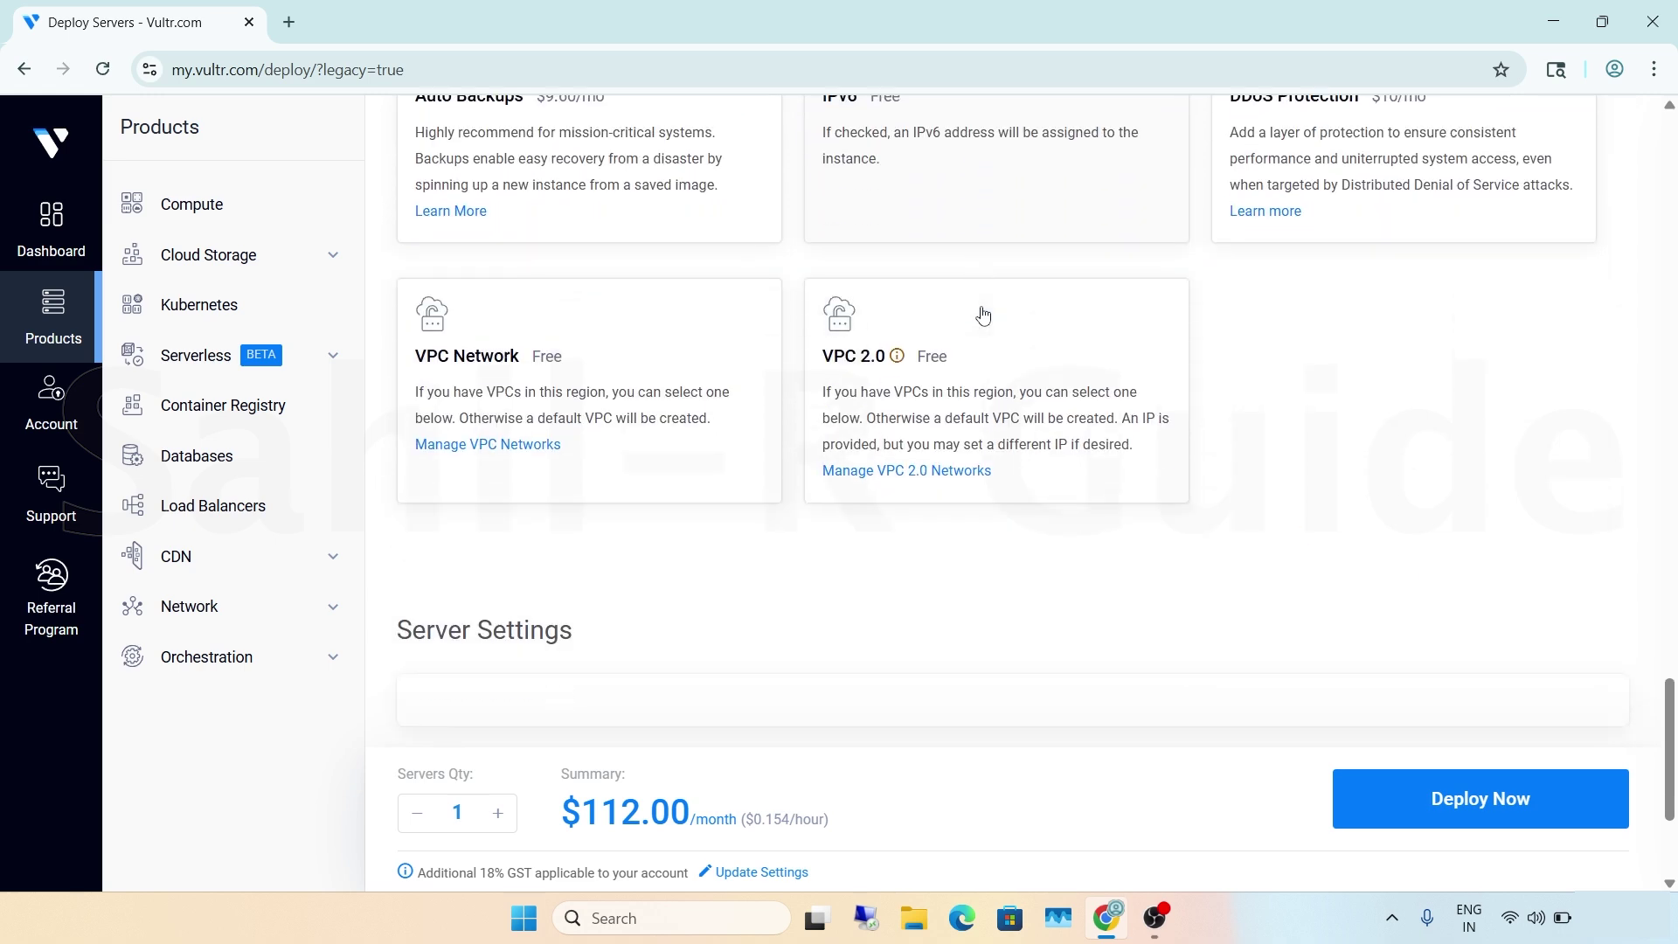
Step: Enter Sumint25 as the server hostname and label, and deploy the server
{"action": "scroll", "coordinate": [984, 314], "scroll_direction": "down", "scroll_amount": 1}
{"action": "left_click", "coordinate": [533, 676]}
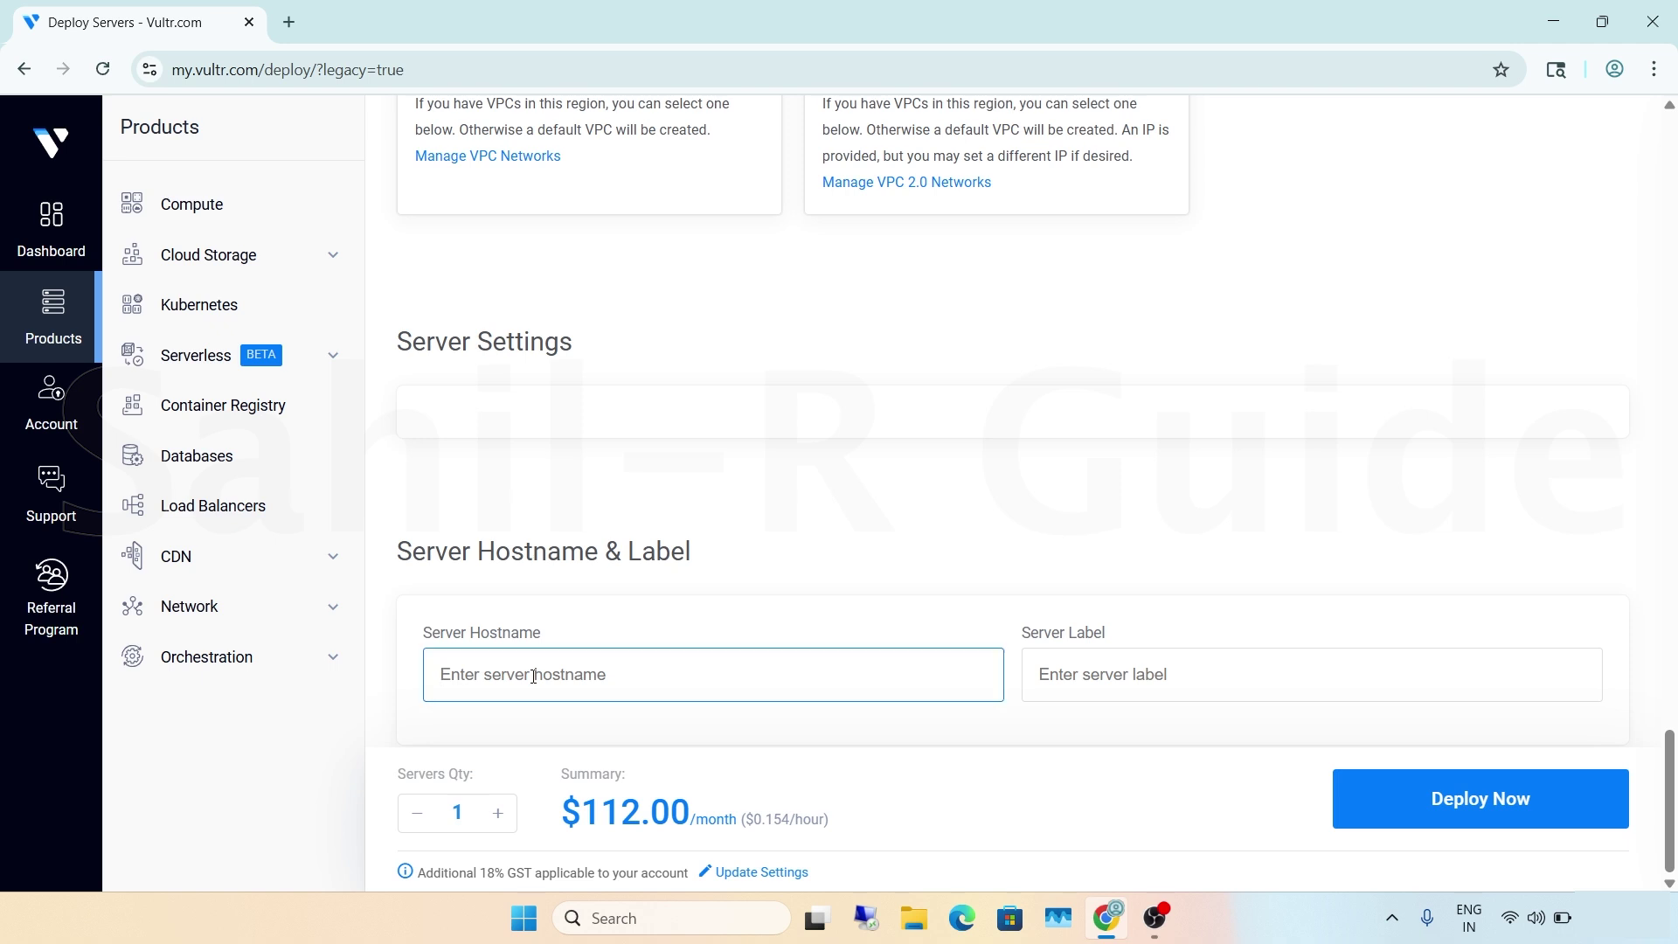
{"action": "type", "text": "Sumint25"}
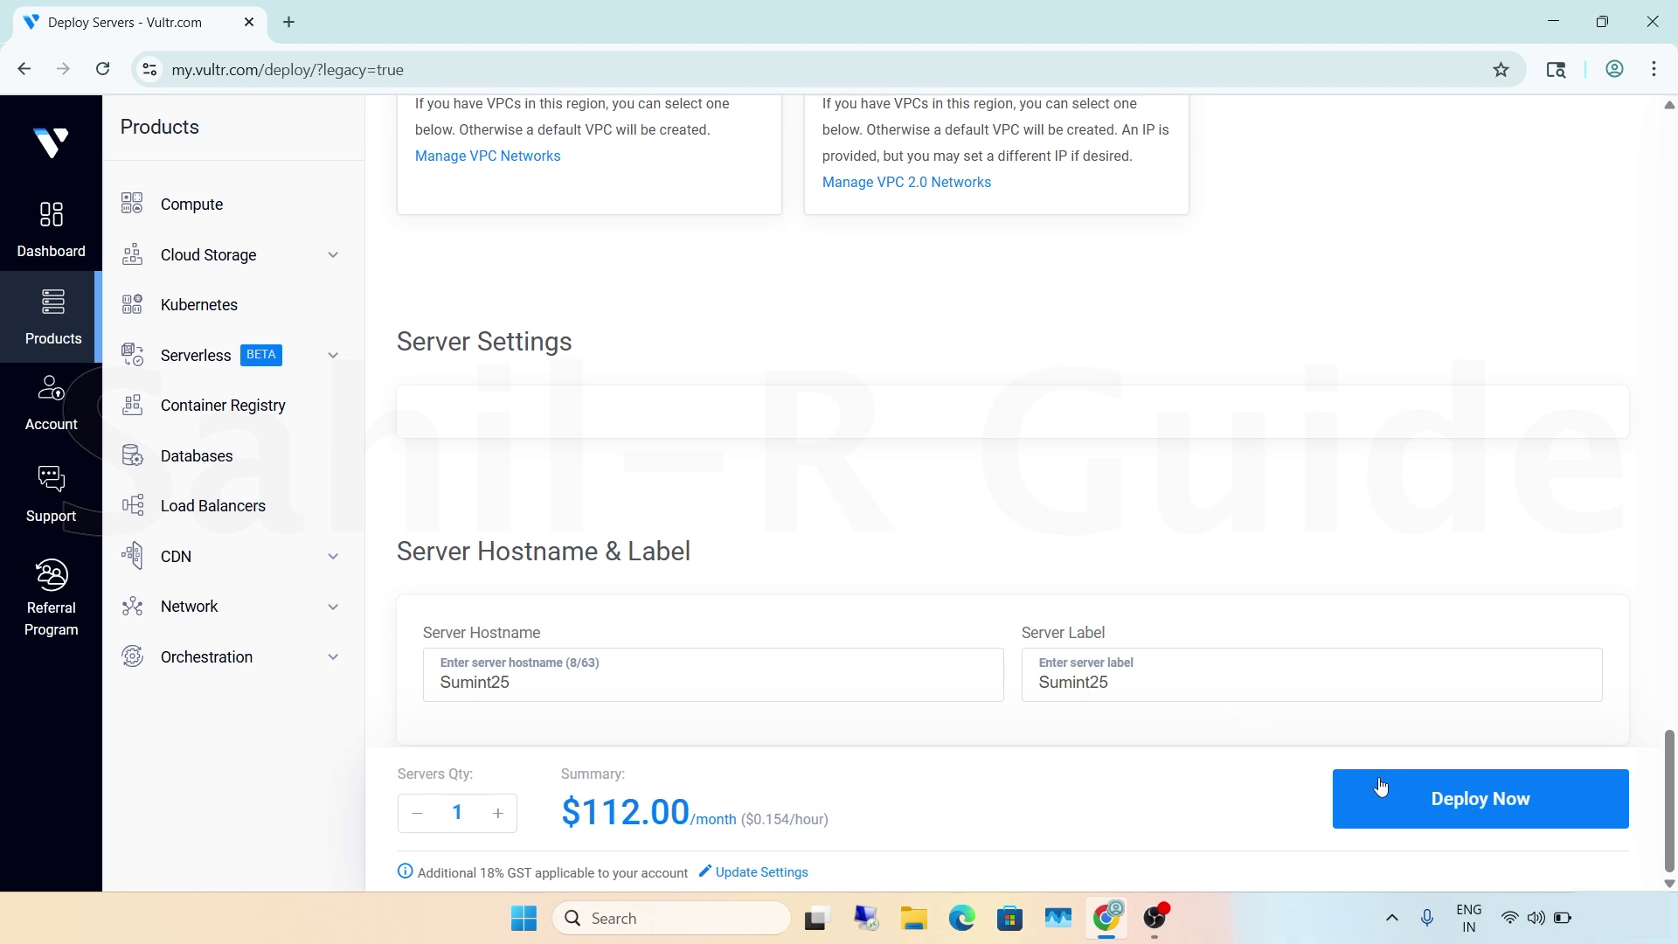
{"action": "left_click", "coordinate": [1388, 791]}
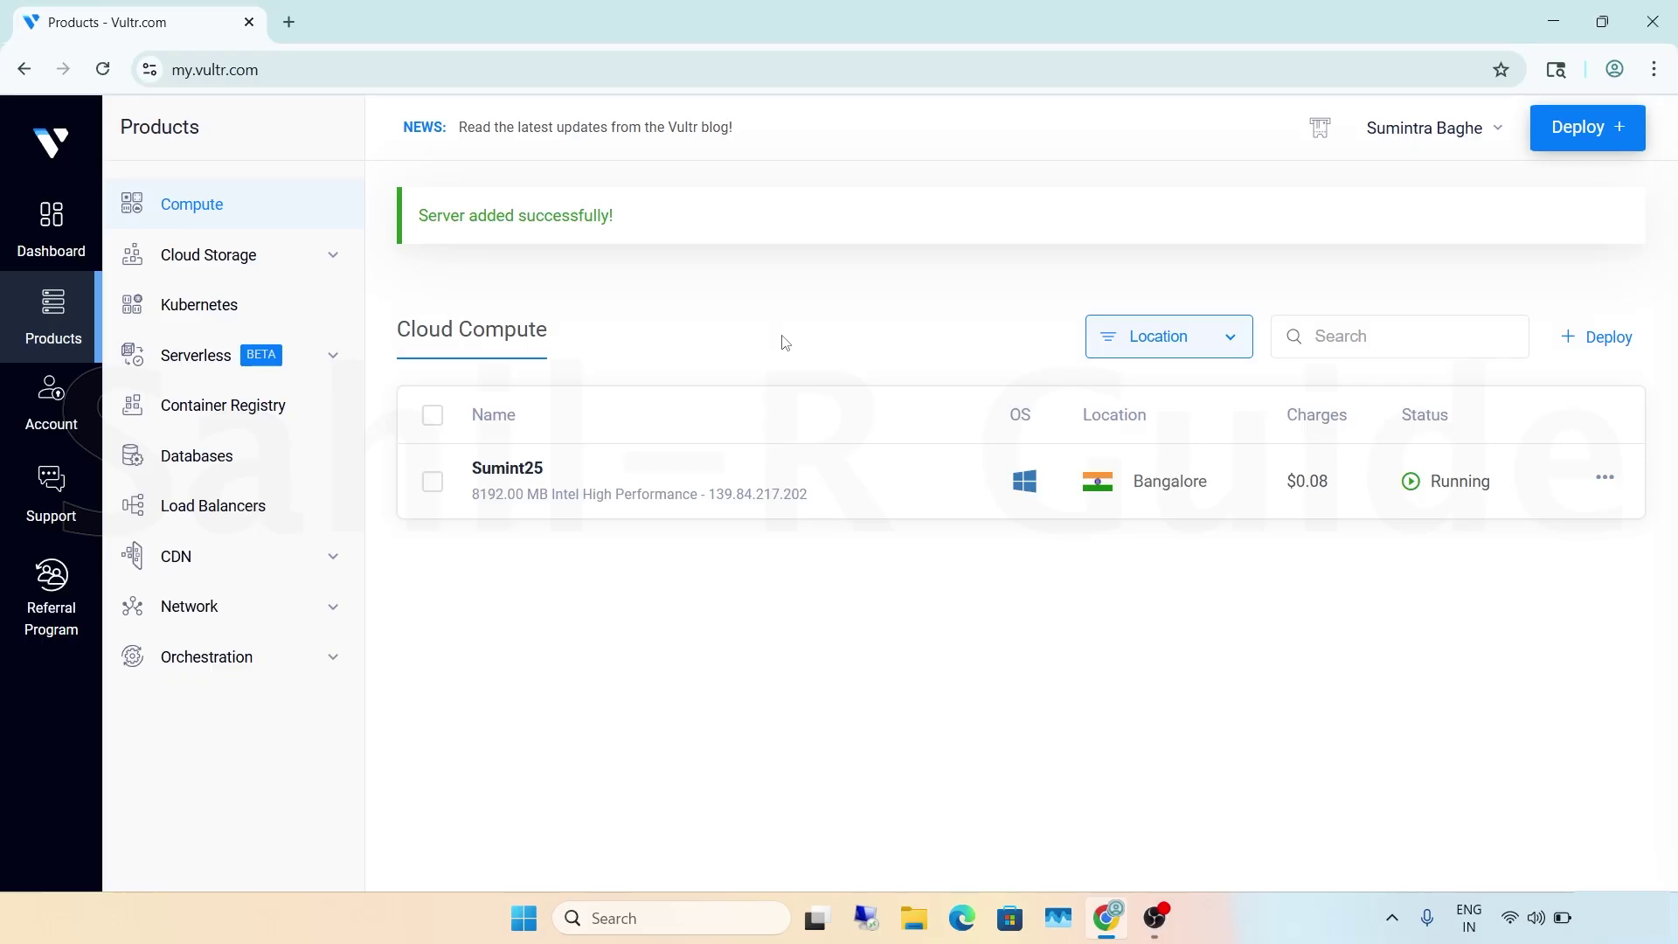
Step: Open the new Sumint25 server's details, reveal its password and copy its IP address
{"action": "left_click", "coordinate": [610, 470]}
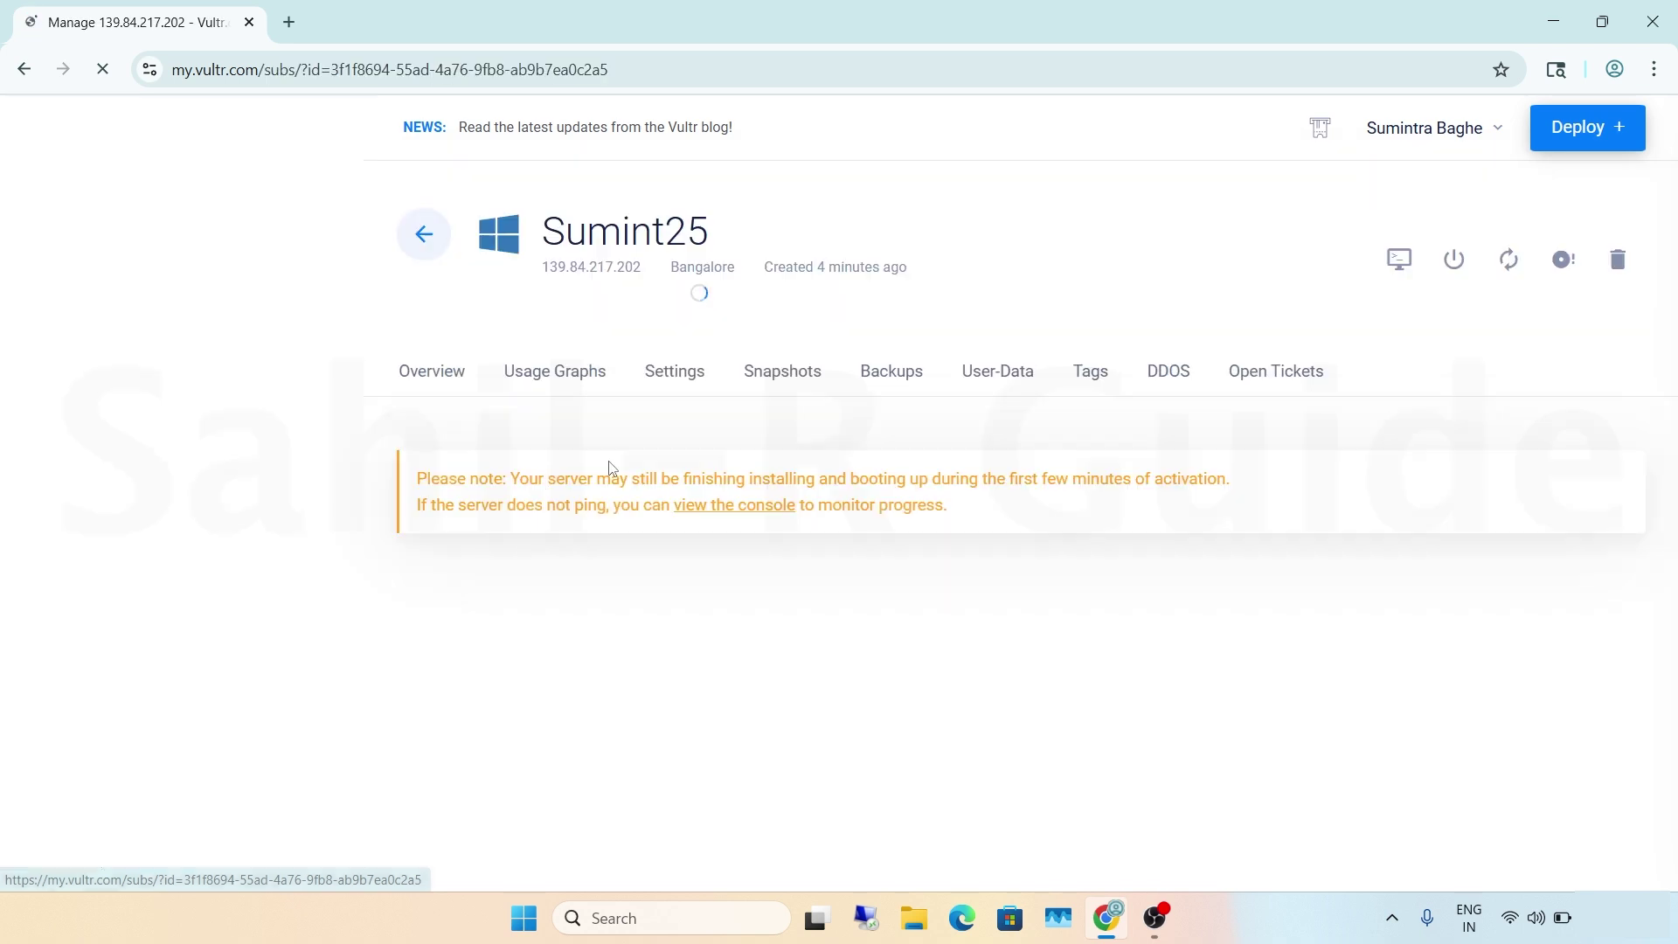
{"action": "scroll", "coordinate": [610, 470], "scroll_direction": "down", "scroll_amount": 3}
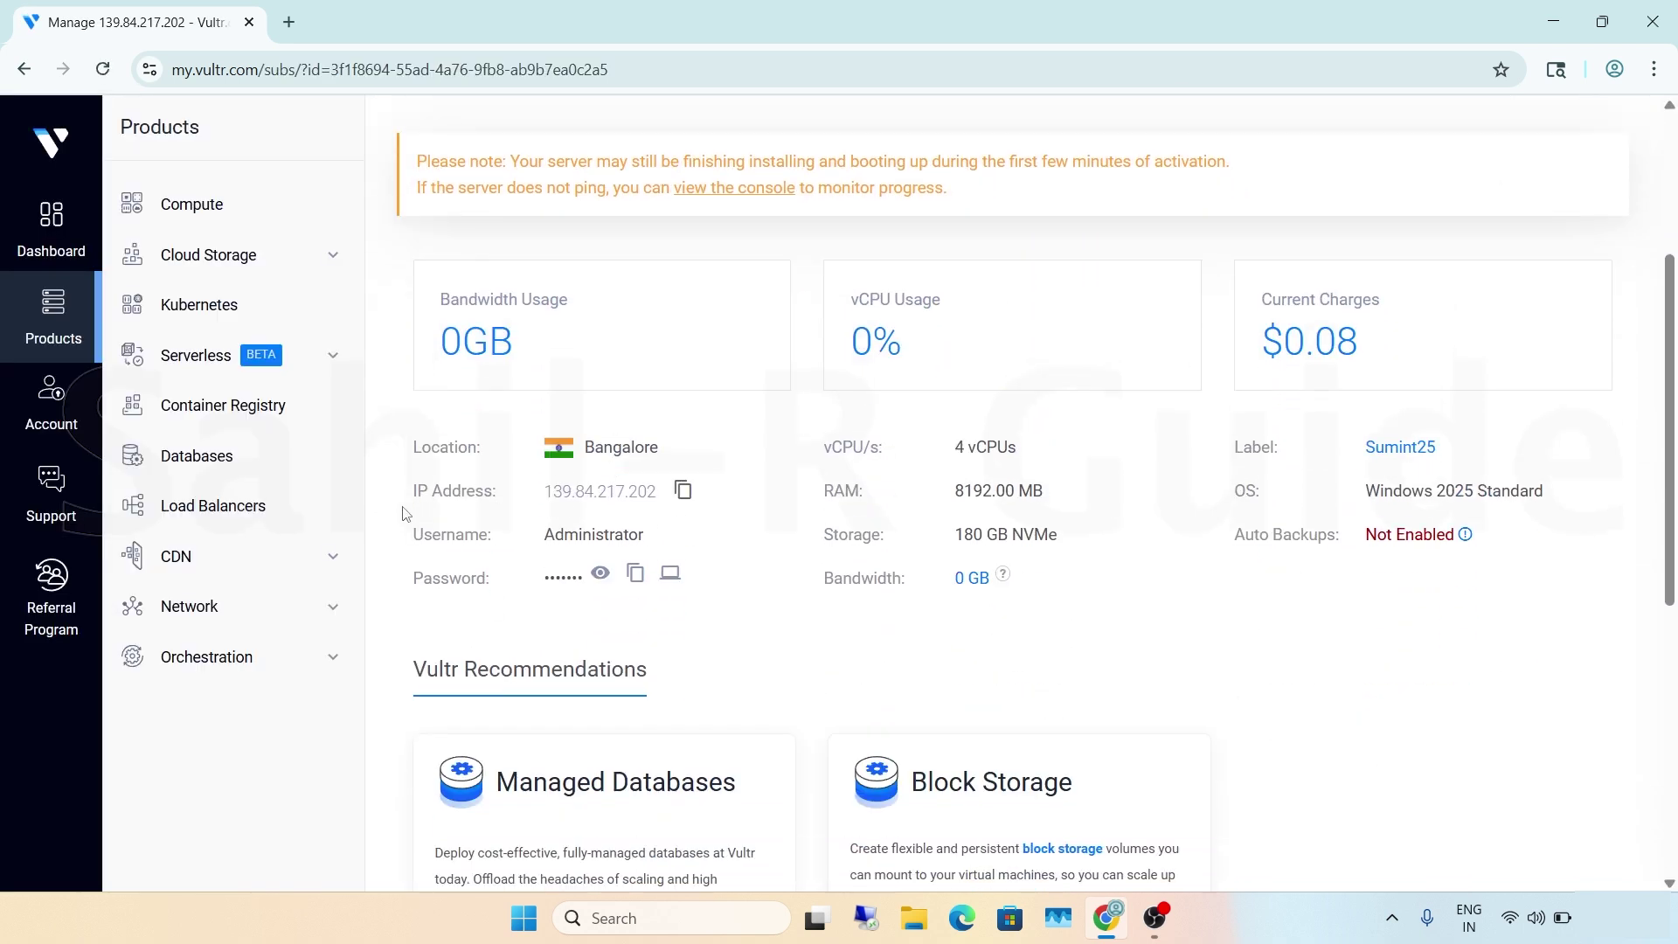
{"action": "left_click", "coordinate": [599, 574]}
{"action": "left_click", "coordinate": [684, 492]}
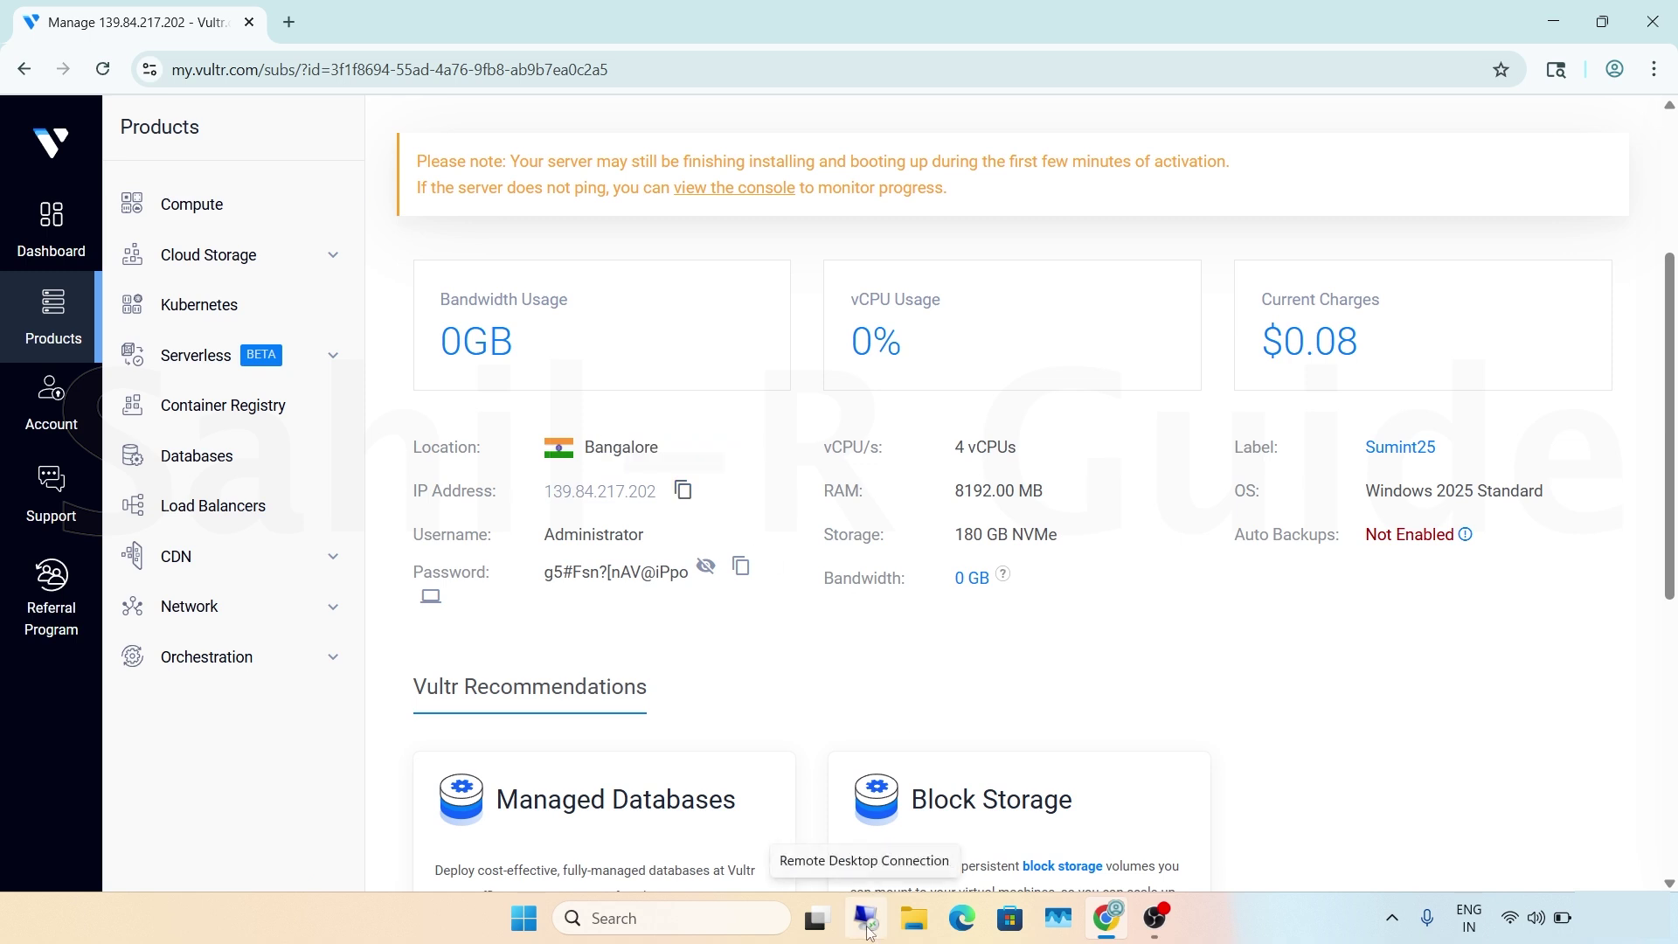
Step: Switch to Remote Desktop Connection and start connecting to the copied server IP address
{"action": "left_click", "coordinate": [869, 932]}
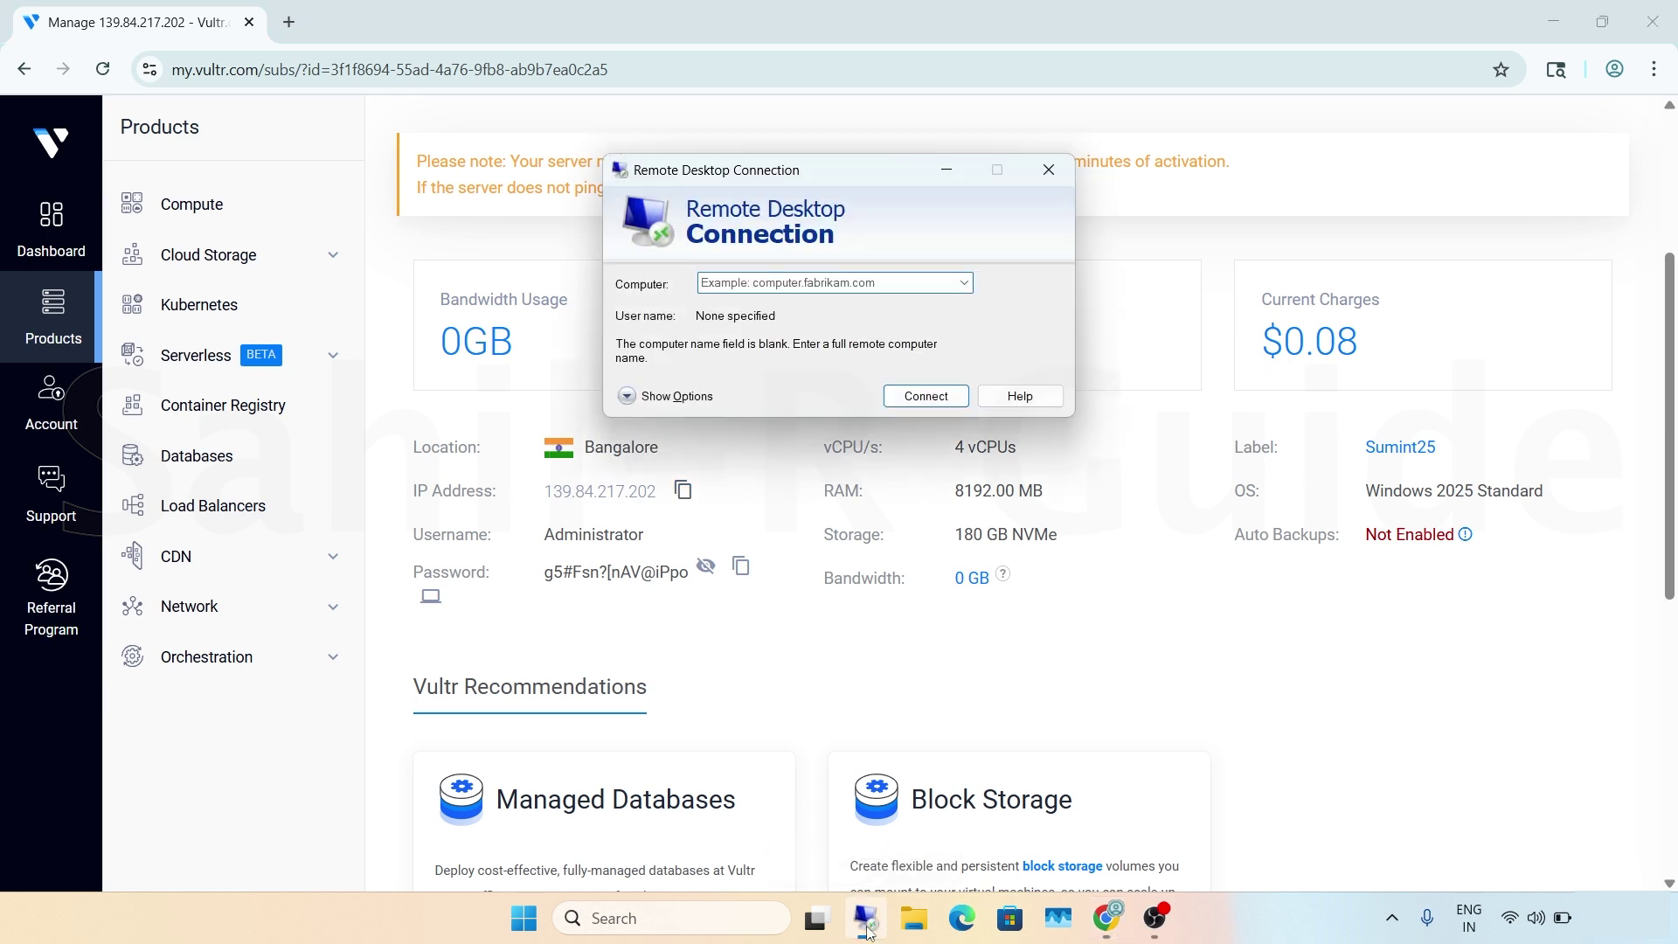
{"action": "key", "text": "ctrl+v"}
{"action": "left_click", "coordinate": [922, 405]}
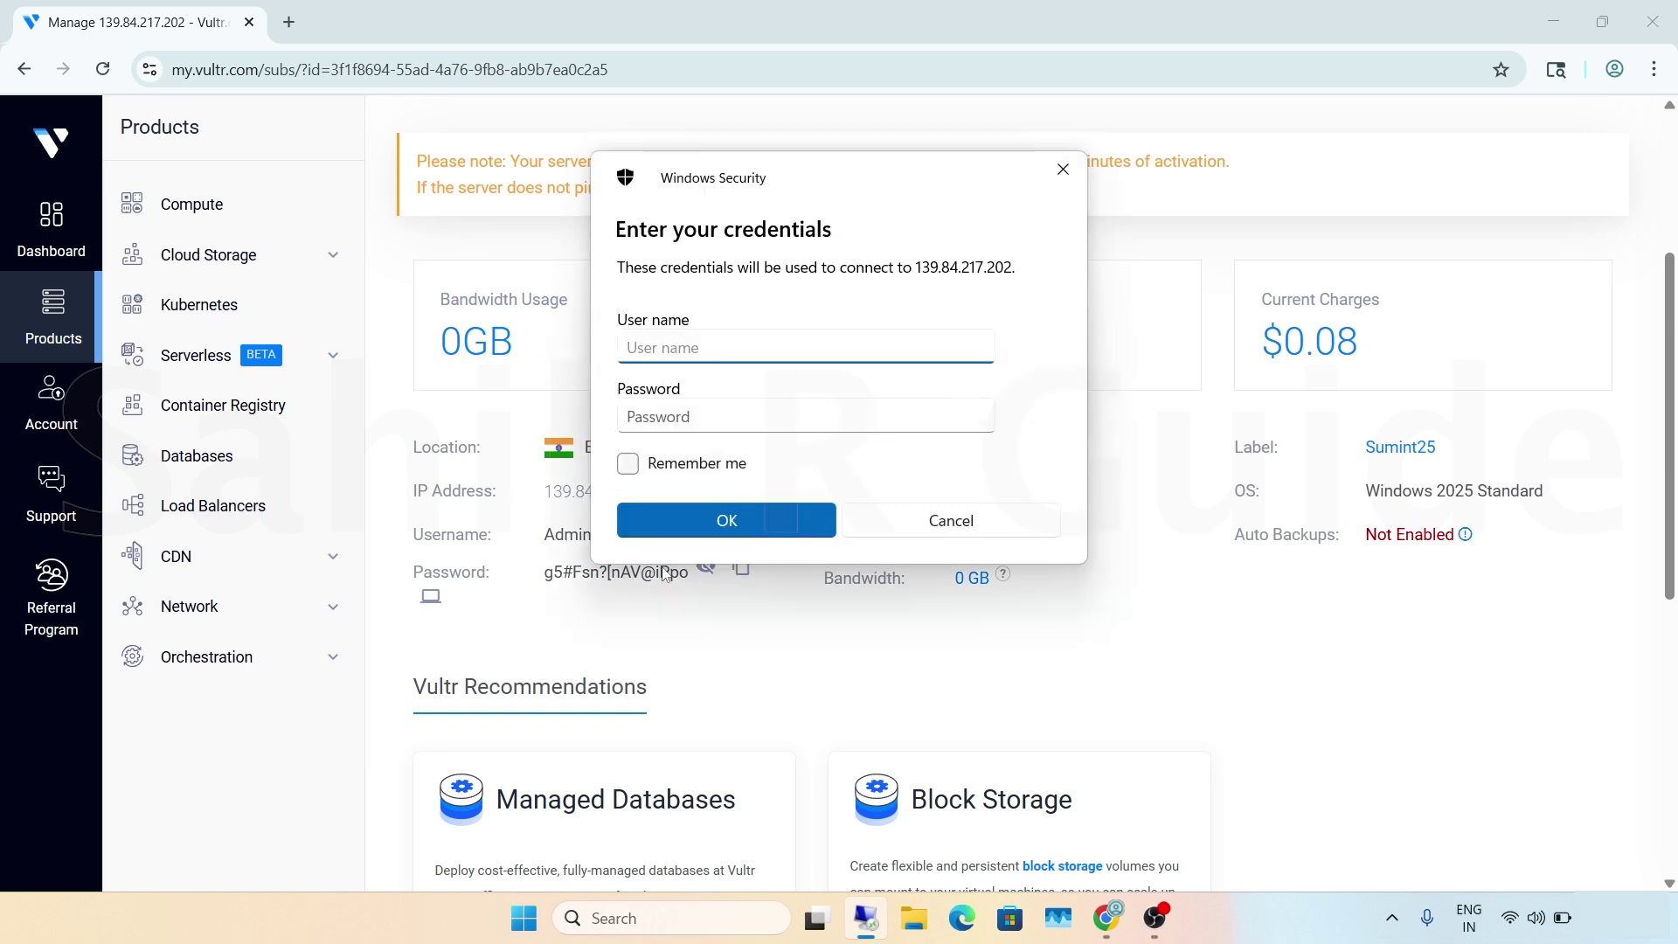
Step: Copy the server's username from its details page and enter Administrator as the remote login user name
{"action": "left_click", "coordinate": [648, 517]}
{"action": "double_click", "coordinate": [575, 540]}
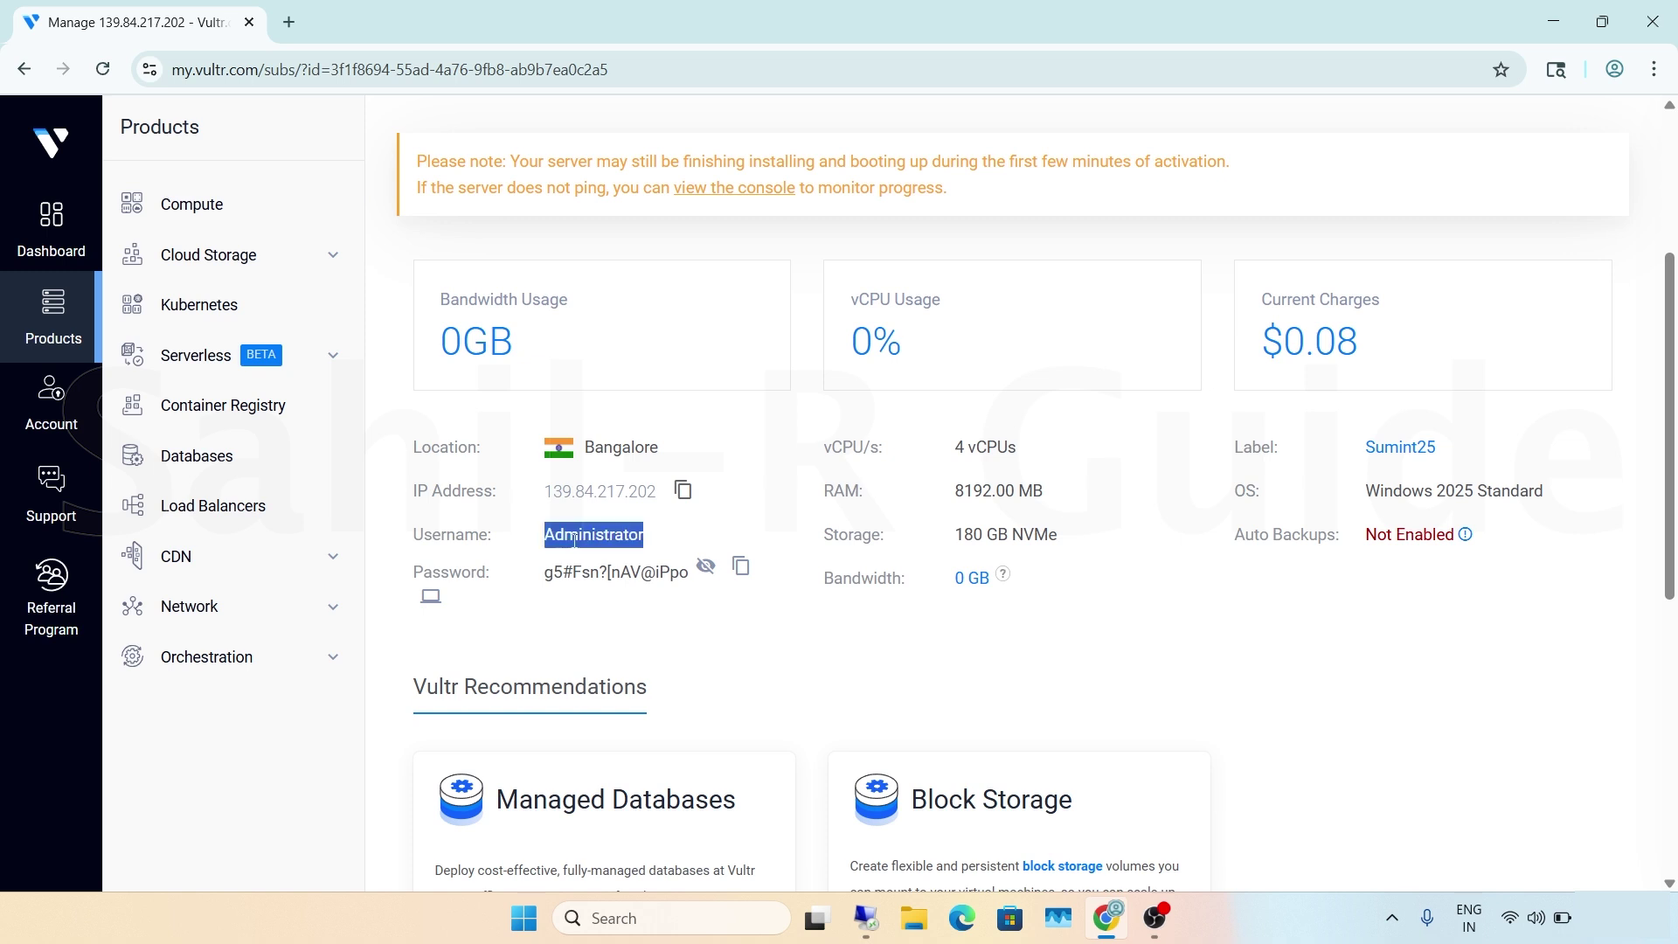
{"action": "key", "text": "ctrl+v"}
Step: Copy the server password into the remote login's password field, sign in and connect despite the certificate warning
{"action": "left_click_drag", "start_coordinate": [795, 682], "coordinate": [746, 563]}
{"action": "left_click", "coordinate": [741, 565]}
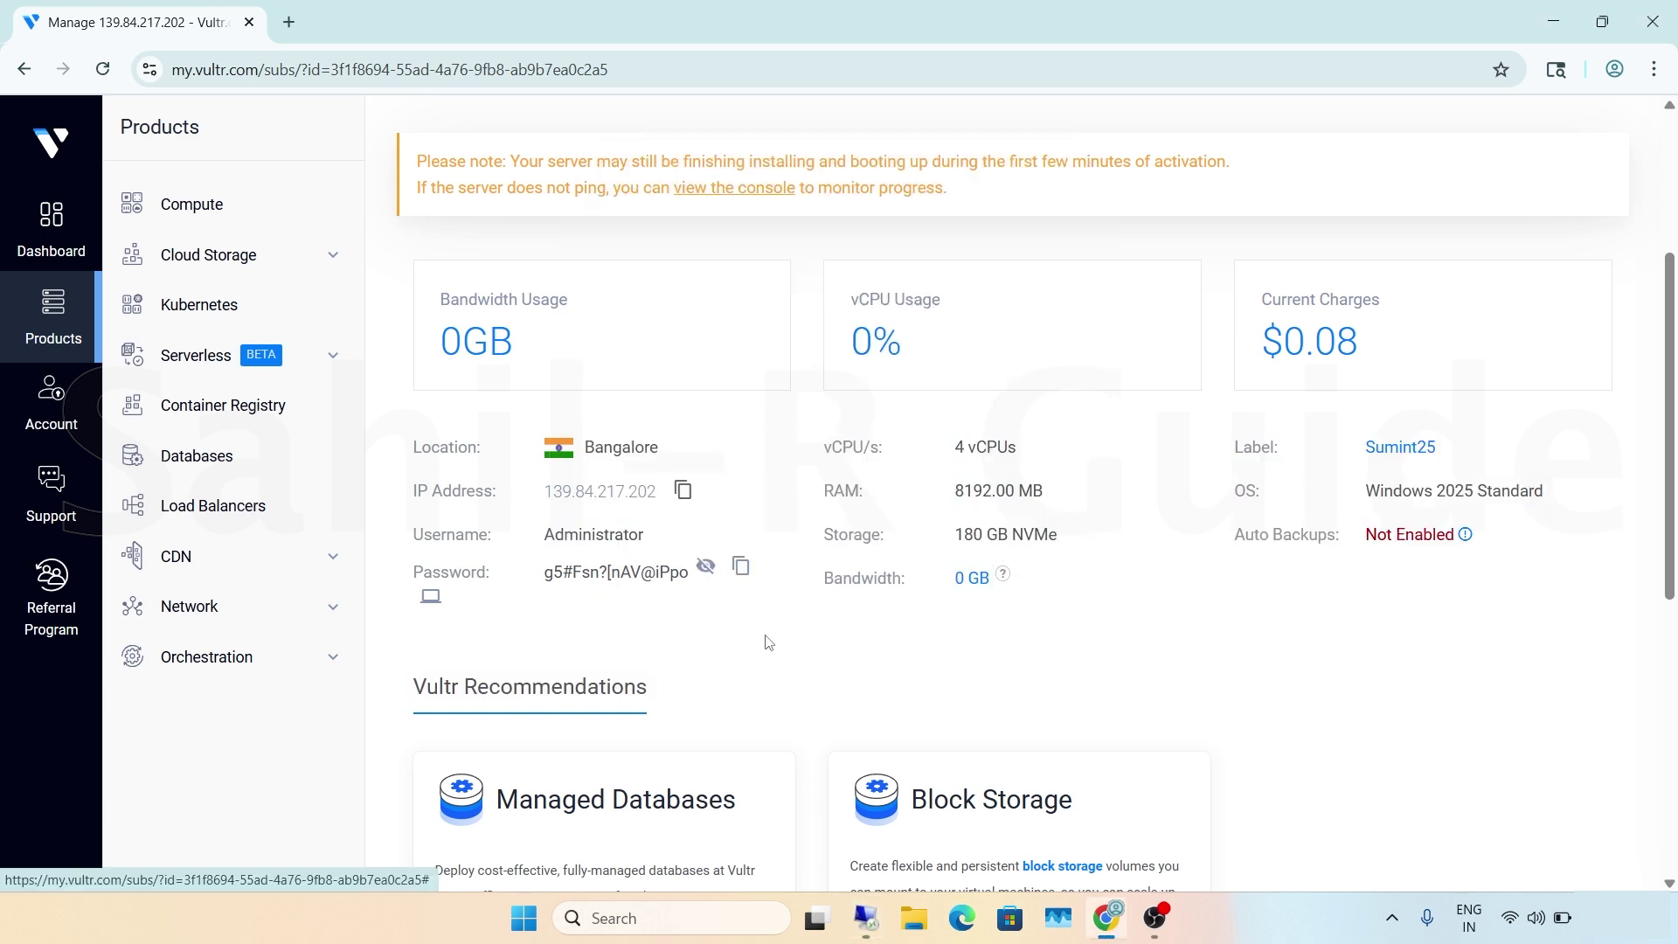
{"action": "left_click", "coordinate": [865, 918]}
{"action": "left_click", "coordinate": [775, 430]}
{"action": "key", "text": "ctrl+v"}
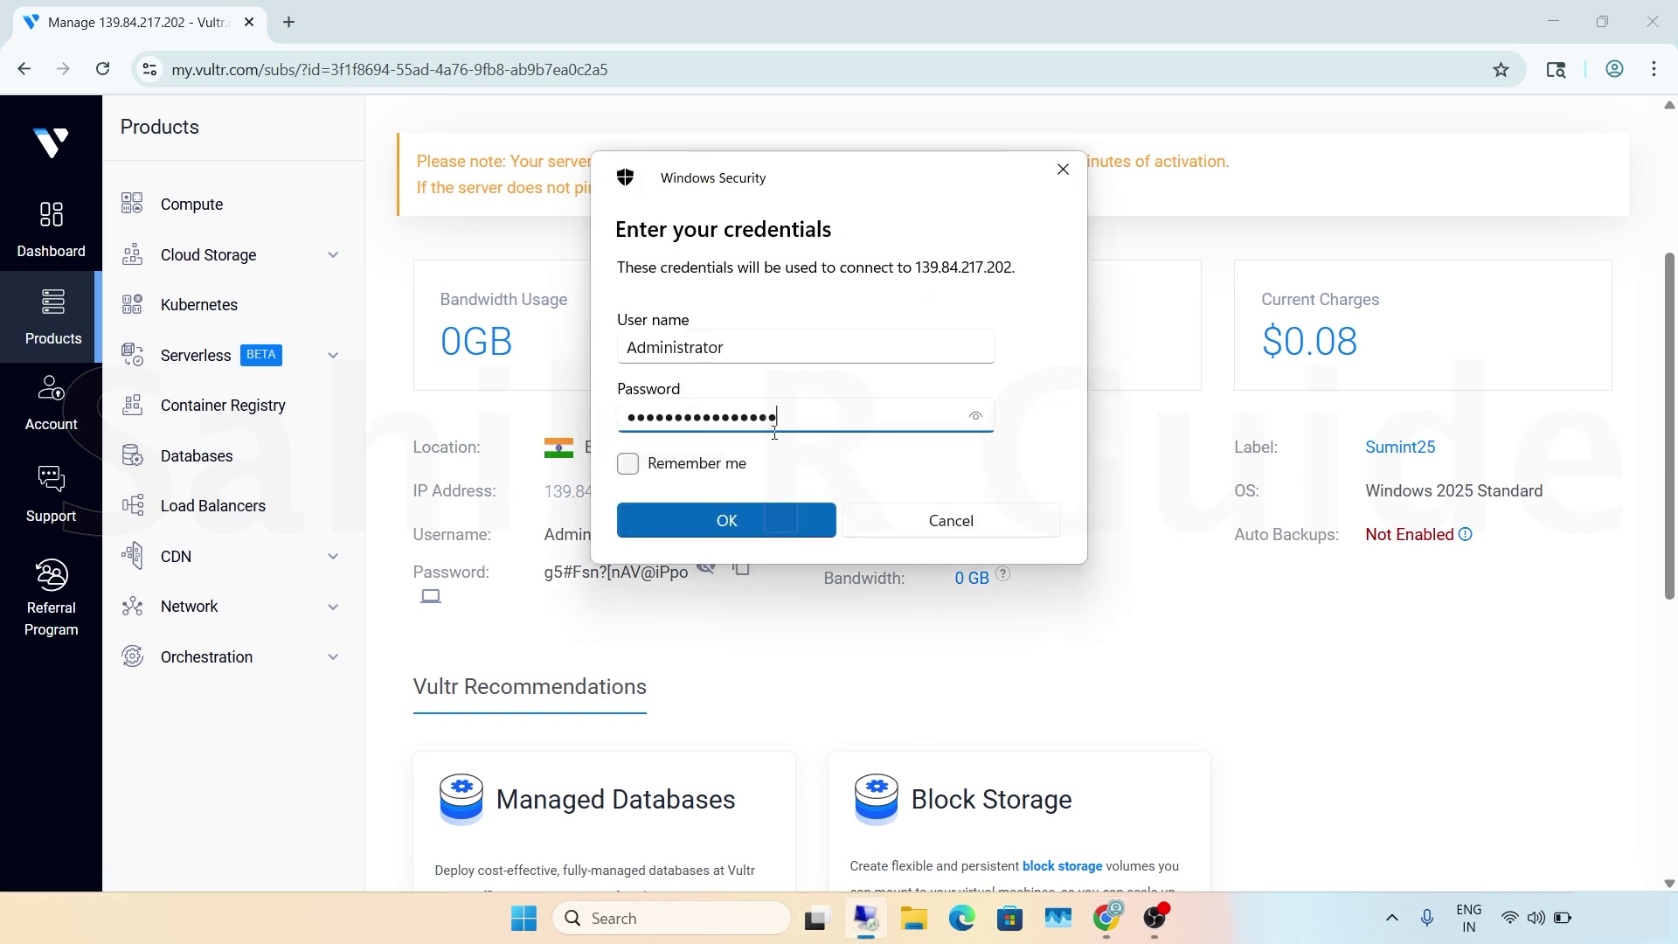
{"action": "left_click", "coordinate": [720, 522]}
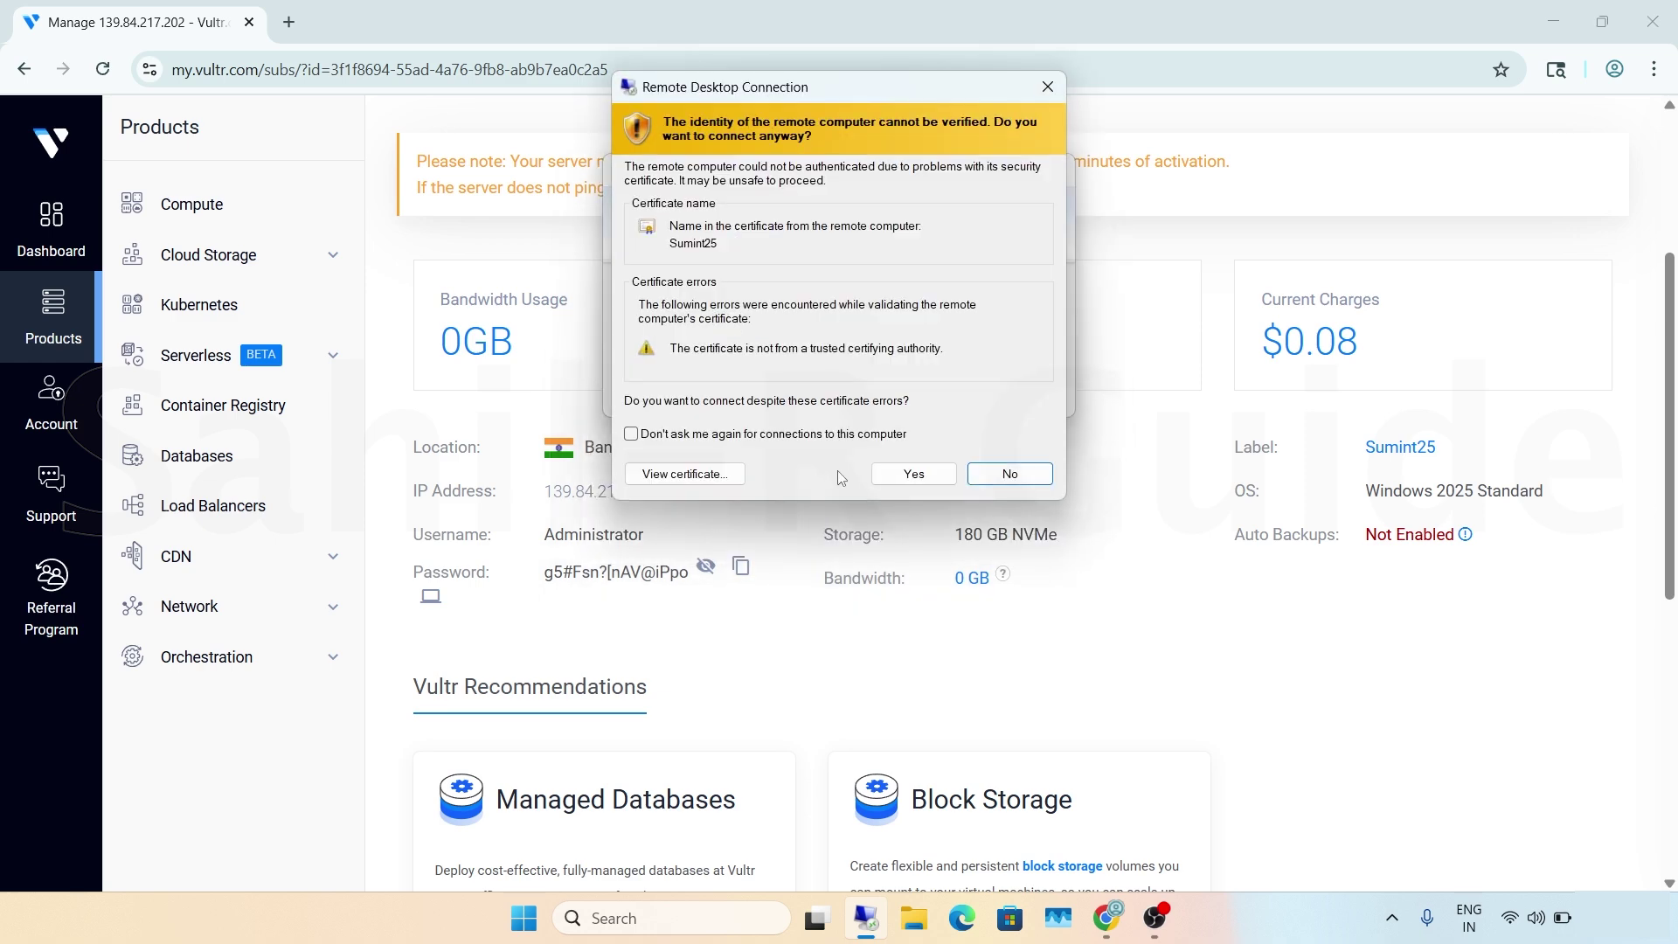
{"action": "left_click", "coordinate": [912, 474]}
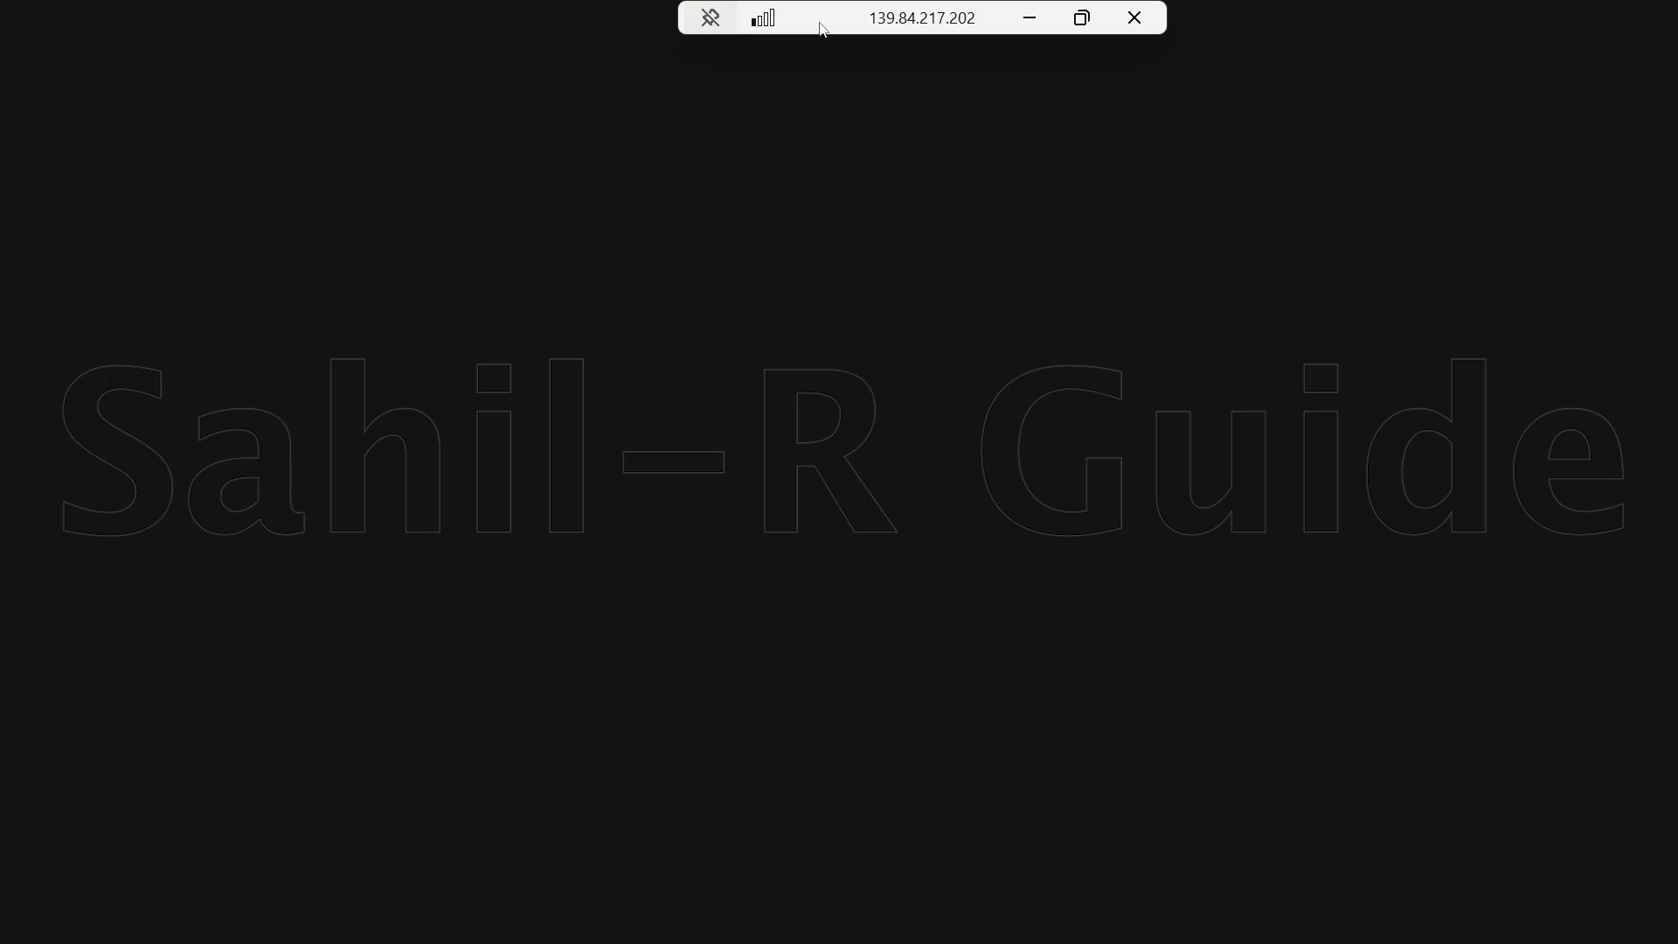
Step: Move the remote connection bar aside, dismiss the Windows Admin Center message and close Server Manager
{"action": "left_click_drag", "start_coordinate": [816, 26], "coordinate": [722, 31]}
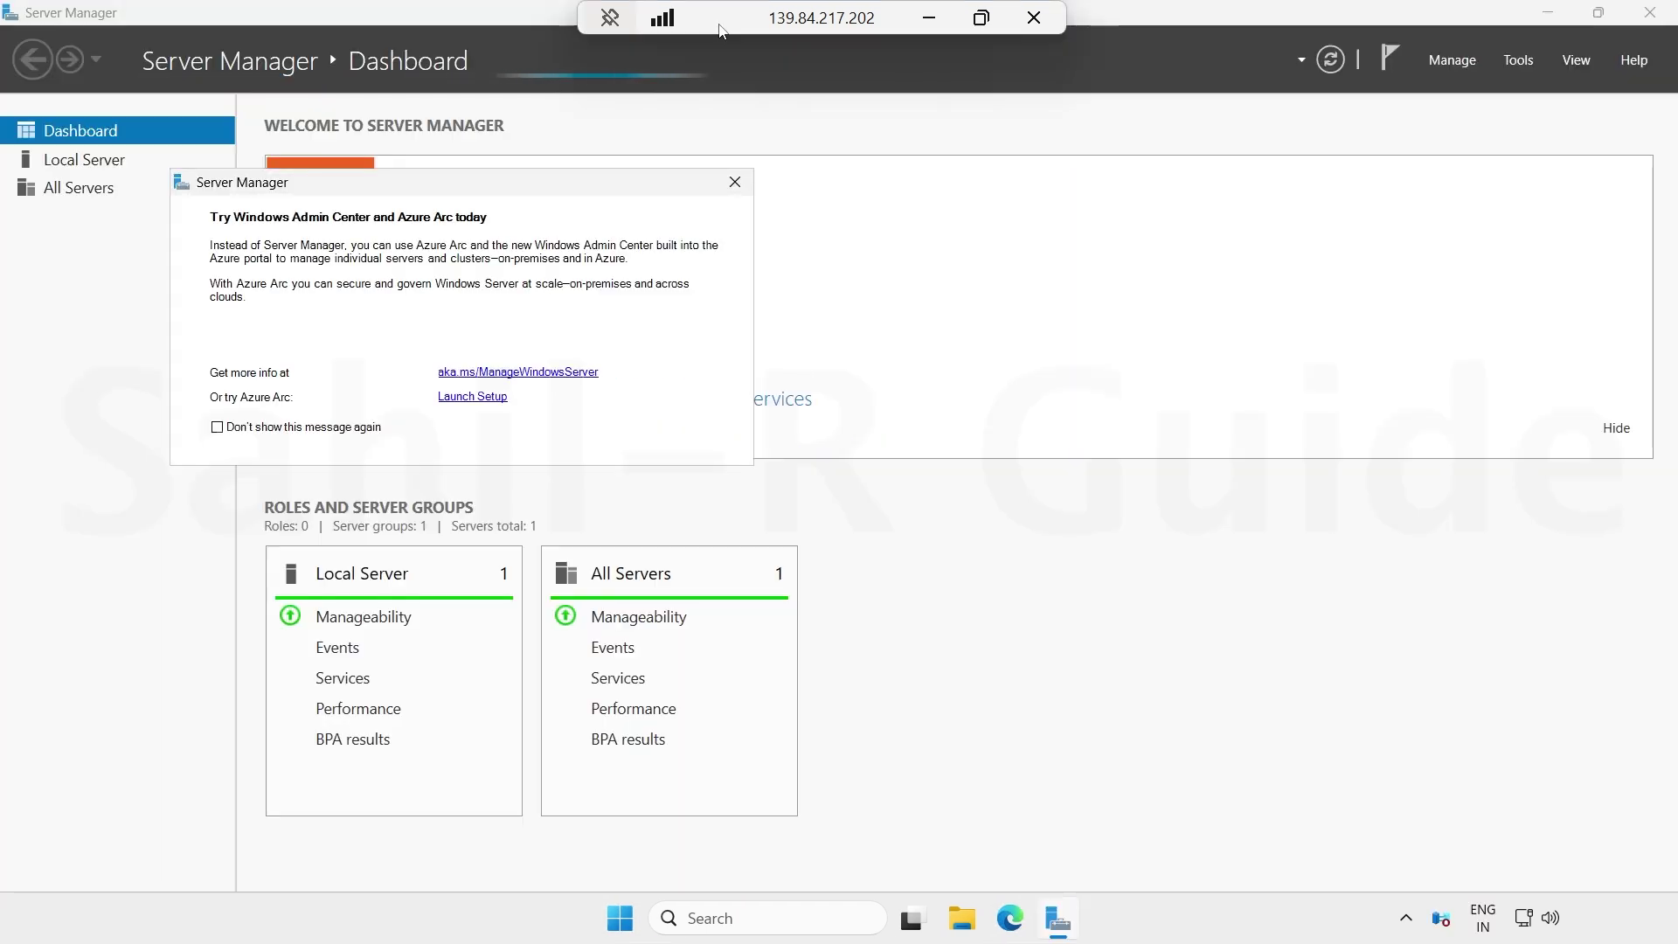
{"action": "left_click", "coordinate": [735, 182]}
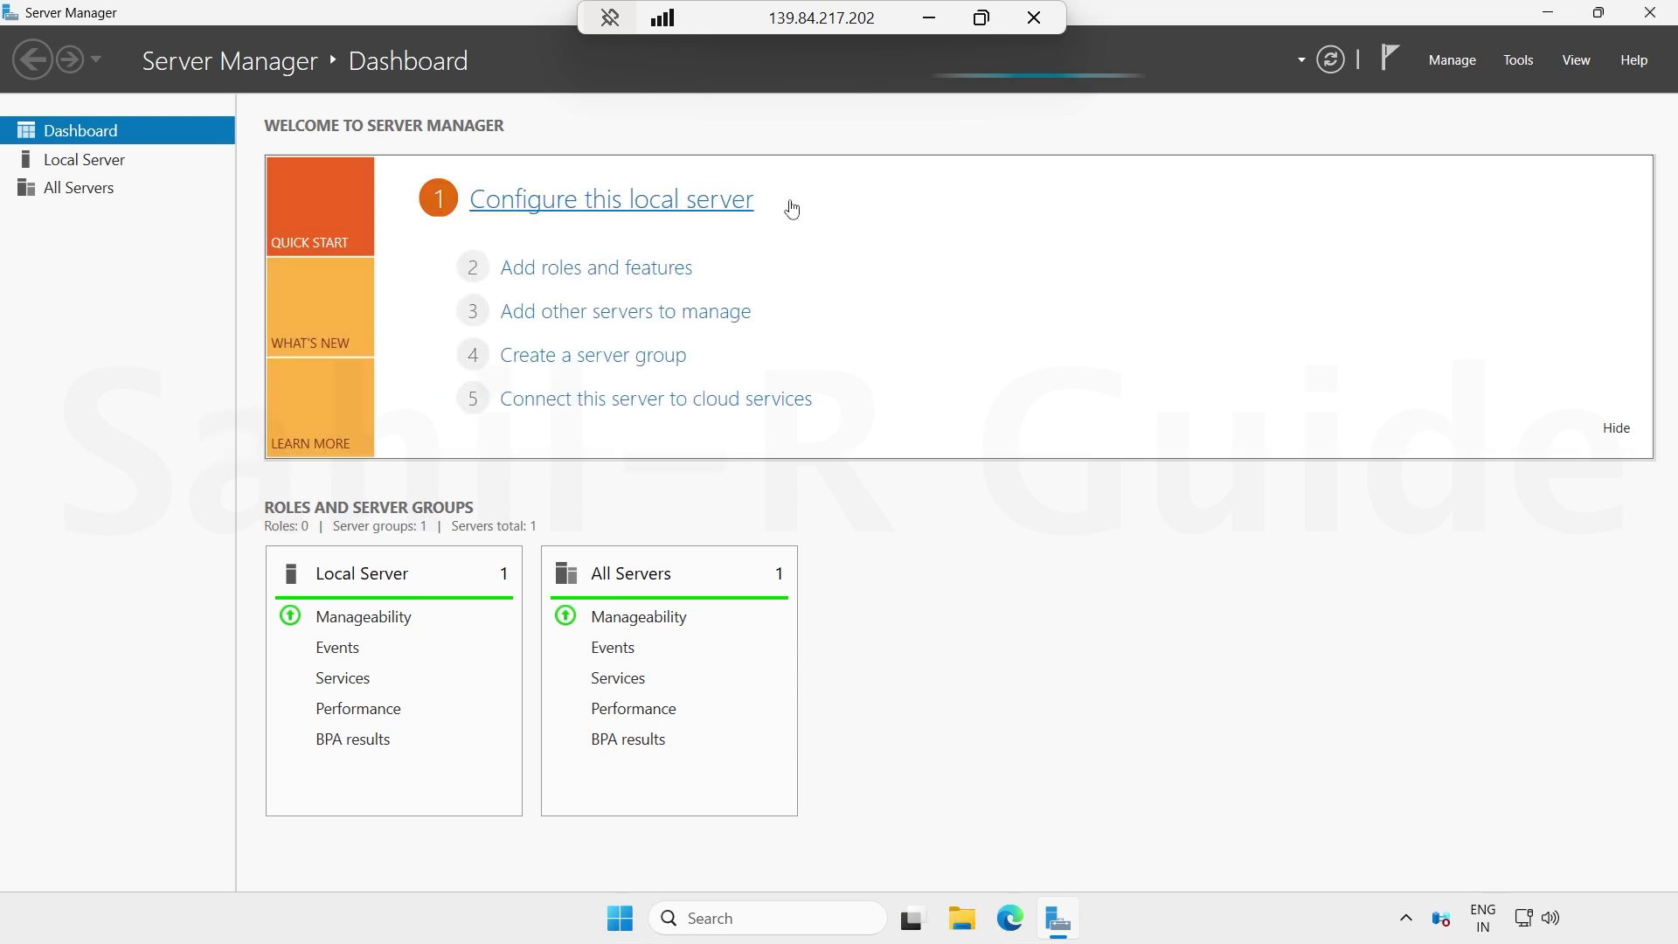
{"action": "left_click", "coordinate": [1657, 12]}
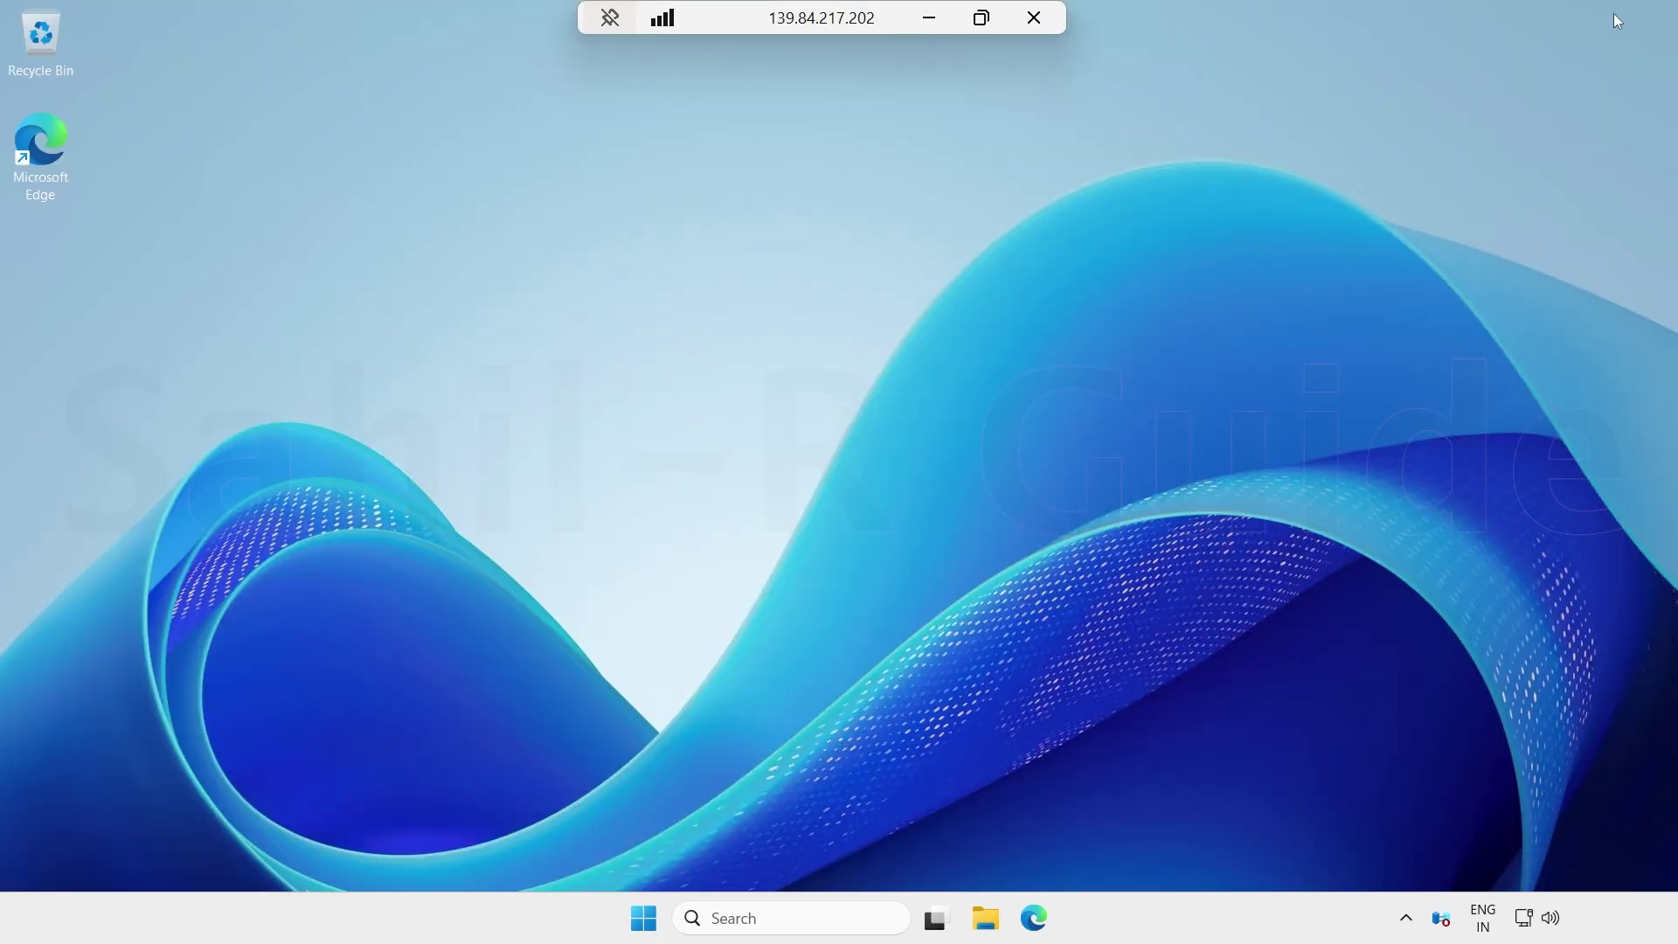
Step: Open Microsoft Edge on the remote server and get through its first-run screens without Google data
{"action": "double_click", "coordinate": [51, 140]}
{"action": "left_click", "coordinate": [262, 784]}
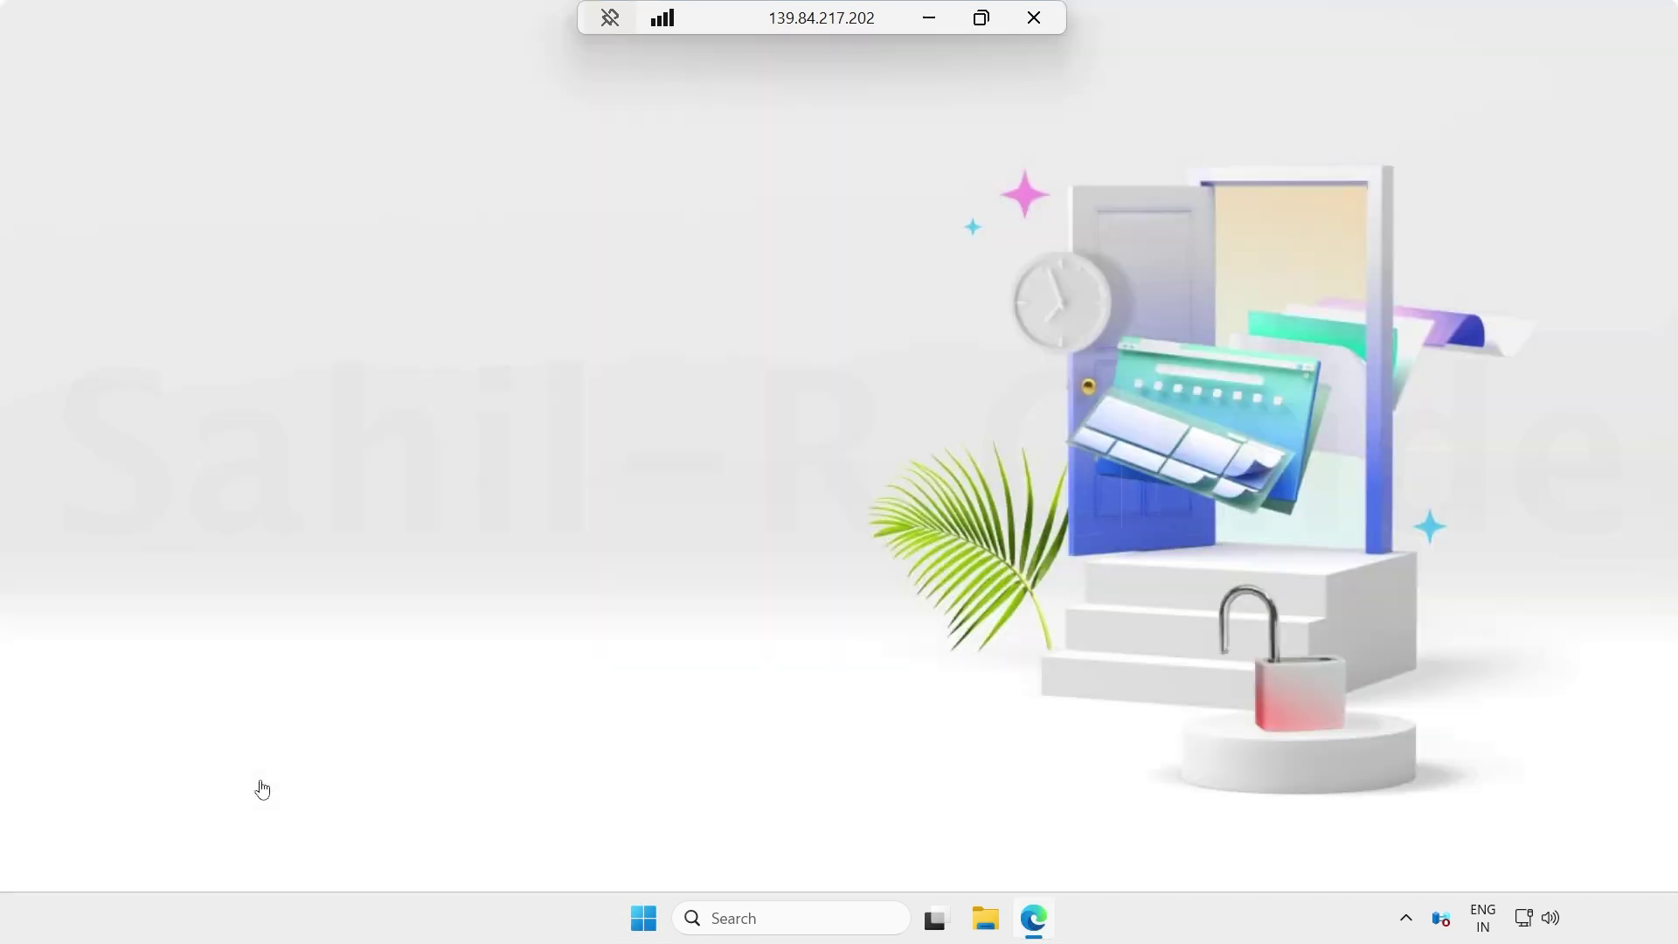
{"action": "left_click", "coordinate": [196, 777]}
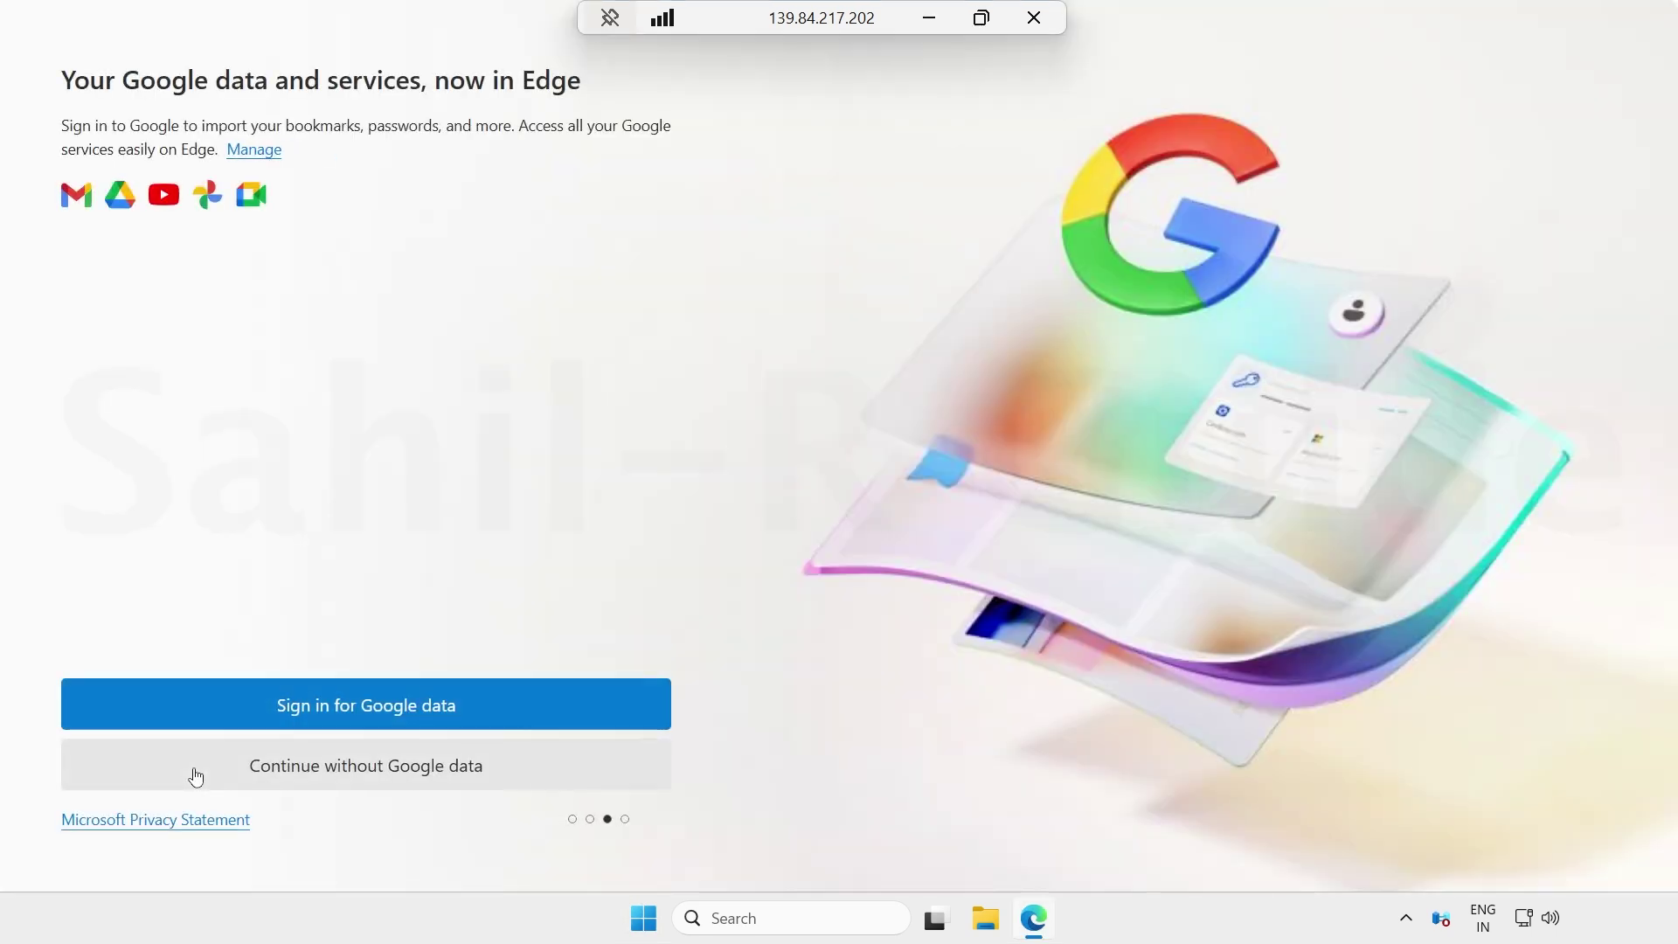
{"action": "left_click", "coordinate": [196, 777]}
{"action": "left_click", "coordinate": [196, 777]}
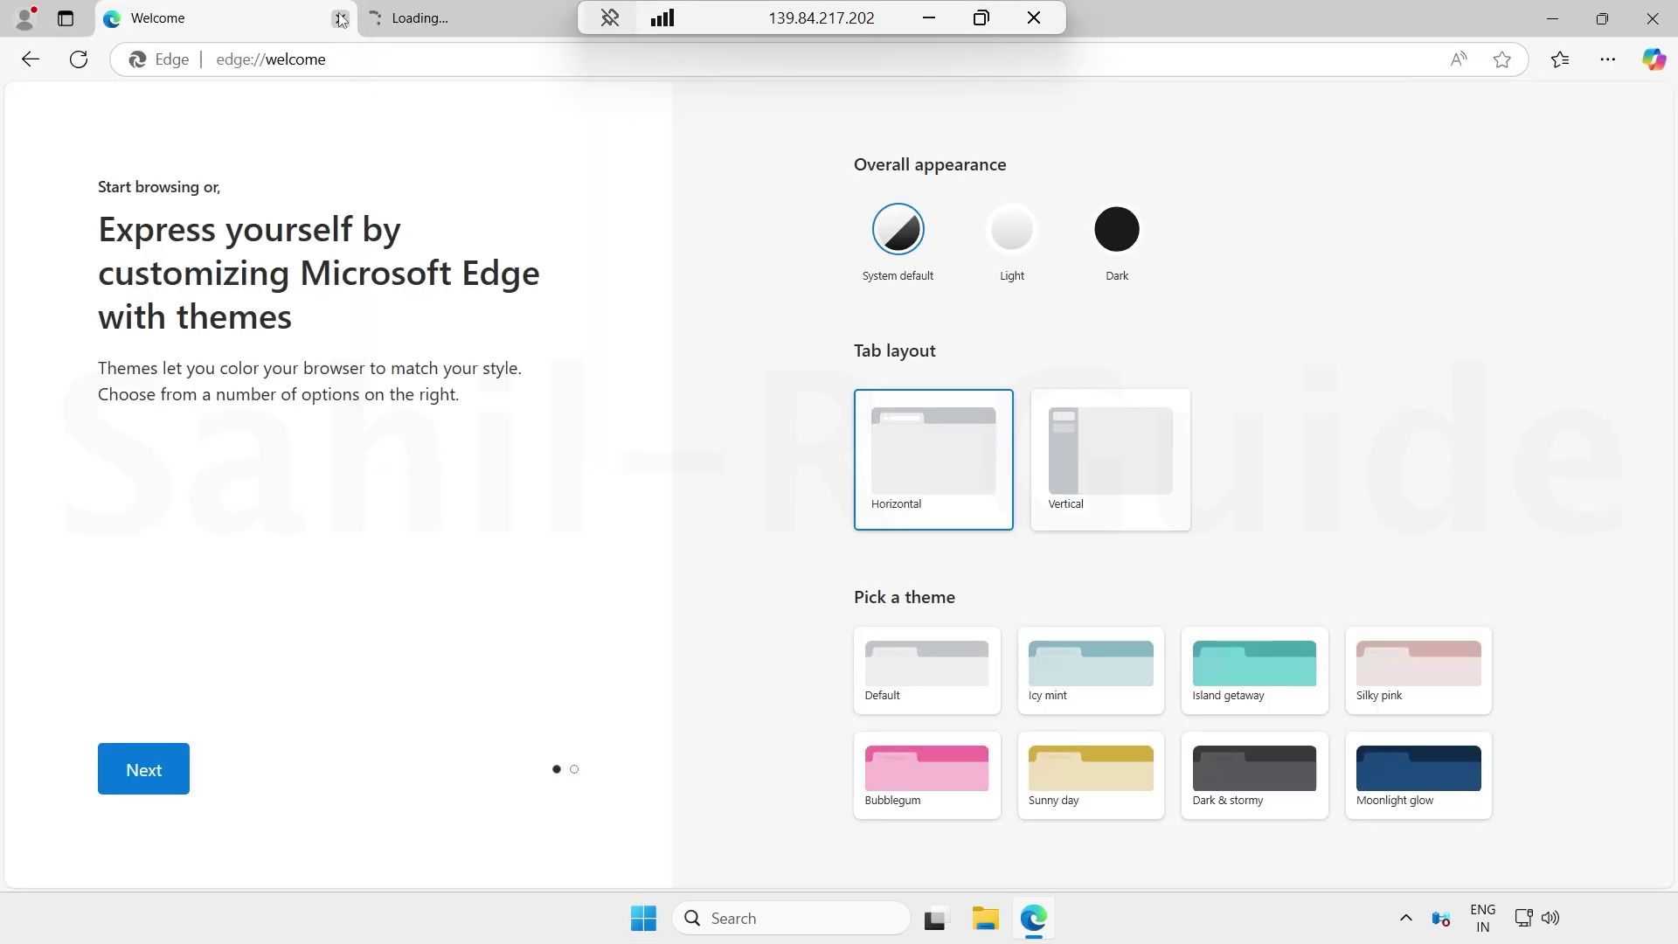
Step: Search Bing for "net speed test google fiber" in the new browser tab
{"action": "left_click", "coordinate": [381, 18]}
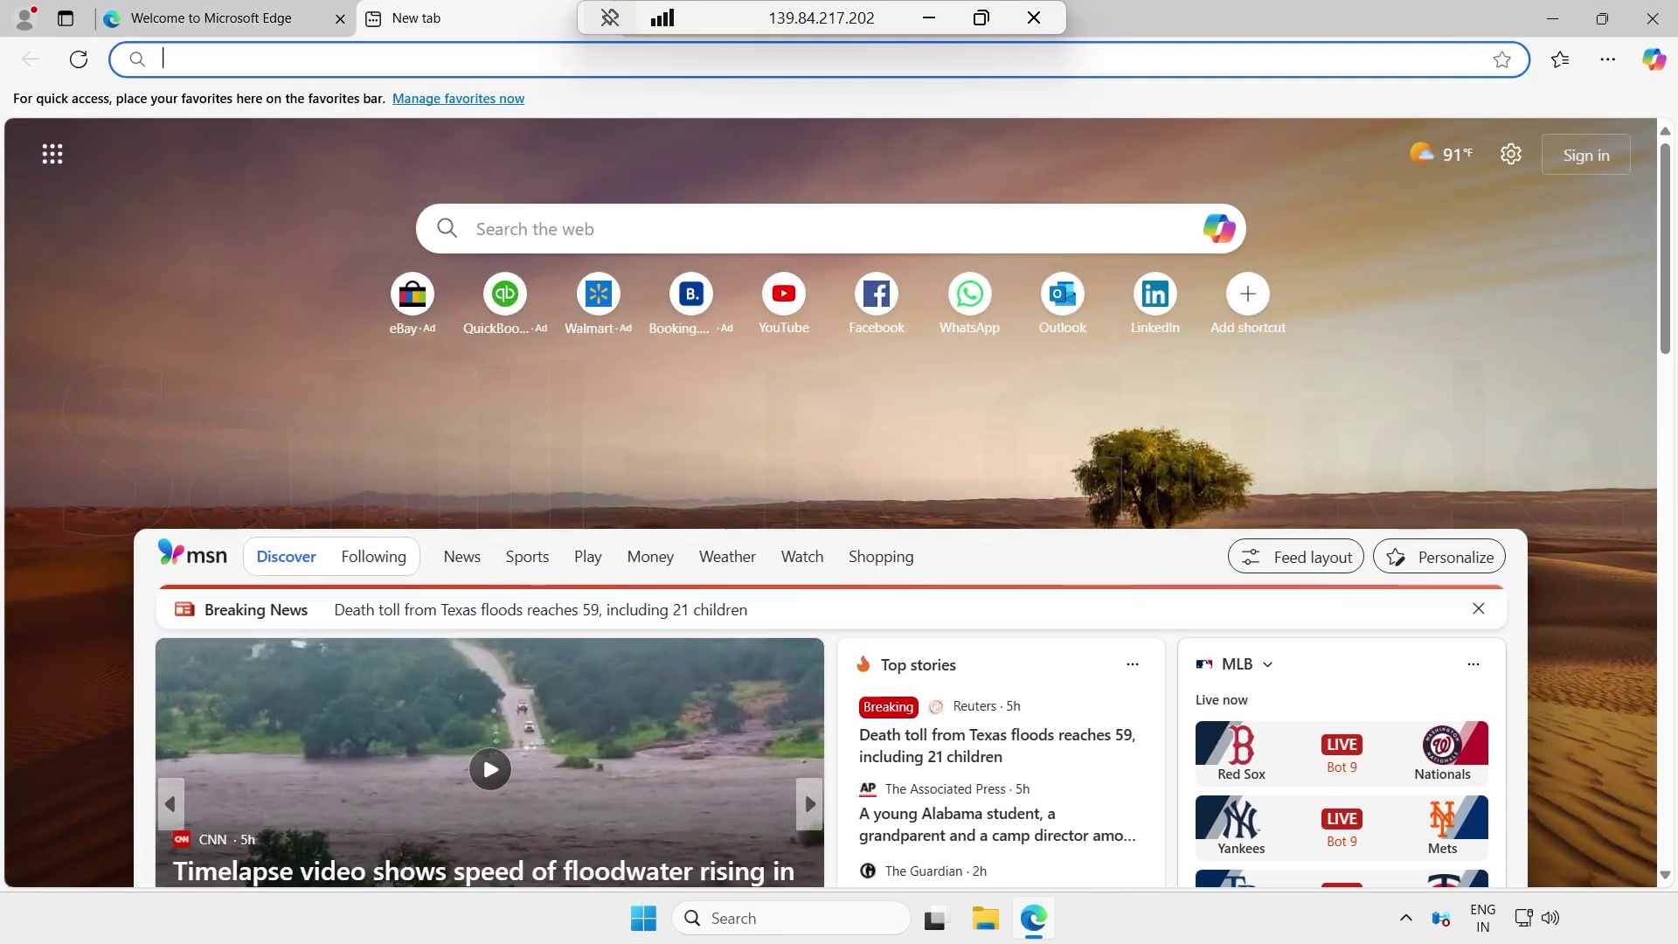
{"action": "type", "text": "net speed test"}
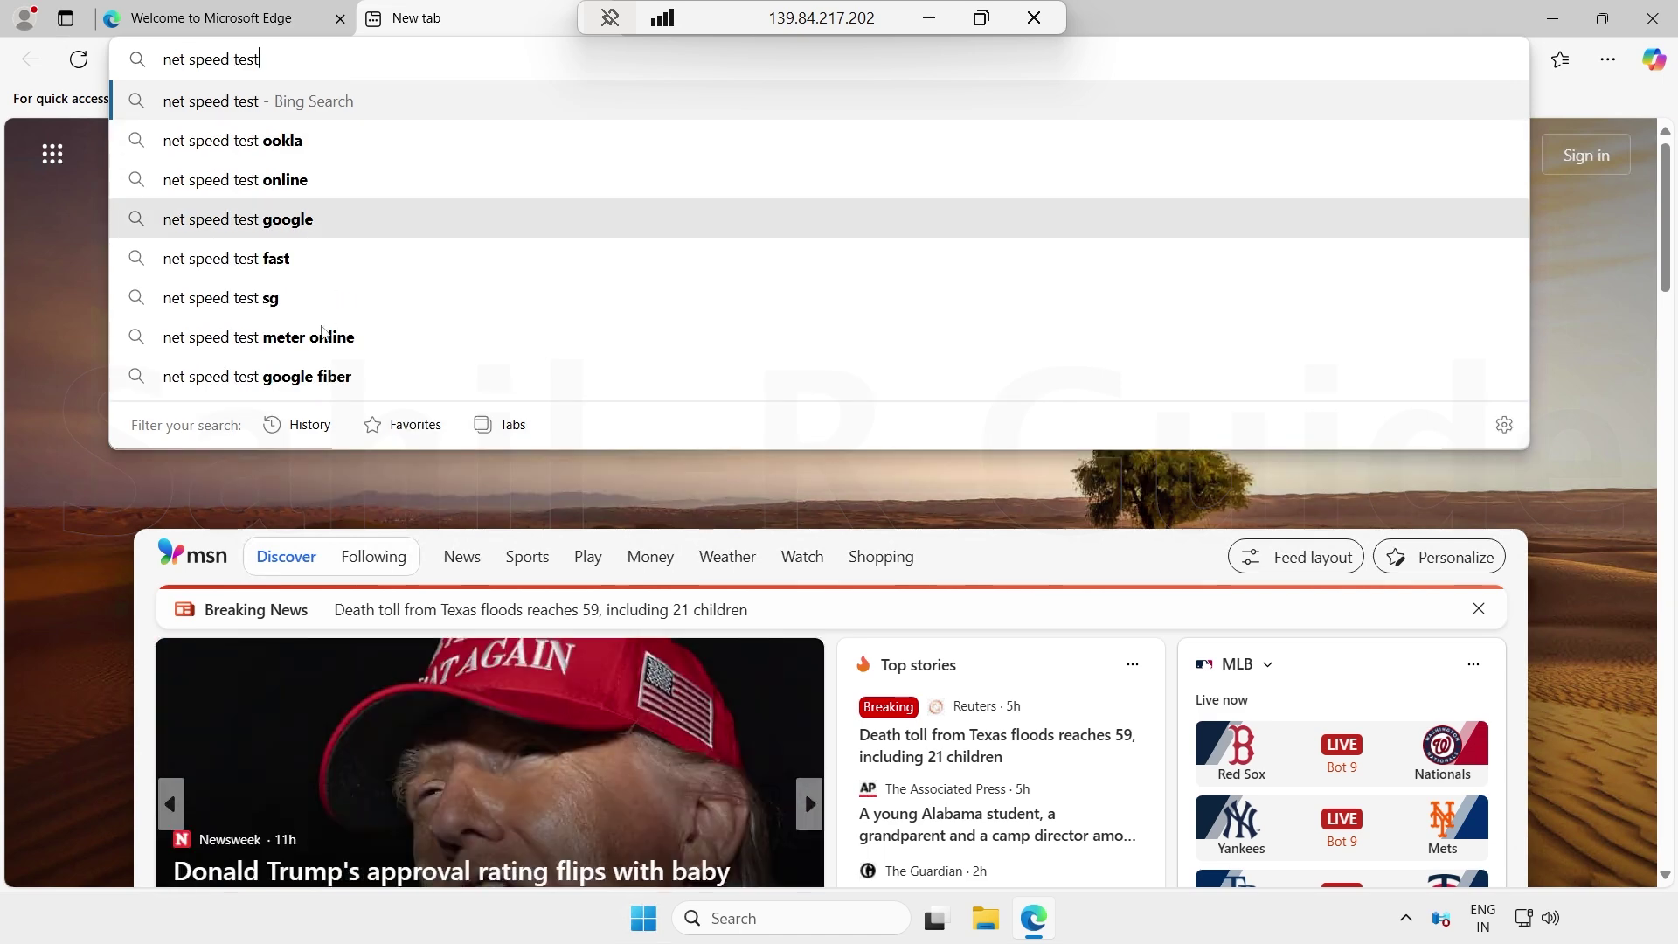
{"action": "left_click", "coordinate": [308, 382]}
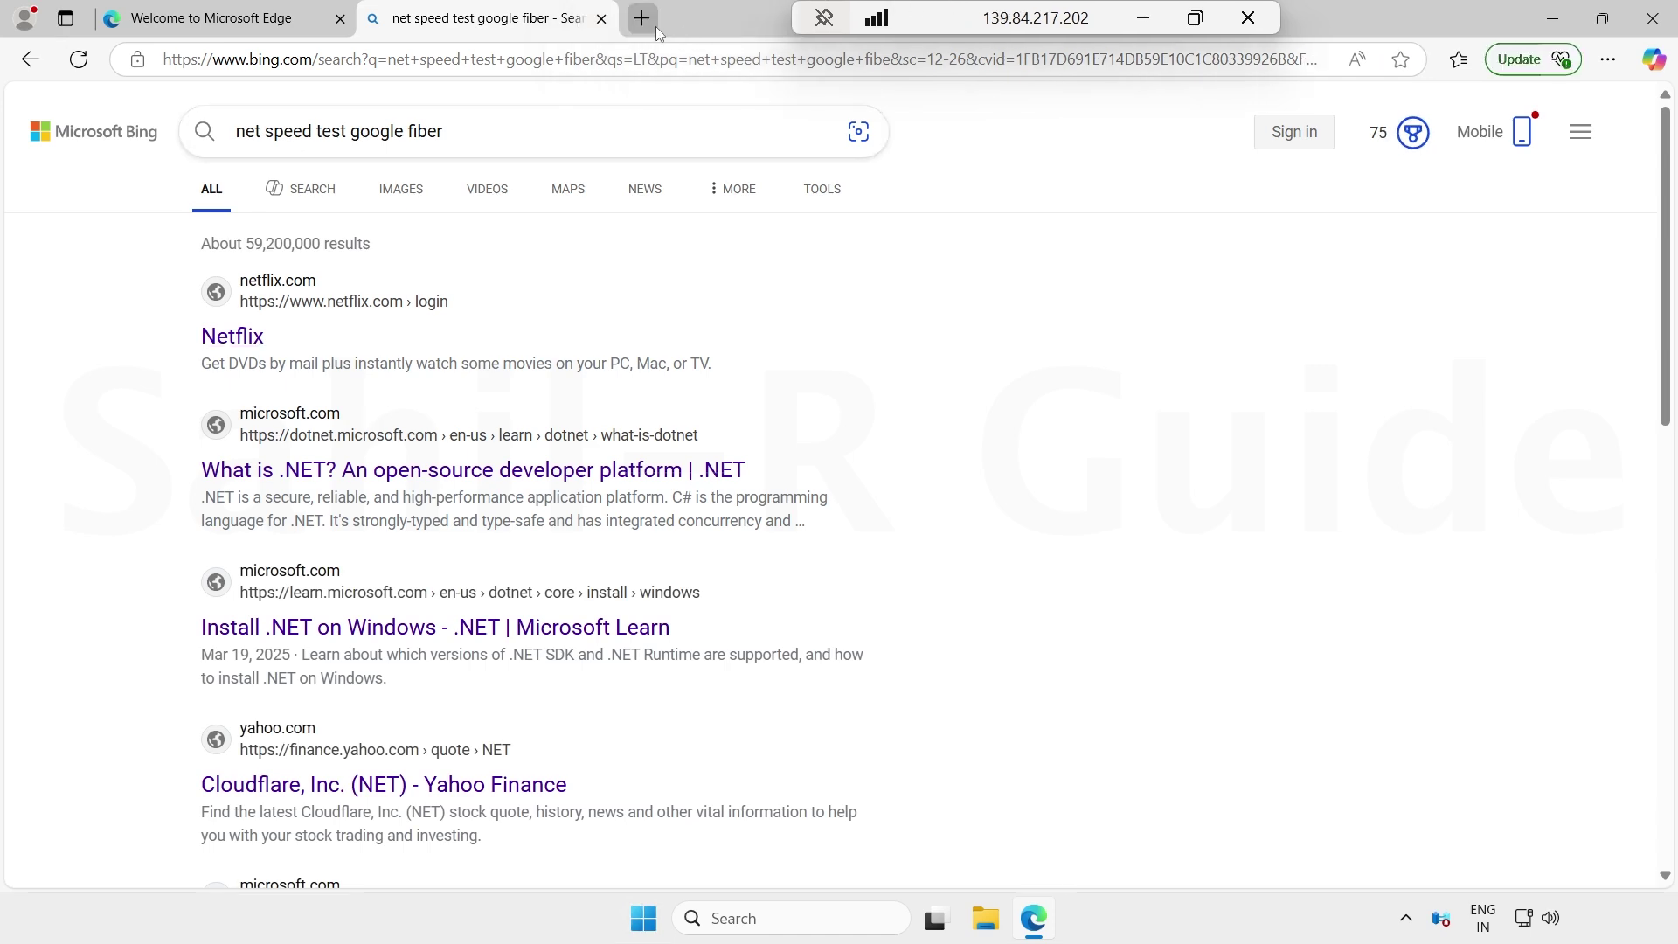
Step: Open google.com in another tab and search it for "net speed test google fiber"
{"action": "left_click", "coordinate": [657, 27]}
{"action": "type", "text": "google.com"}
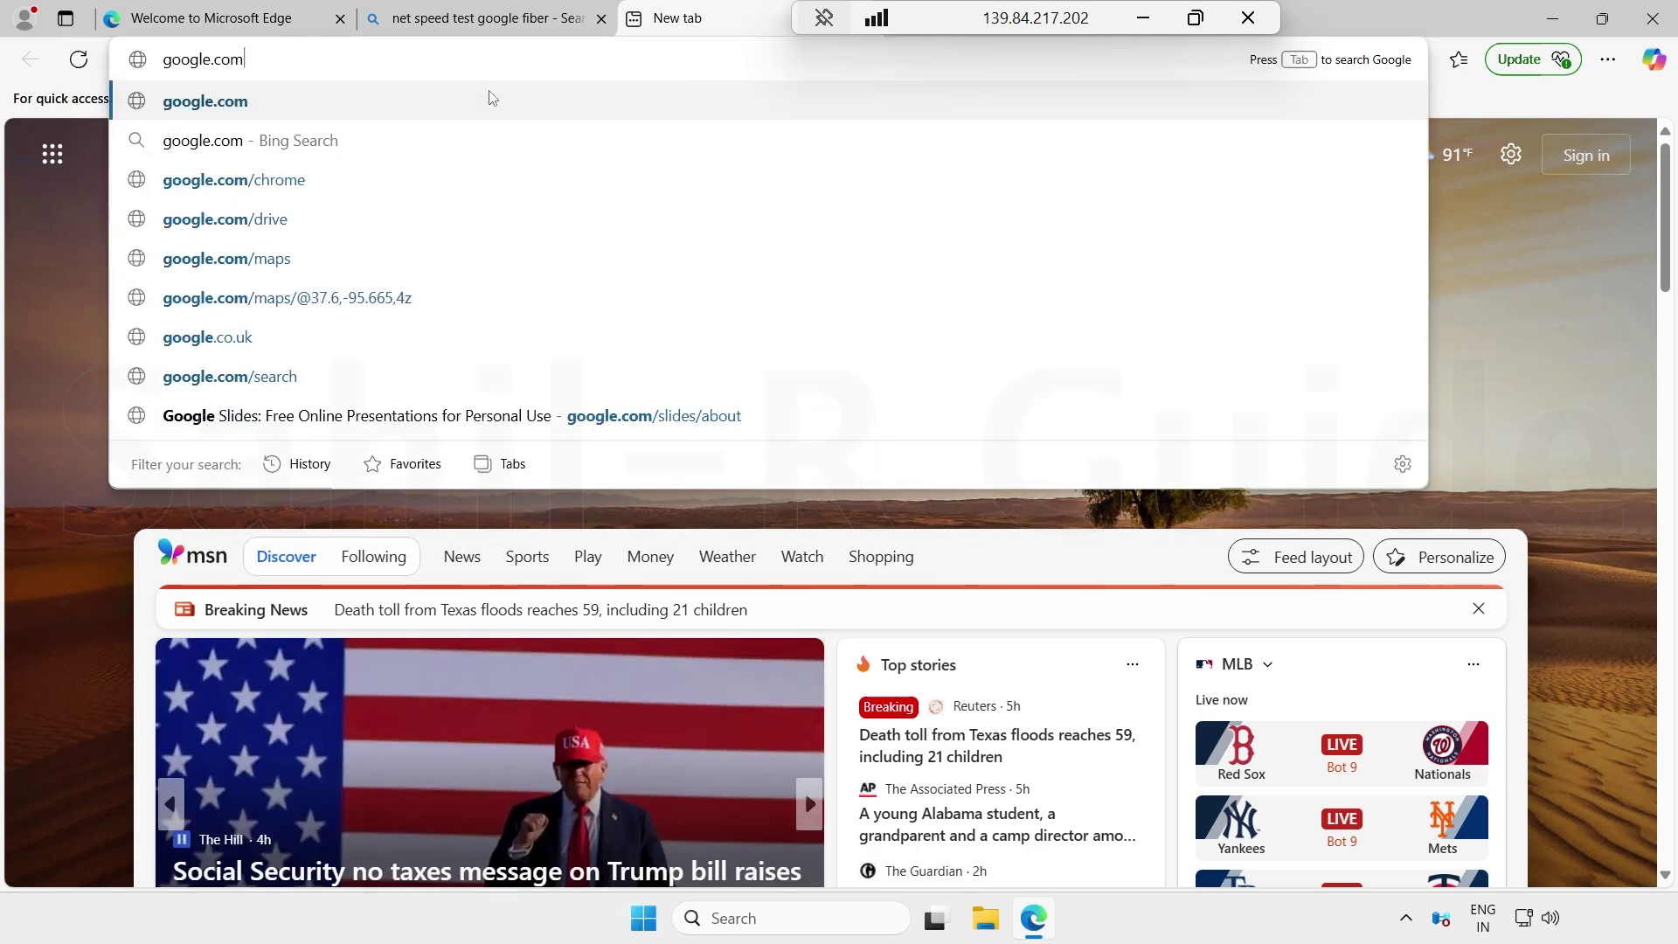
{"action": "key", "text": "Return"}
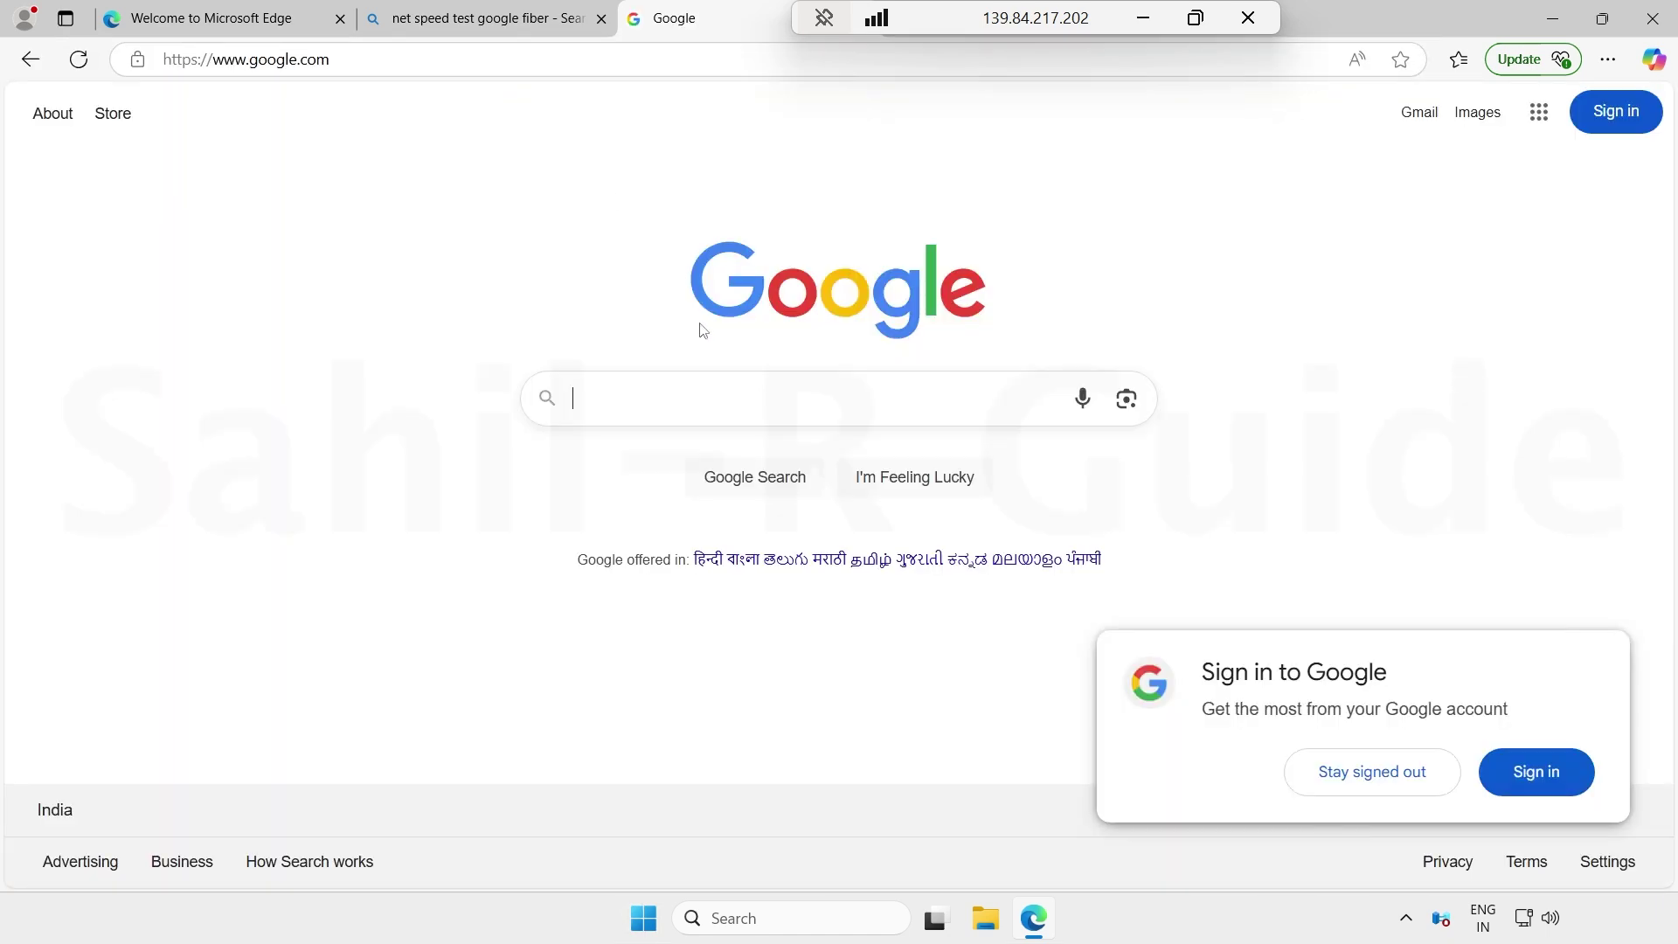
{"action": "type", "text": "net speed test "}
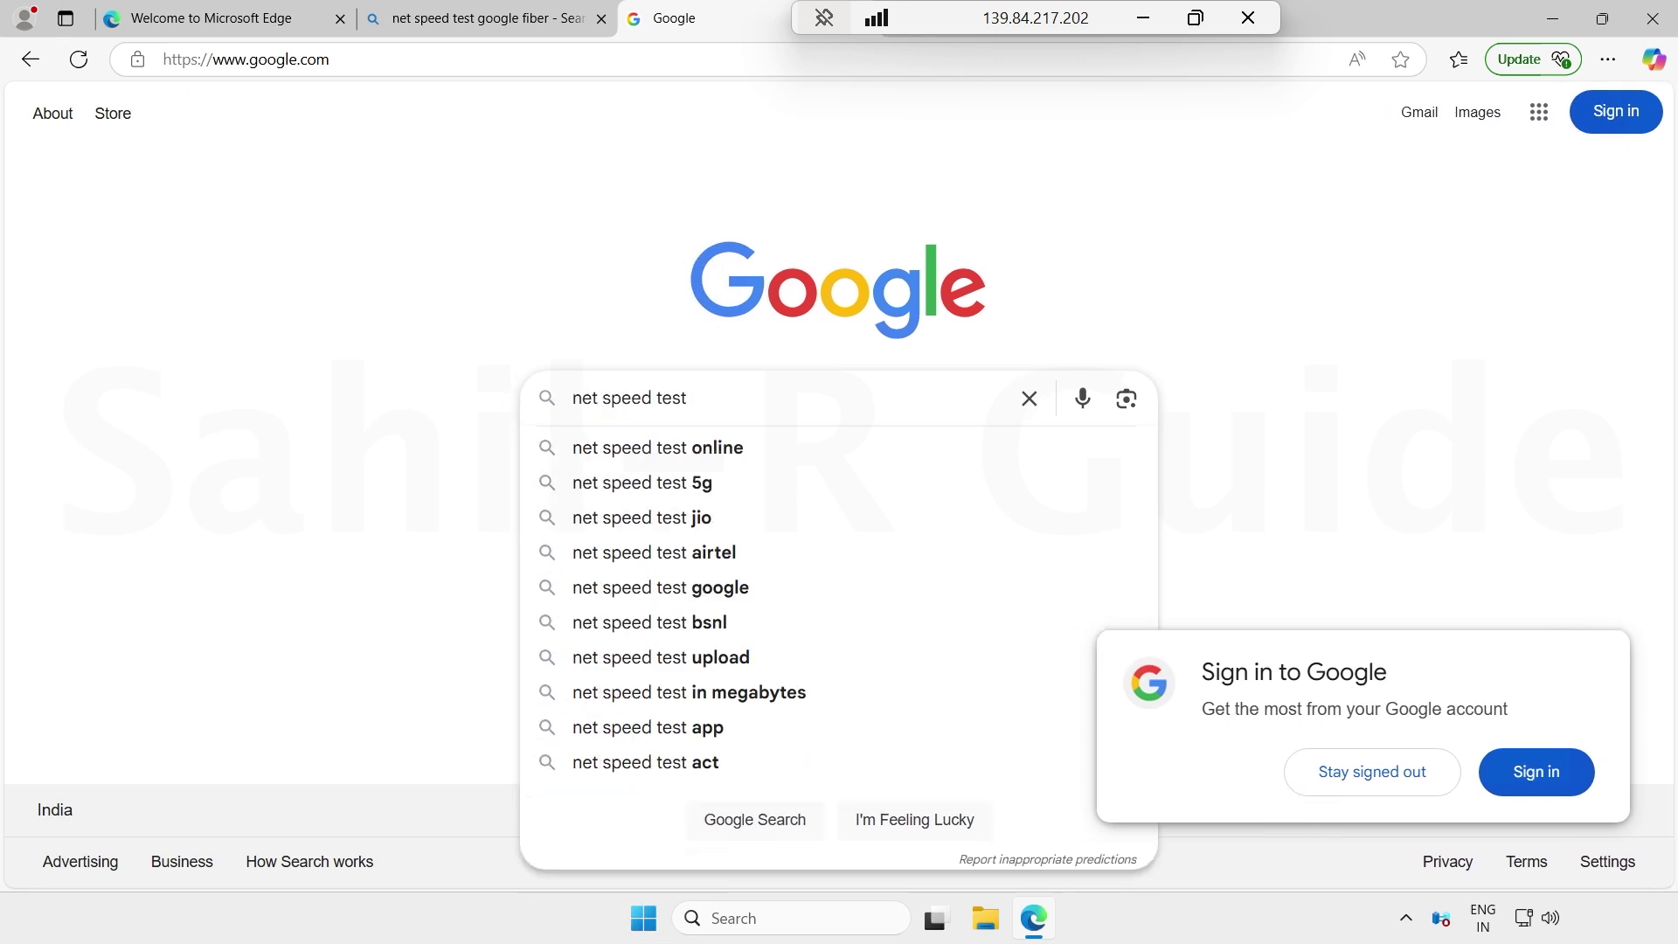
{"action": "type", "text": "google f"}
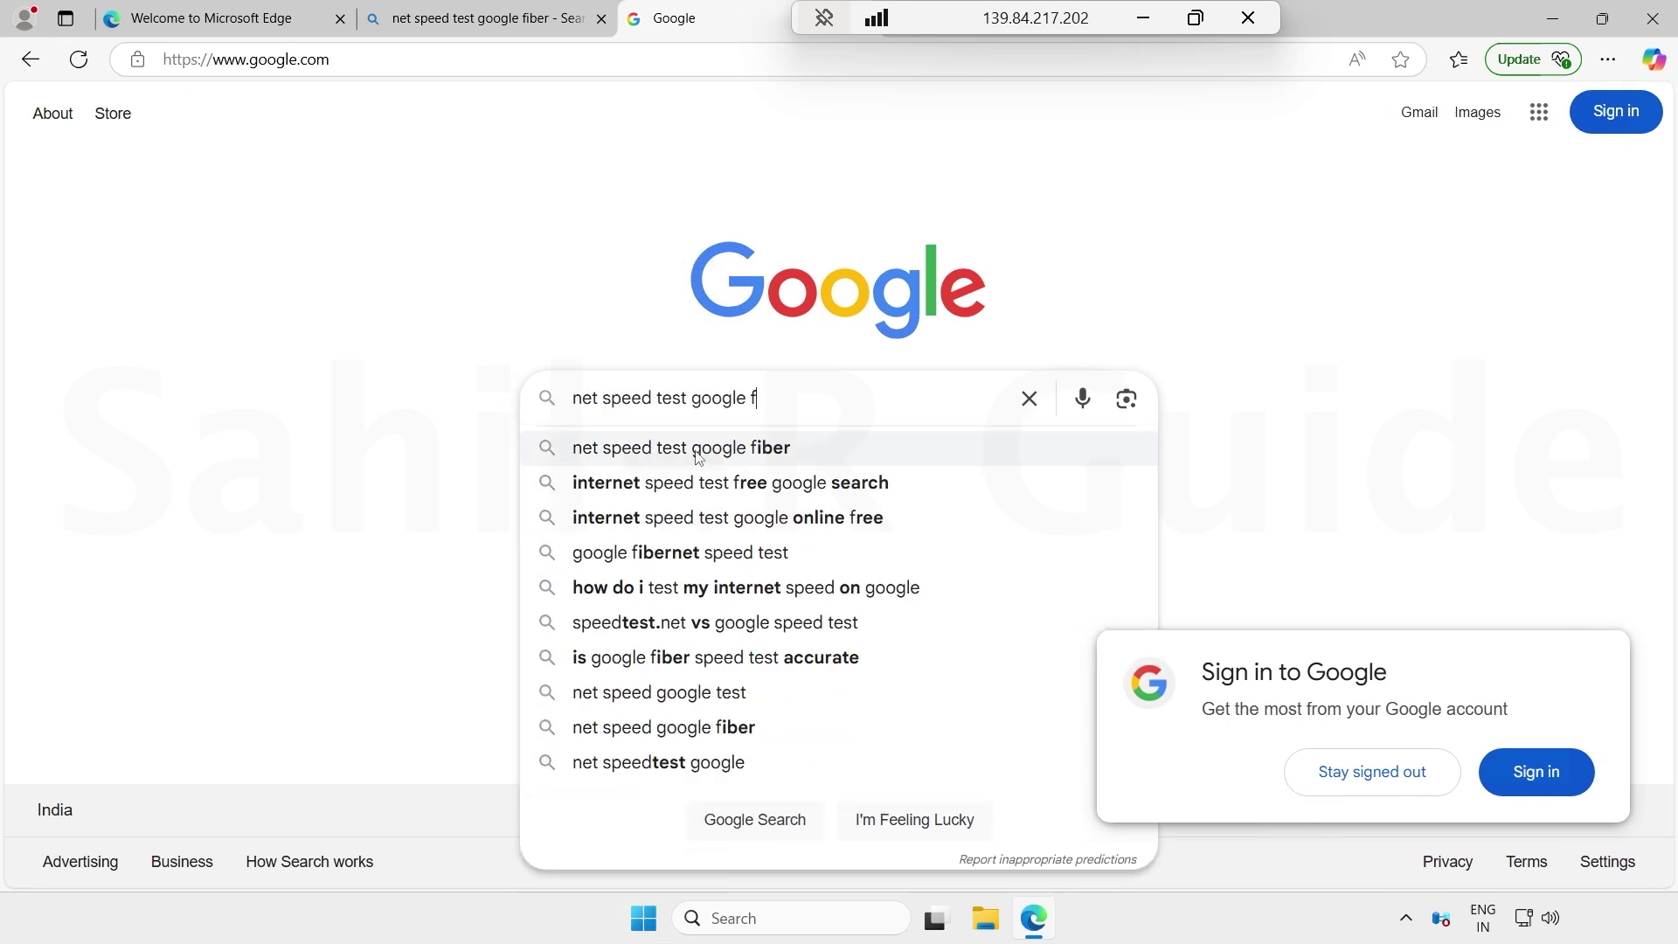
{"action": "left_click", "coordinate": [698, 454]}
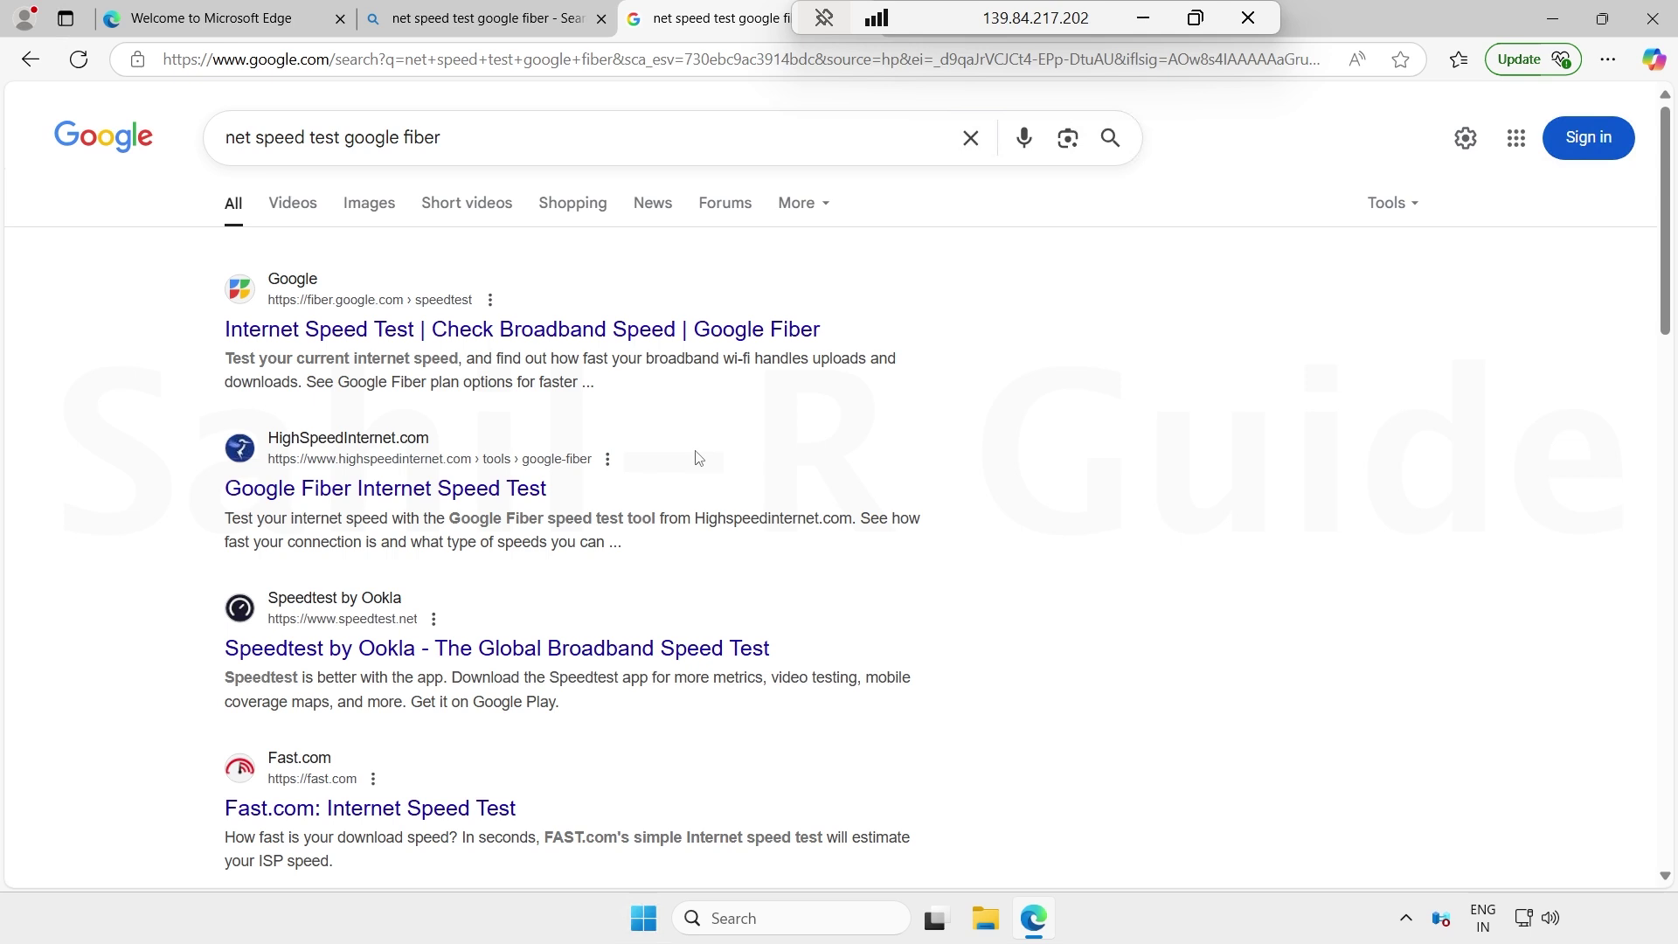
Step: Open the Google Fiber Internet Speed Test from the search results and run the test on the remote server
{"action": "left_click", "coordinate": [485, 329]}
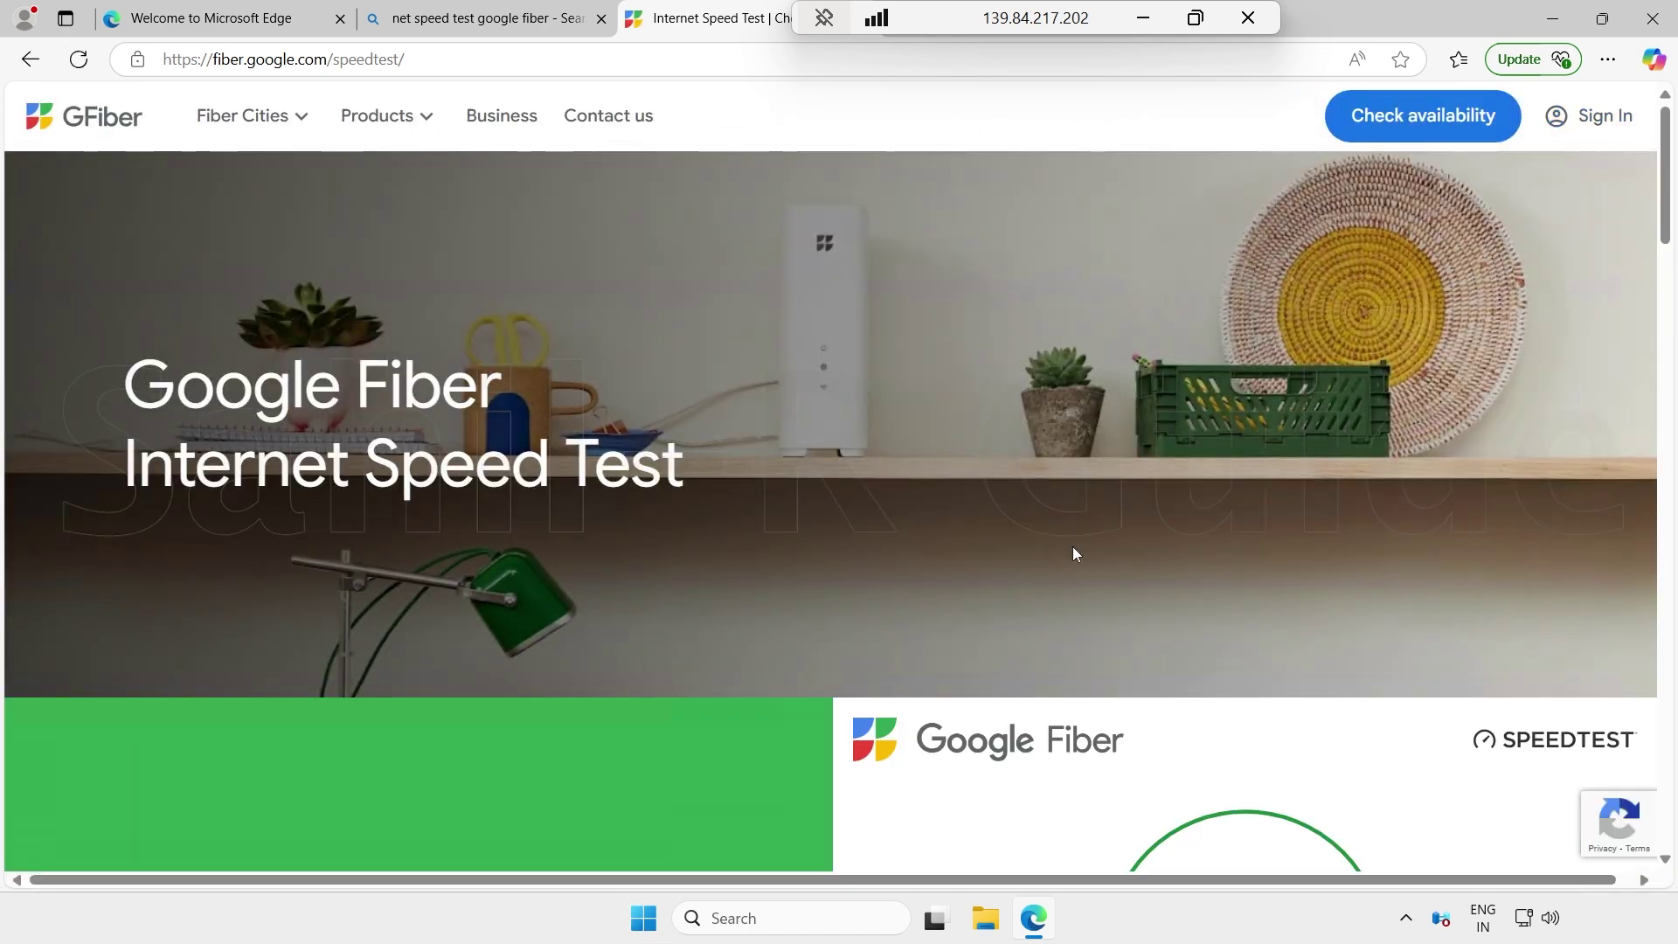
{"action": "scroll", "coordinate": [1075, 553], "scroll_direction": "down", "scroll_amount": 6}
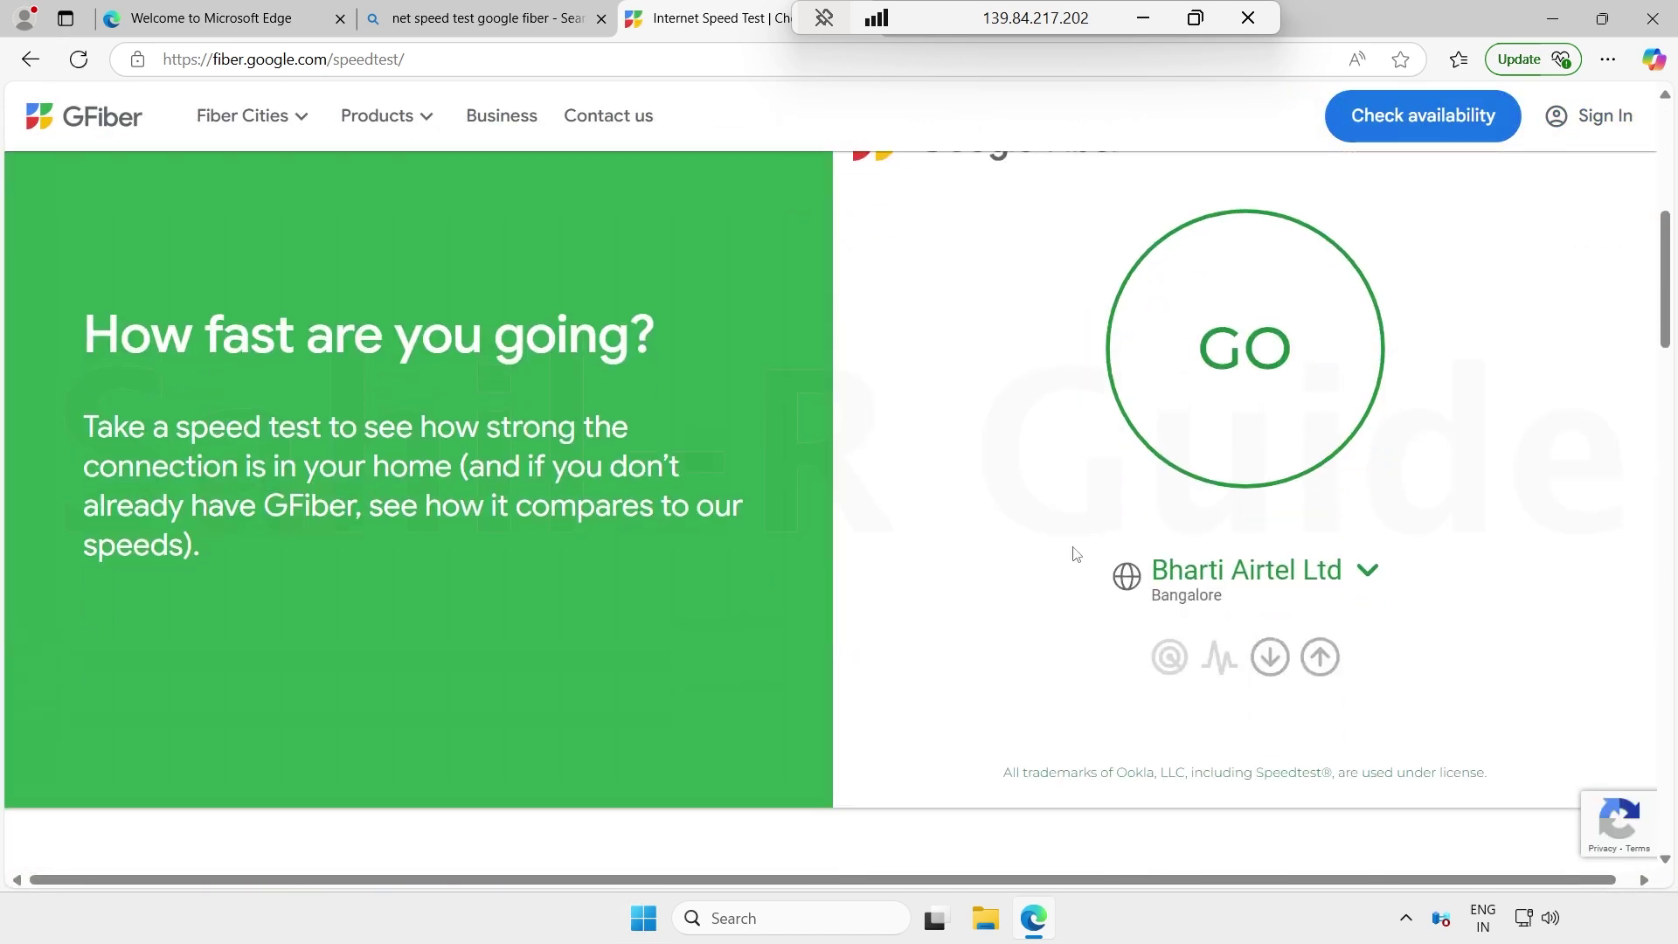
{"action": "left_click", "coordinate": [1267, 357]}
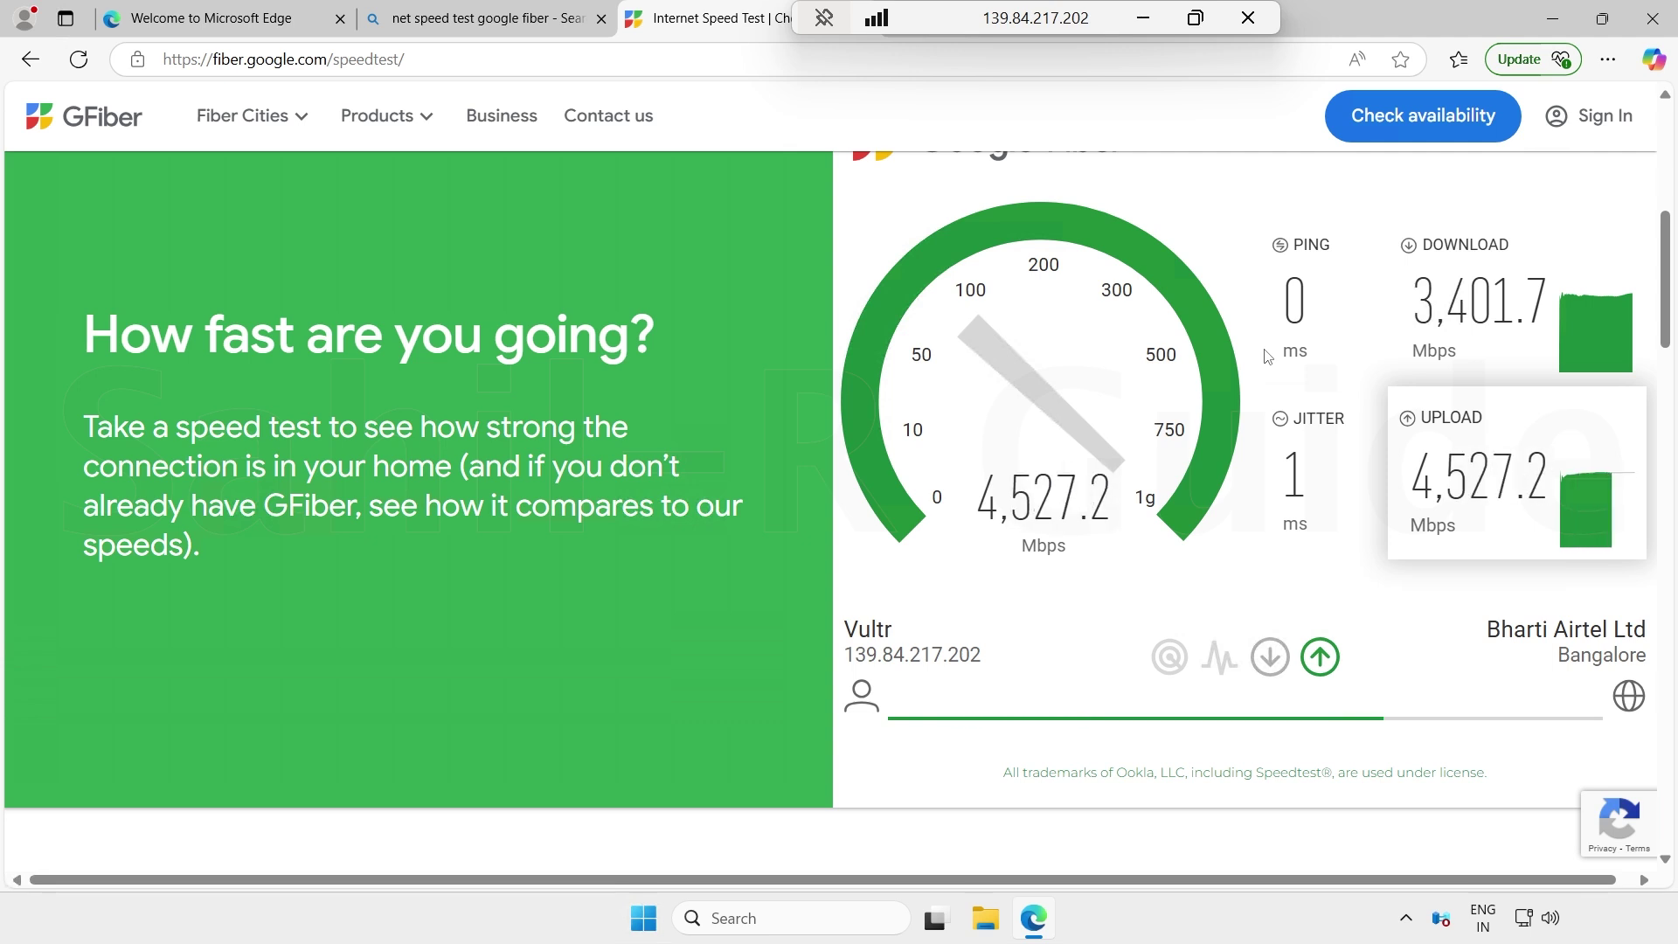
Step: Close the Remote Desktop session and go to the Compute products page in the Vultr console
{"action": "left_click", "coordinate": [1248, 17]}
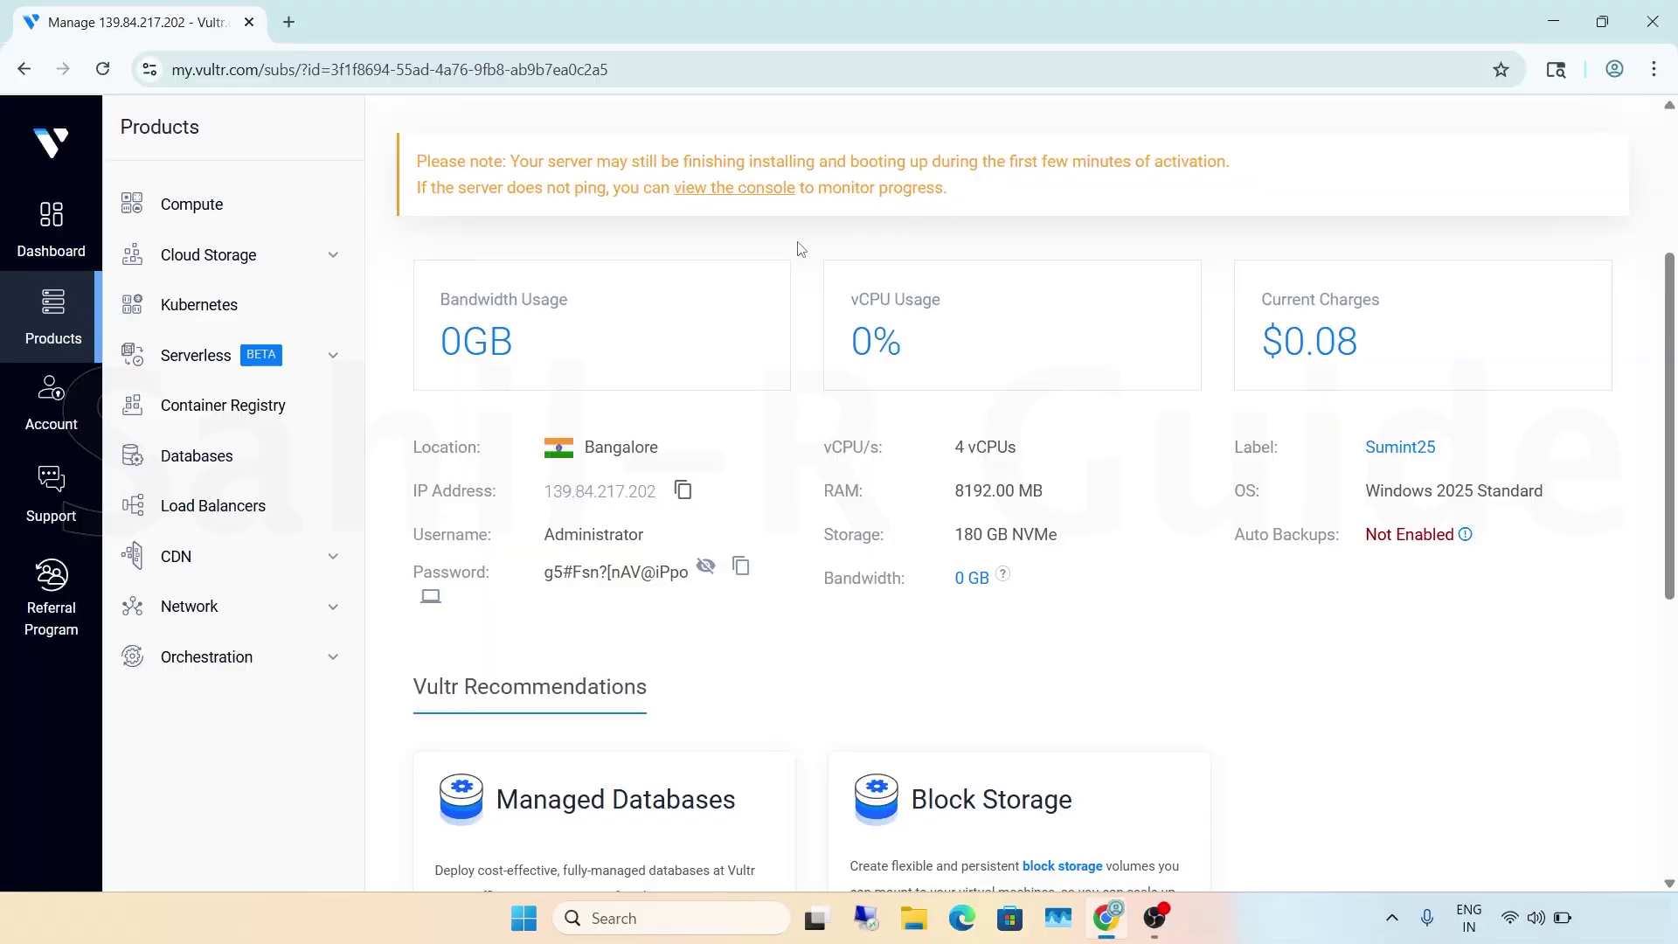
{"action": "scroll", "coordinate": [801, 249], "scroll_direction": "up", "scroll_amount": 4}
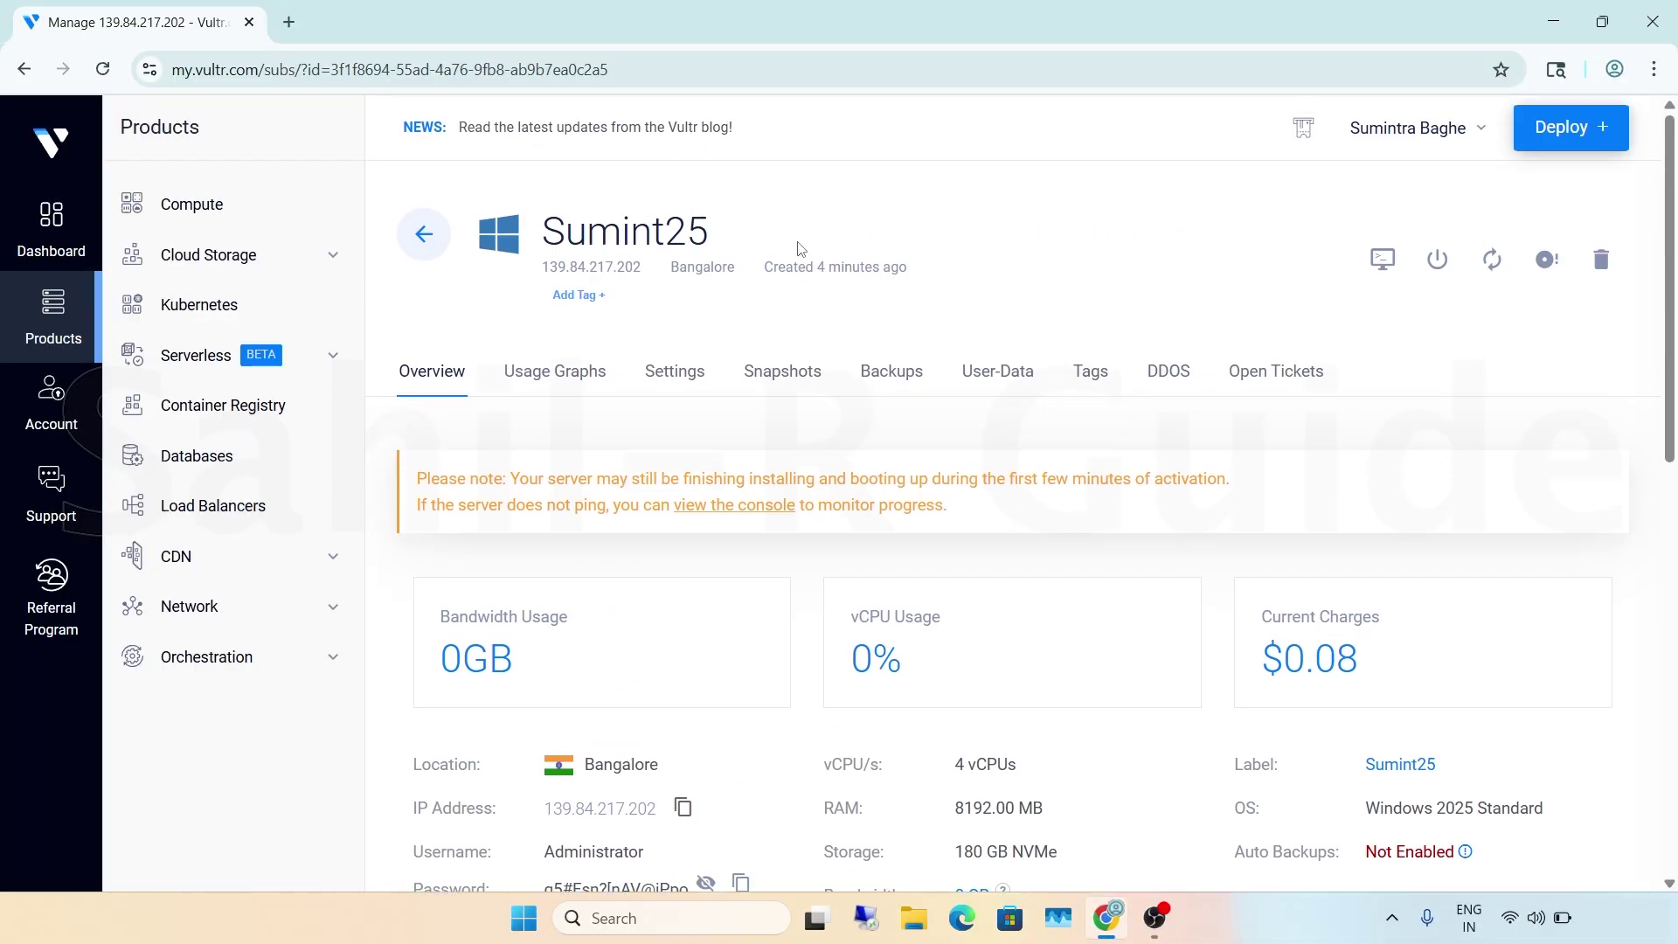
{"action": "left_click", "coordinate": [264, 226]}
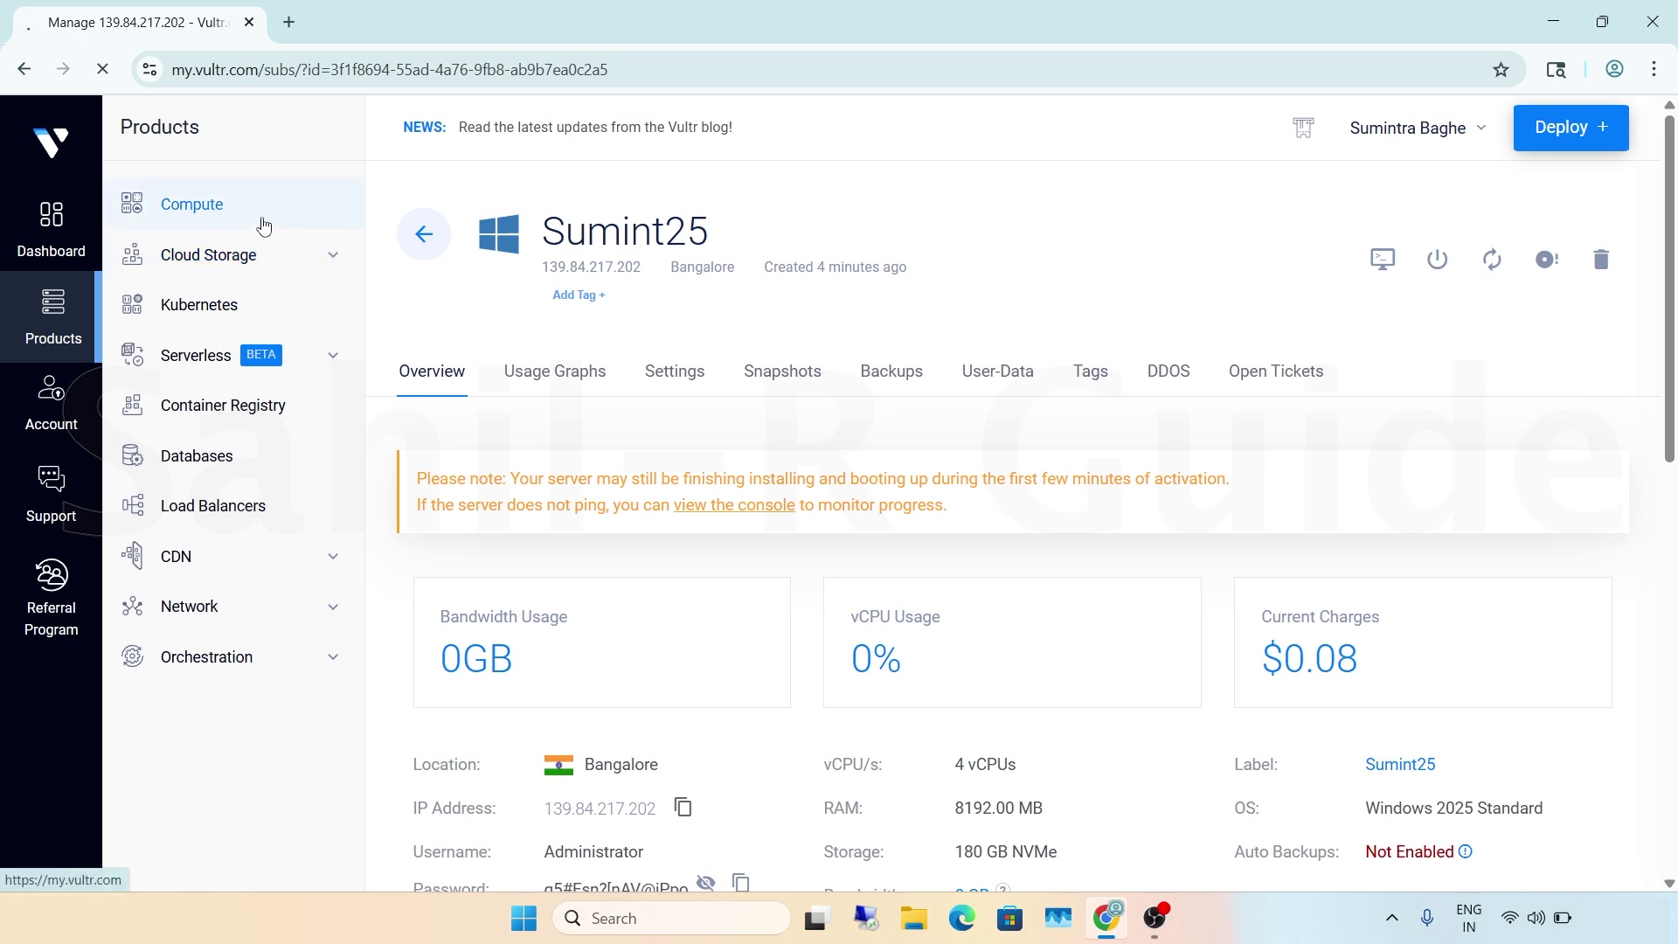